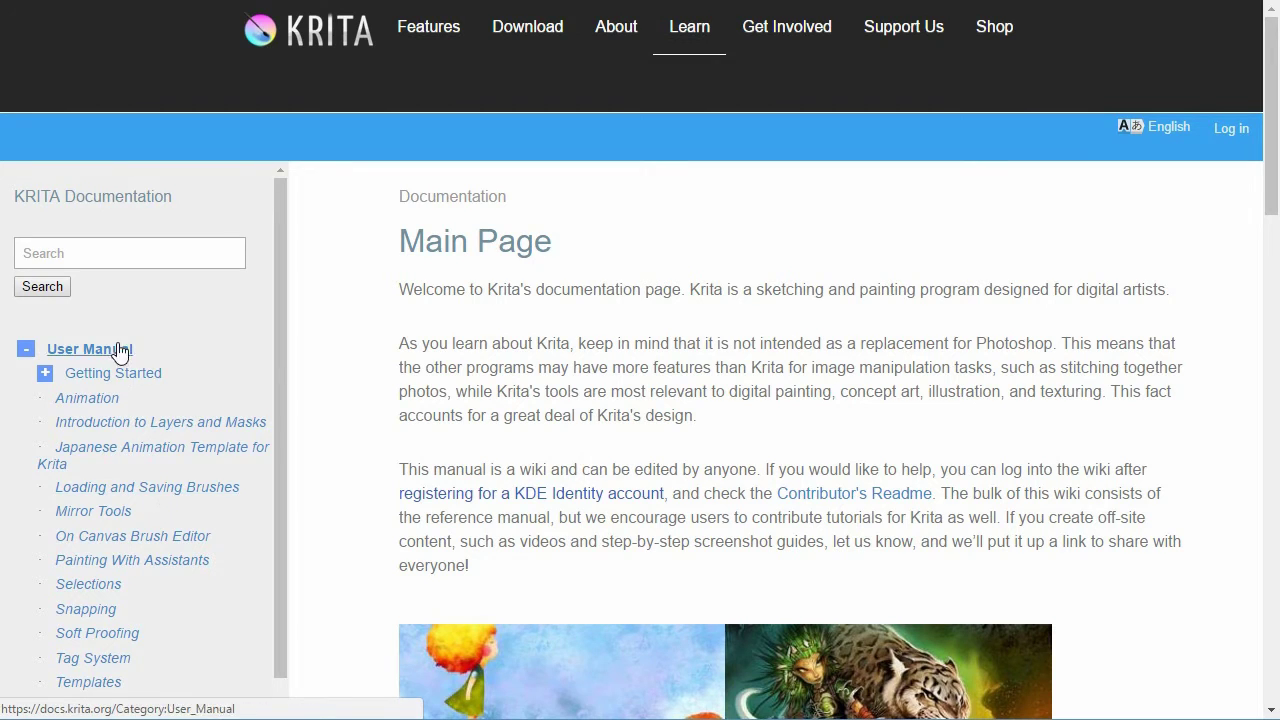
Scroll through the Loading and Saving Brushes page to its 'A Word About Digital Brushes' section.
{"action": "scroll", "coordinate": [717, 354], "scroll_direction": "down", "scroll_amount": 1}
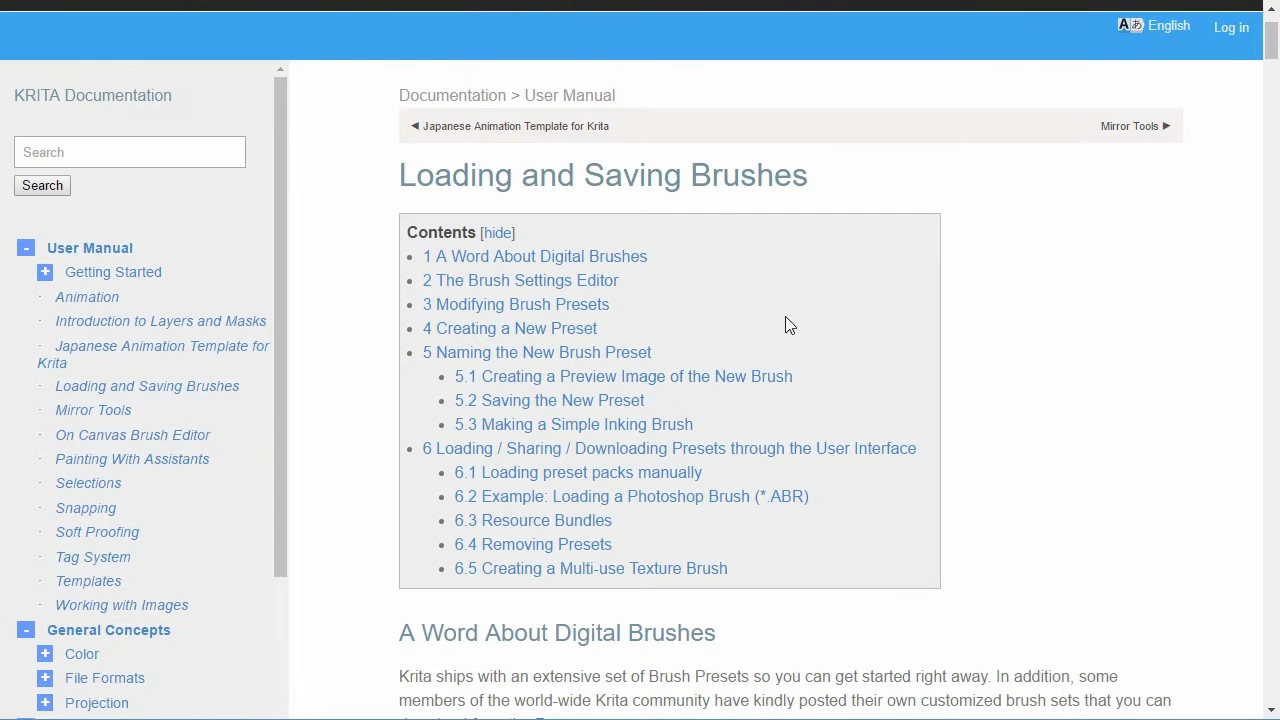
{"action": "scroll", "coordinate": [905, 358], "scroll_direction": "down", "scroll_amount": 1}
{"action": "scroll", "coordinate": [905, 367], "scroll_direction": "down", "scroll_amount": 7}
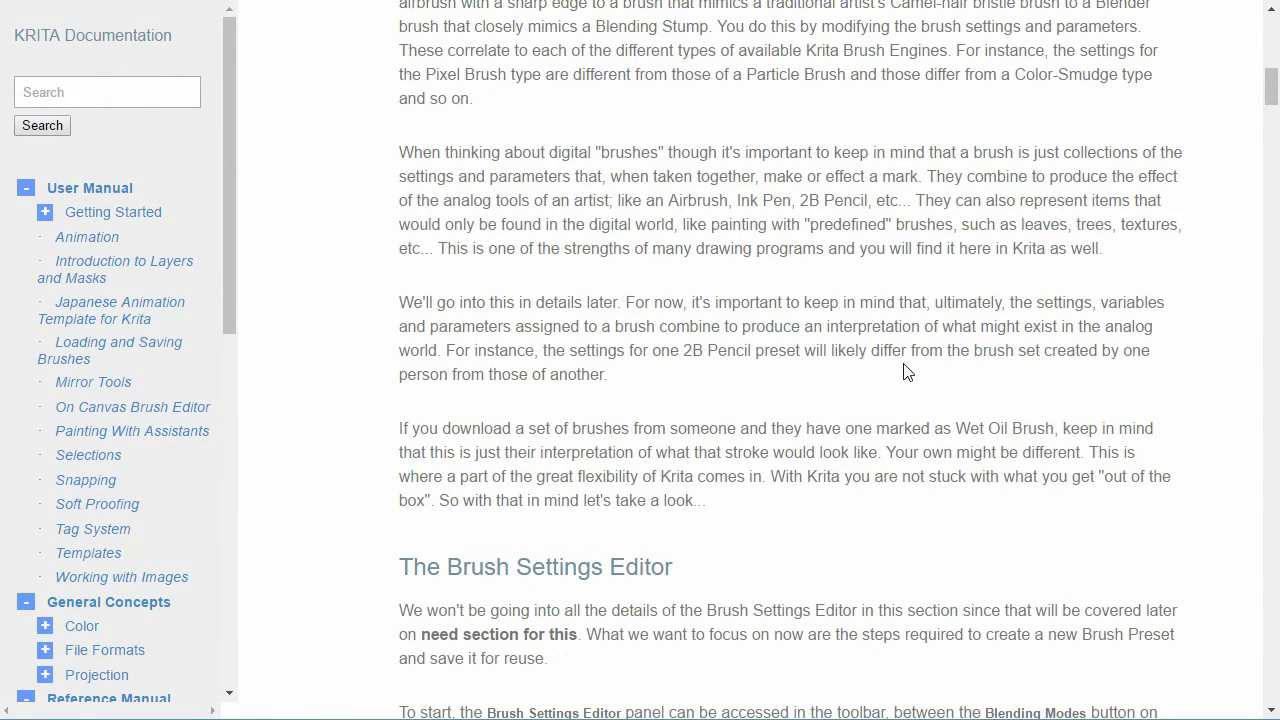
{"action": "scroll", "coordinate": [905, 370], "scroll_direction": "up", "scroll_amount": 4}
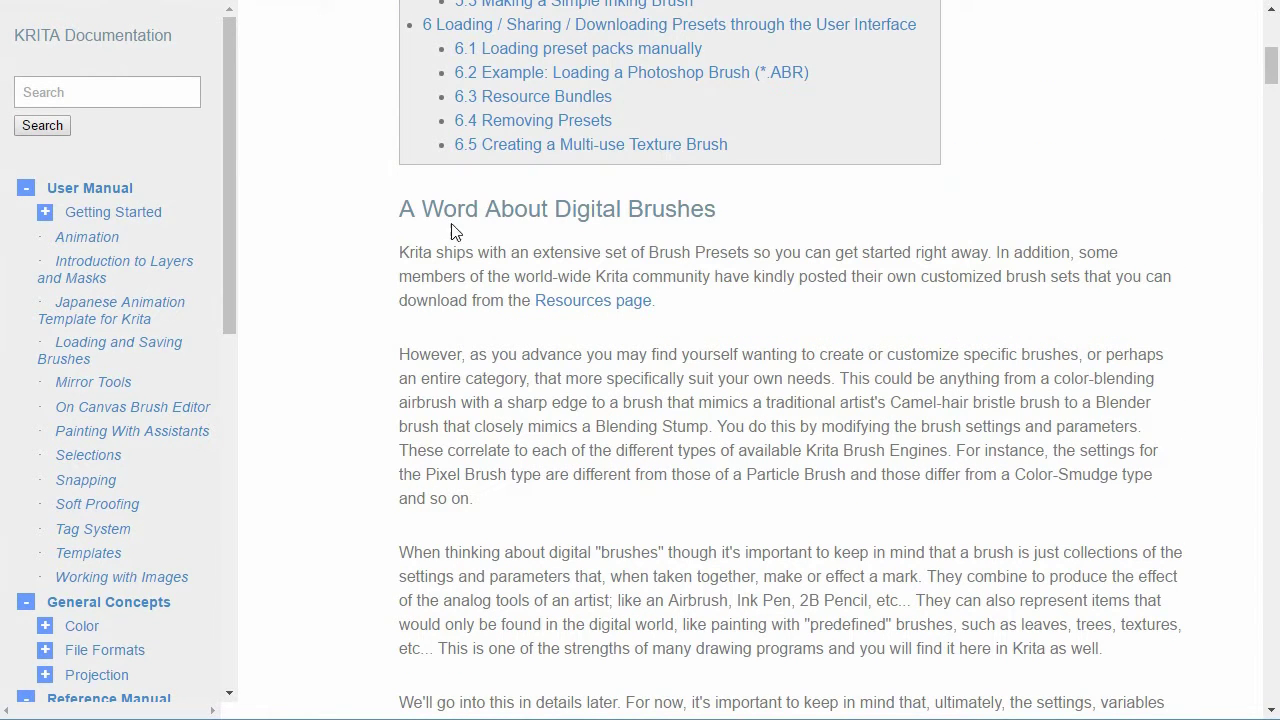
View the brush sets on the Resources page, then return to the Making a Simple Inking Brush walkthrough.
{"action": "left_click", "coordinate": [597, 304]}
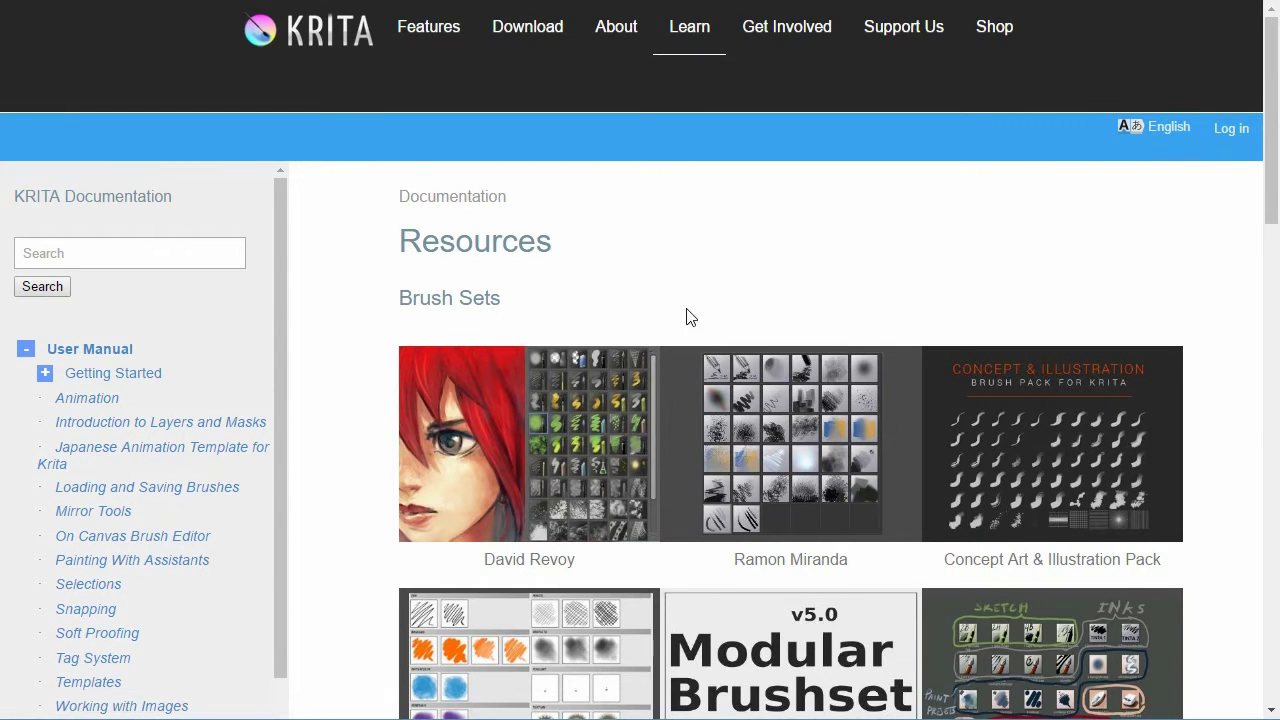
{"action": "scroll", "coordinate": [714, 290], "scroll_direction": "down", "scroll_amount": 1}
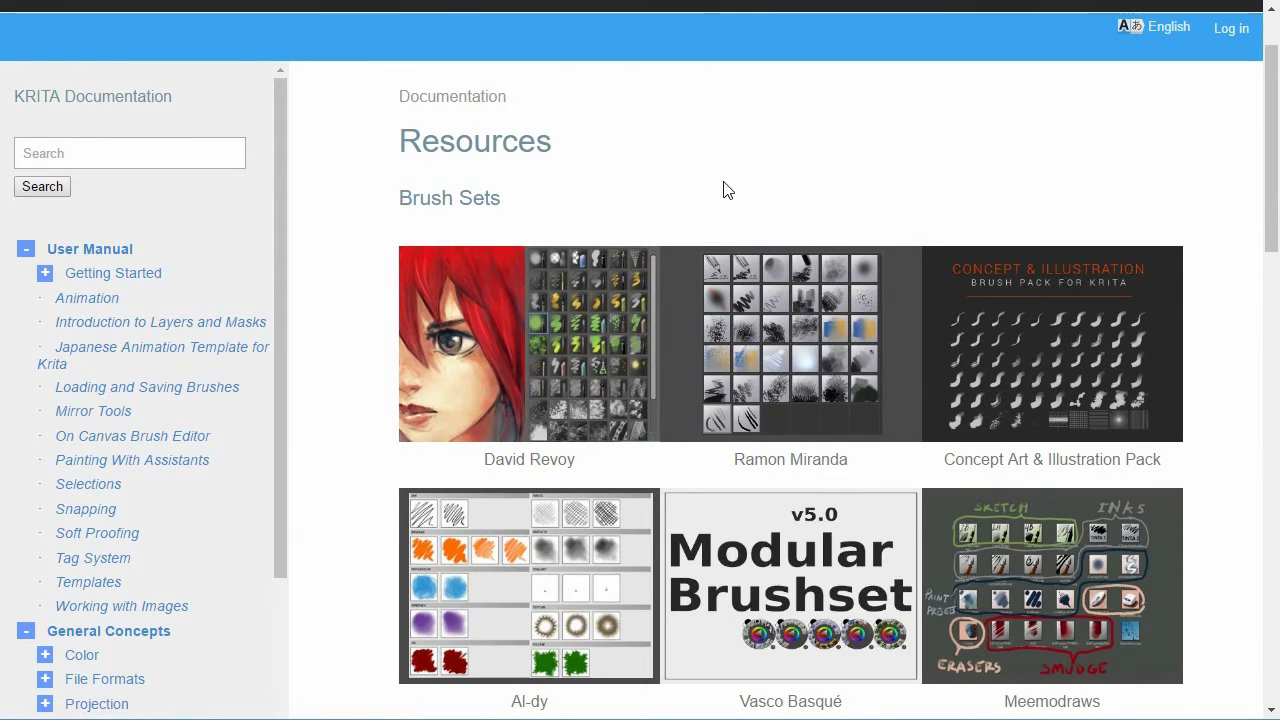
{"action": "key", "text": "F10"}
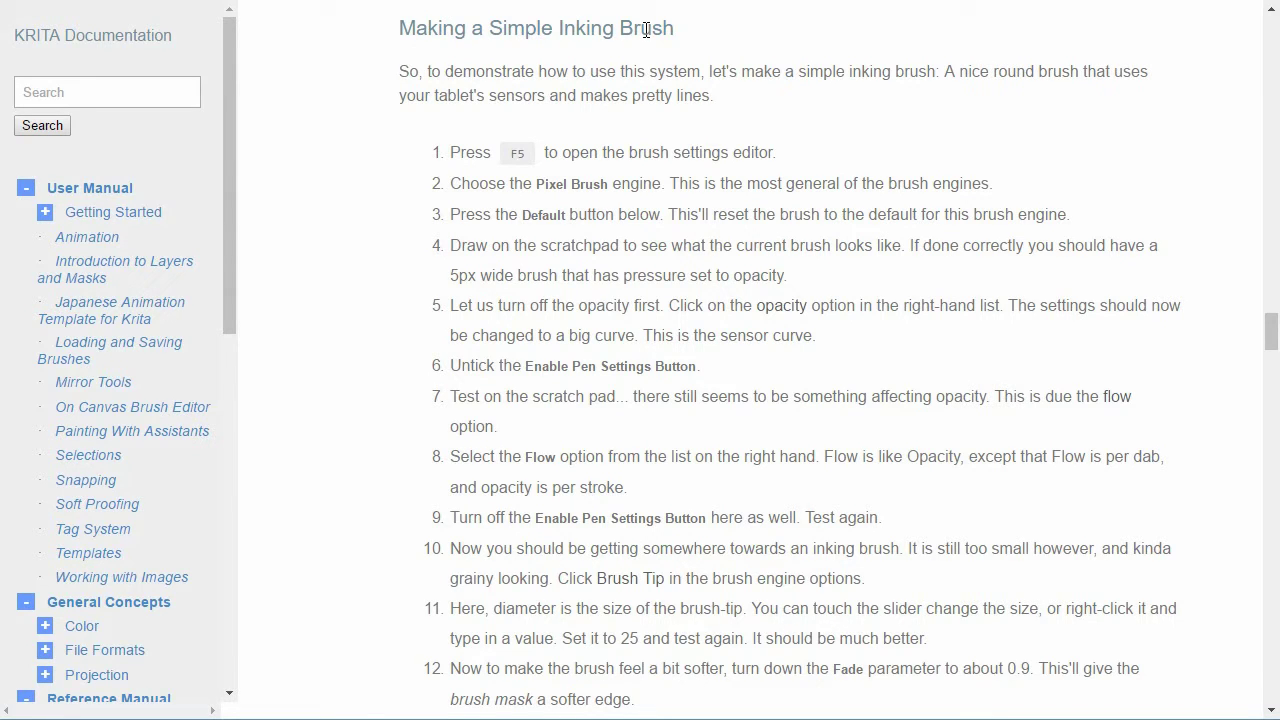
Open the Brush Settings page, then expand, browse and collapse the Brush Engines list.
{"action": "left_click", "coordinate": [66, 430]}
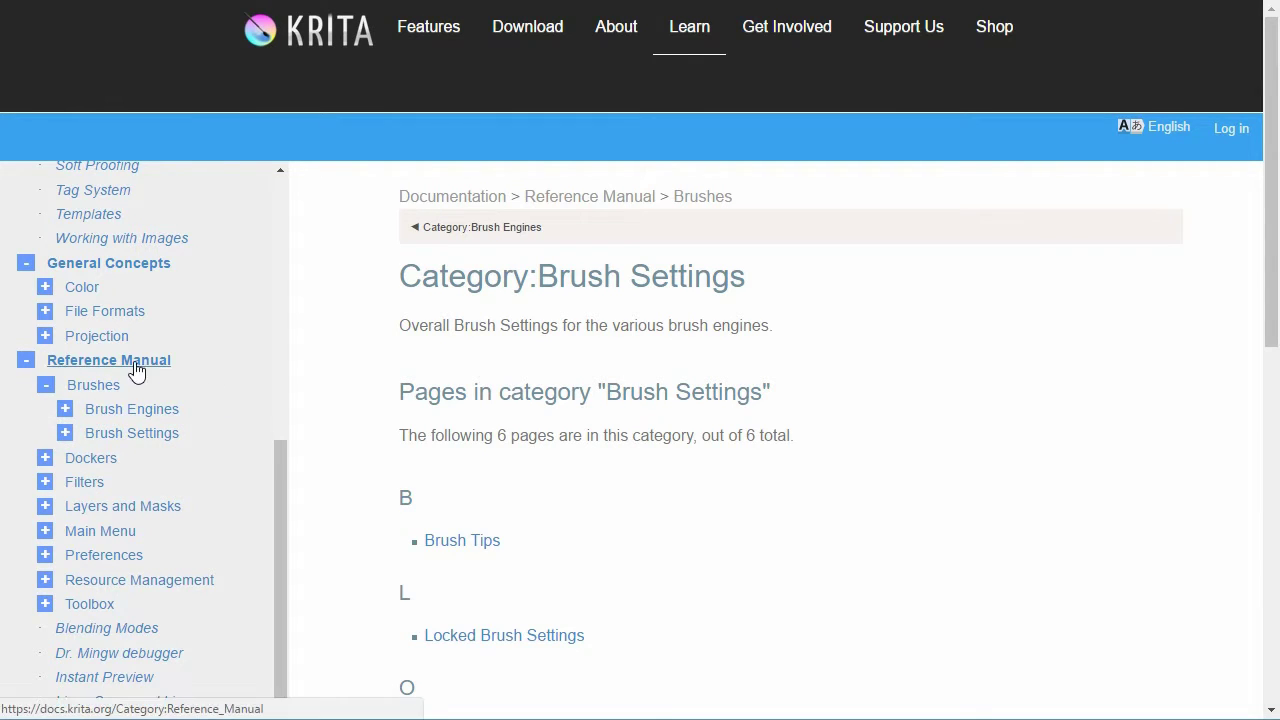
{"action": "left_click", "coordinate": [65, 412]}
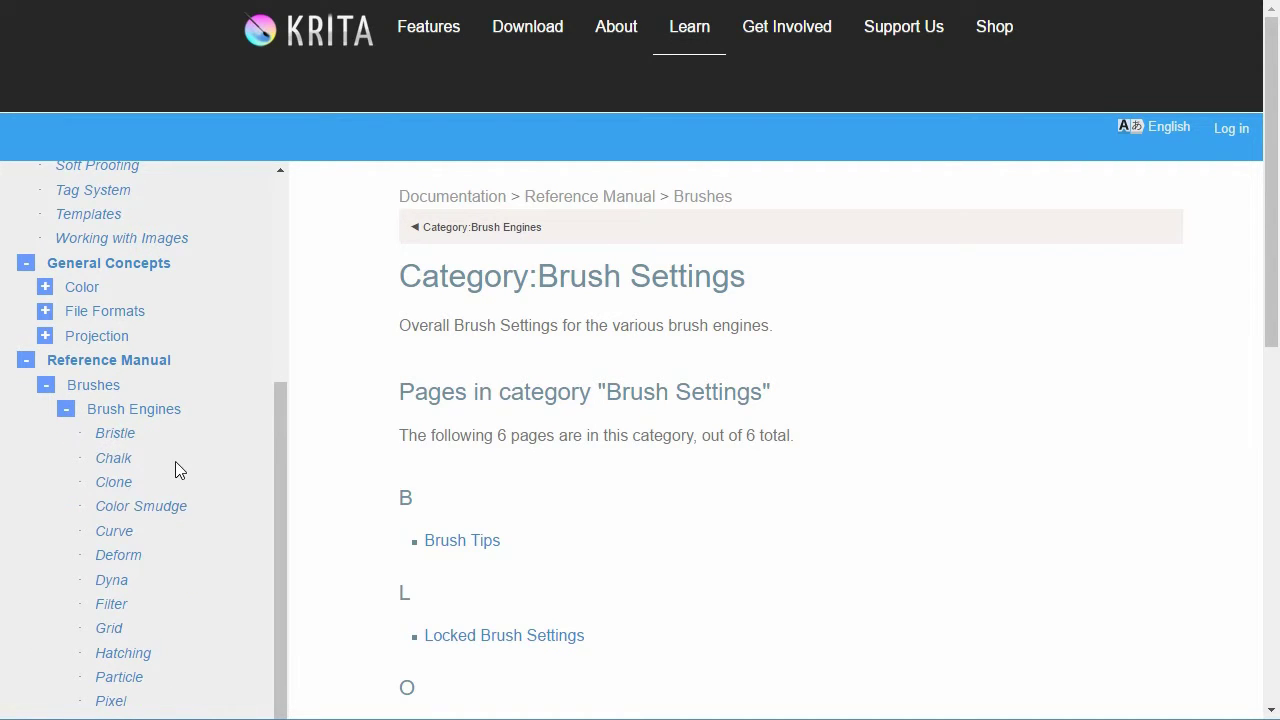
{"action": "scroll", "coordinate": [176, 463], "scroll_direction": "down", "scroll_amount": 1}
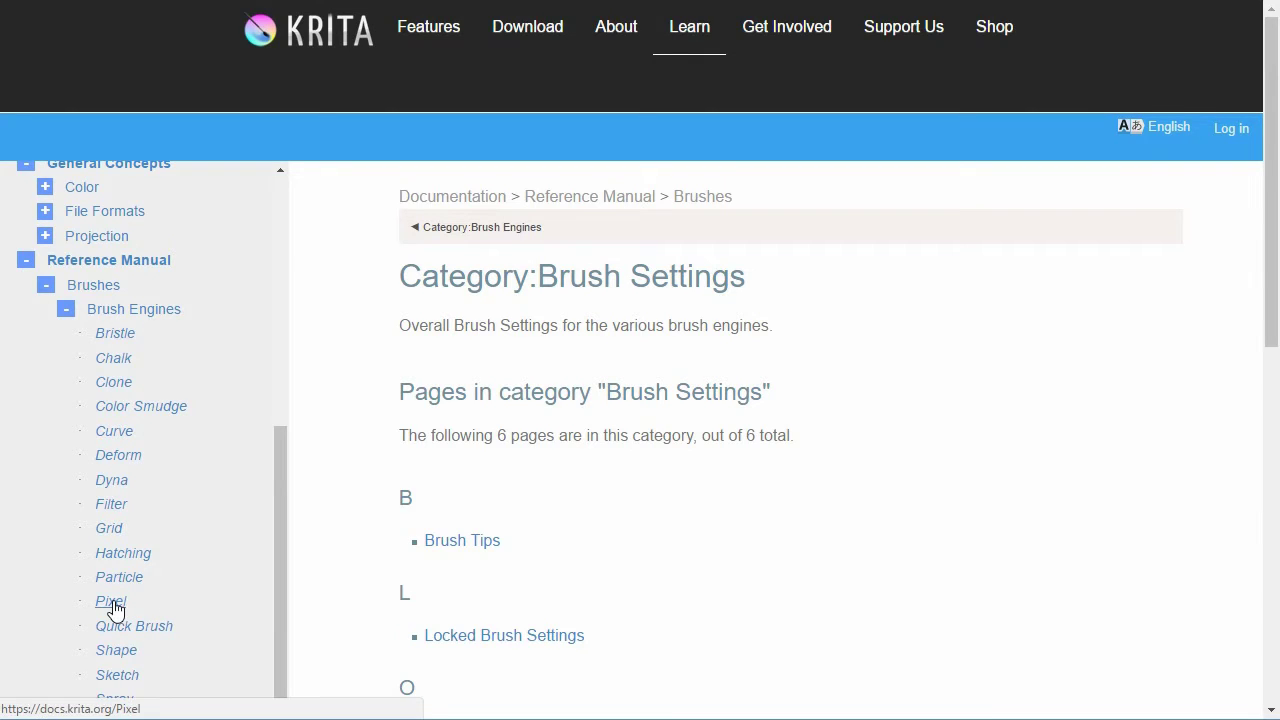
{"action": "left_click", "coordinate": [66, 311]}
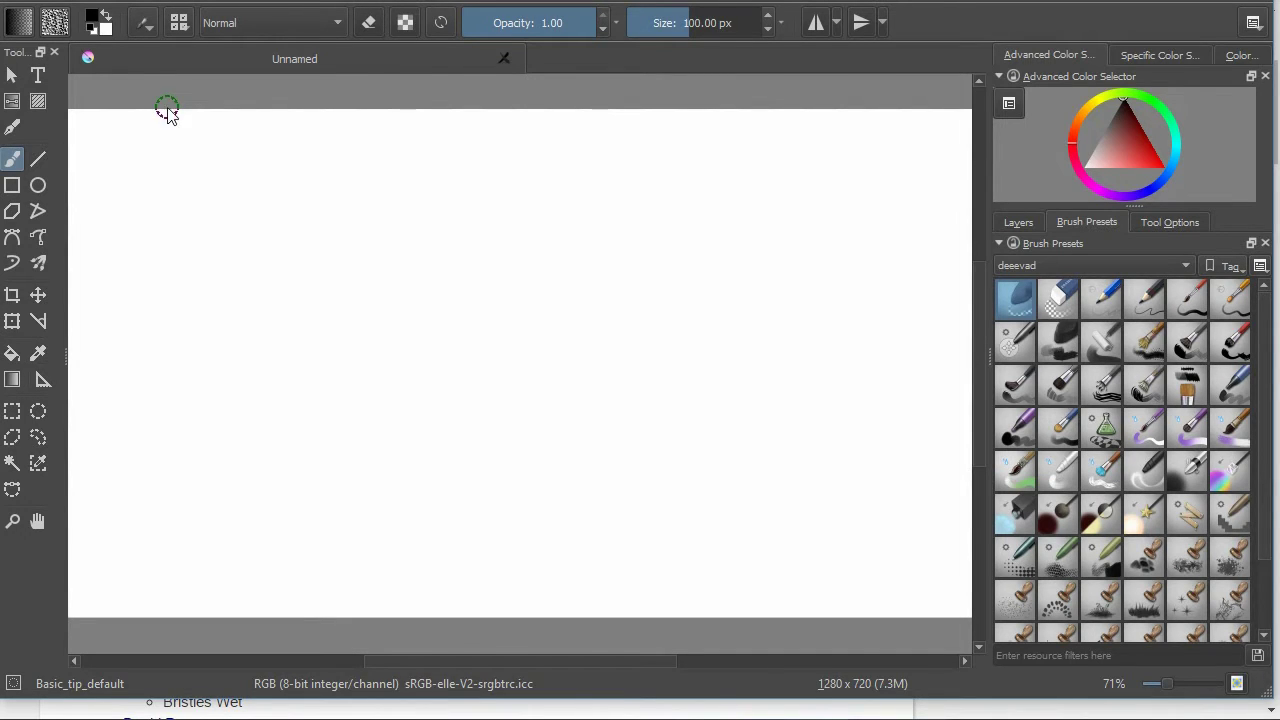
Paint a black test dab on the canvas and show Basic_tip_default's Pixel-engine settings.
{"action": "key", "text": "F5"}
{"action": "left_click", "coordinate": [114, 145]}
{"action": "left_click", "coordinate": [114, 145]}
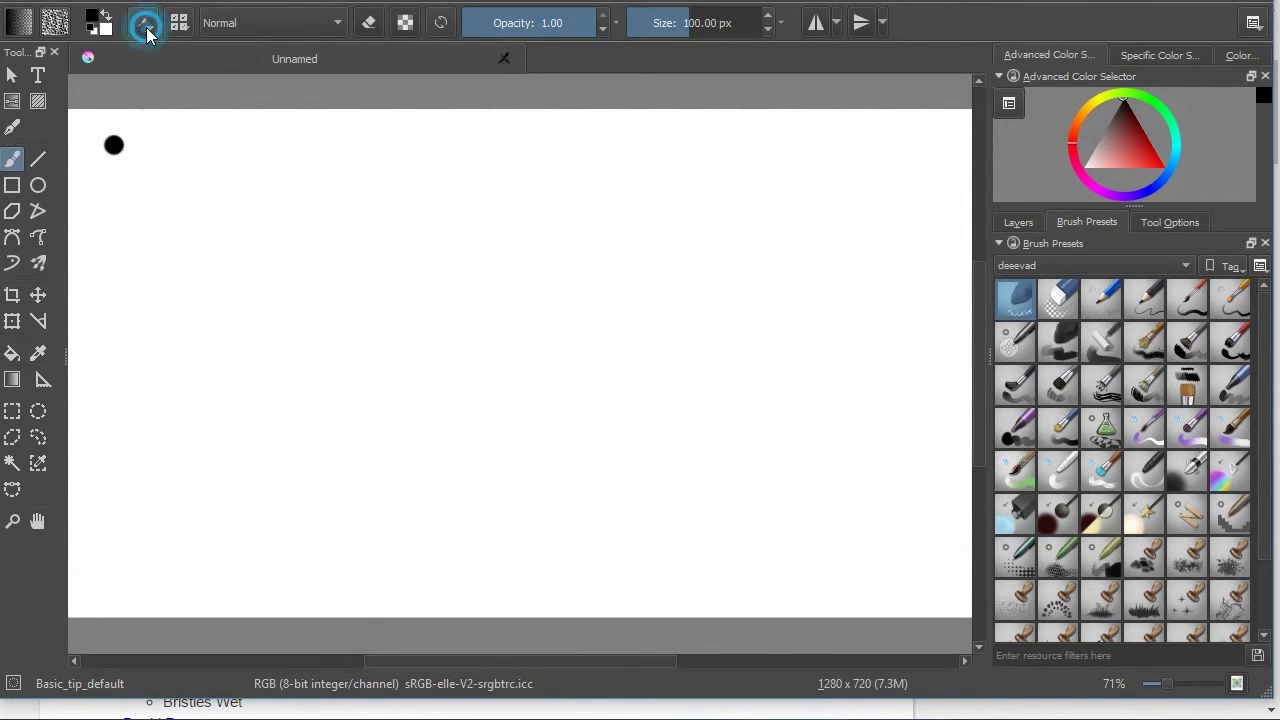
{"action": "left_click", "coordinate": [145, 28]}
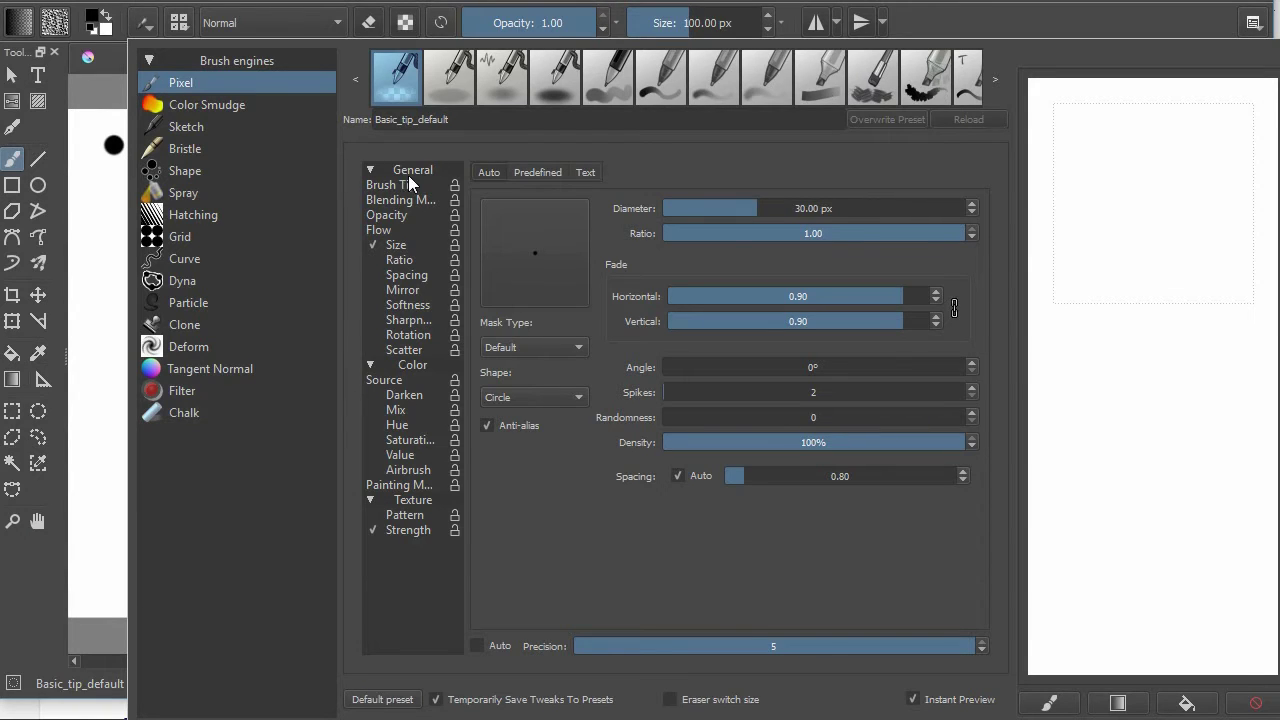
Paint two test strokes in Wash painting mode, then switch back to Build up and test again.
{"action": "left_click", "coordinate": [405, 486]}
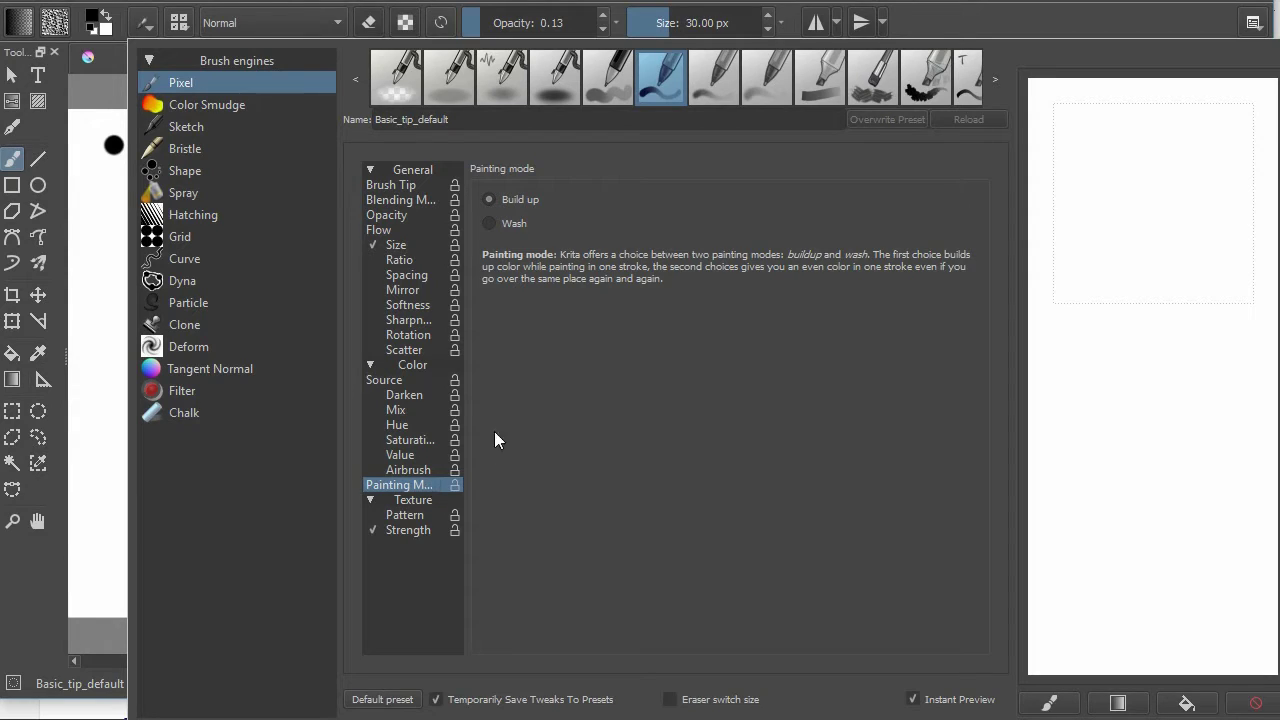
{"action": "left_click", "coordinate": [488, 224]}
{"action": "left_click_drag", "start_coordinate": [1052, 402], "coordinate": [1238, 340]}
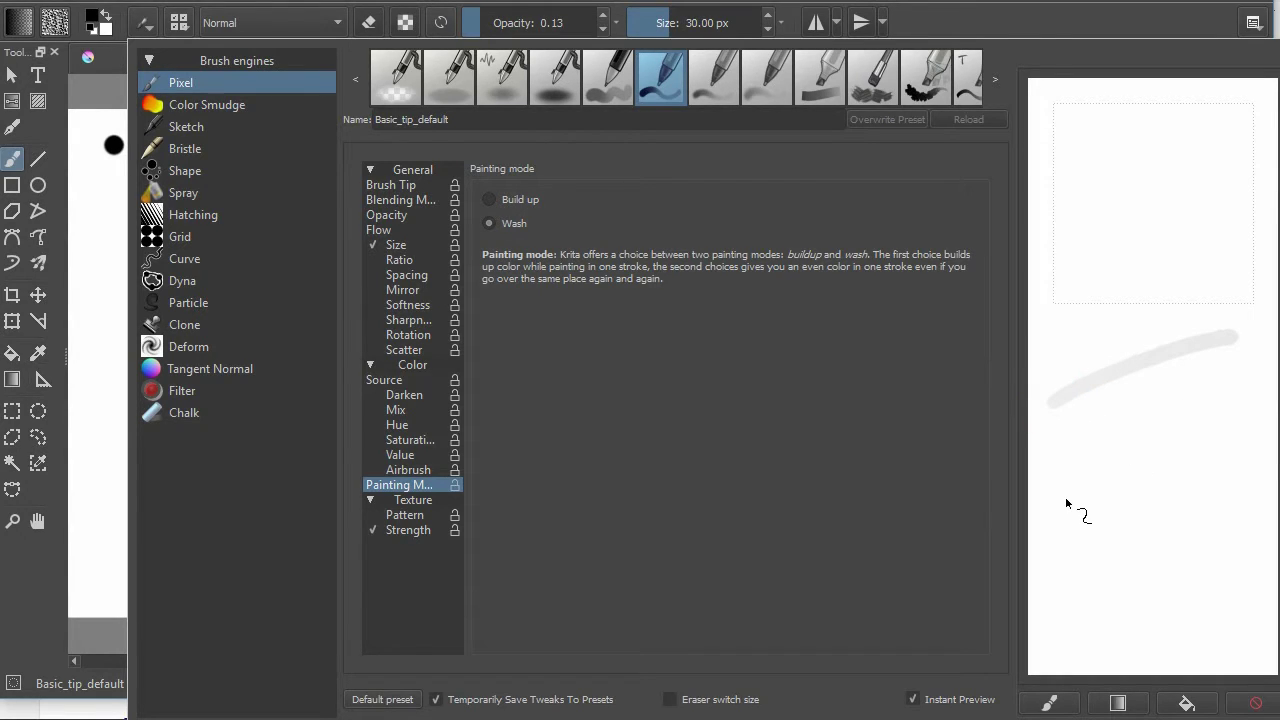
{"action": "mouse_move", "coordinate": [1060, 491]}
{"action": "left_mouse_down"}
{"action": "mouse_move", "coordinate": [1190, 419]}
{"action": "mouse_move", "coordinate": [1069, 502]}
{"action": "mouse_move", "coordinate": [1192, 422]}
{"action": "left_mouse_up"}
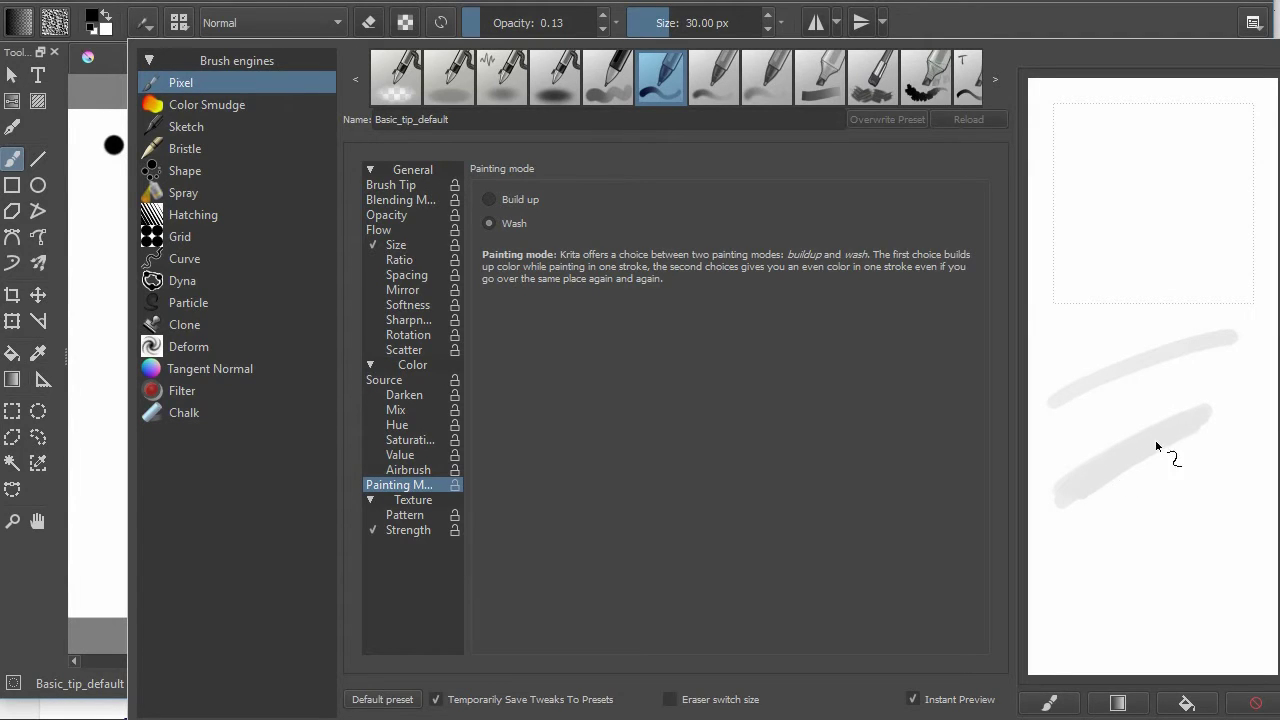
{"action": "left_click", "coordinate": [488, 200]}
{"action": "mouse_move", "coordinate": [1068, 608]}
{"action": "left_mouse_down"}
{"action": "mouse_move", "coordinate": [1267, 486]}
{"action": "mouse_move", "coordinate": [1200, 543]}
{"action": "mouse_move", "coordinate": [1217, 523]}
{"action": "mouse_move", "coordinate": [1114, 580]}
{"action": "mouse_move", "coordinate": [1171, 527]}
{"action": "left_mouse_up"}
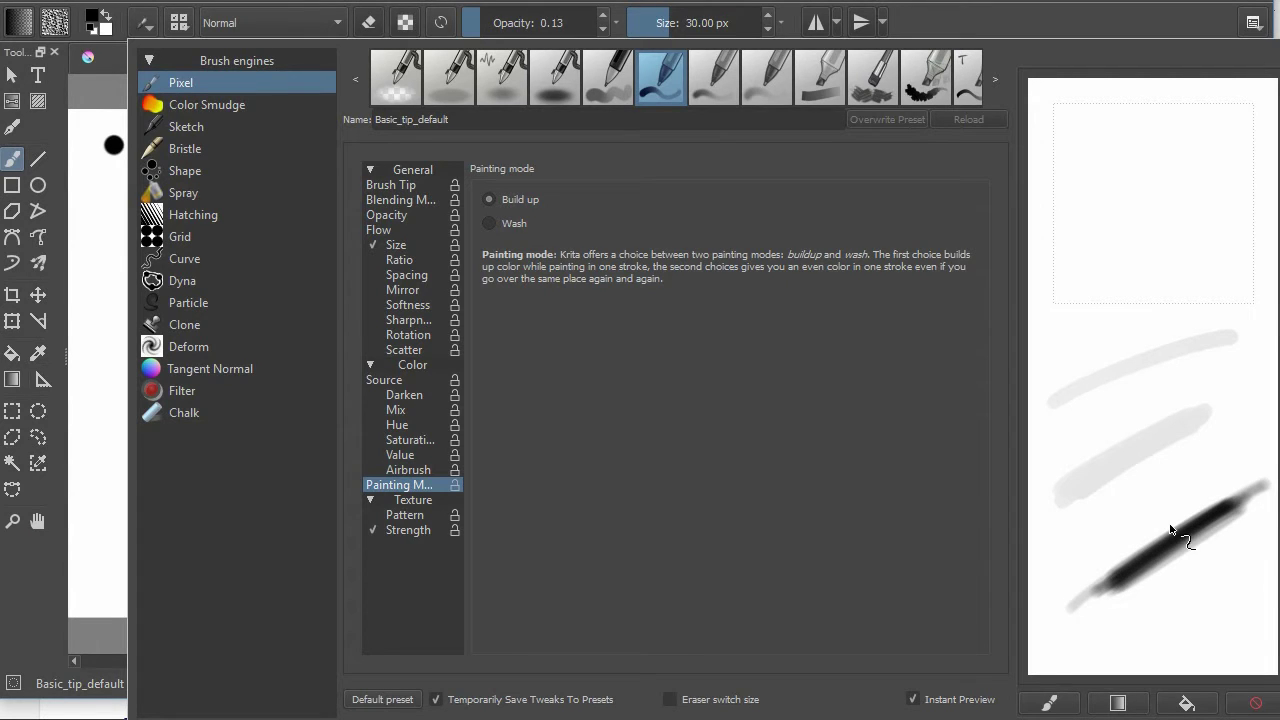
Show the brush tip Size pressure settings and draw zigzag test strokes on the scratchpad.
{"action": "left_click", "coordinate": [462, 189]}
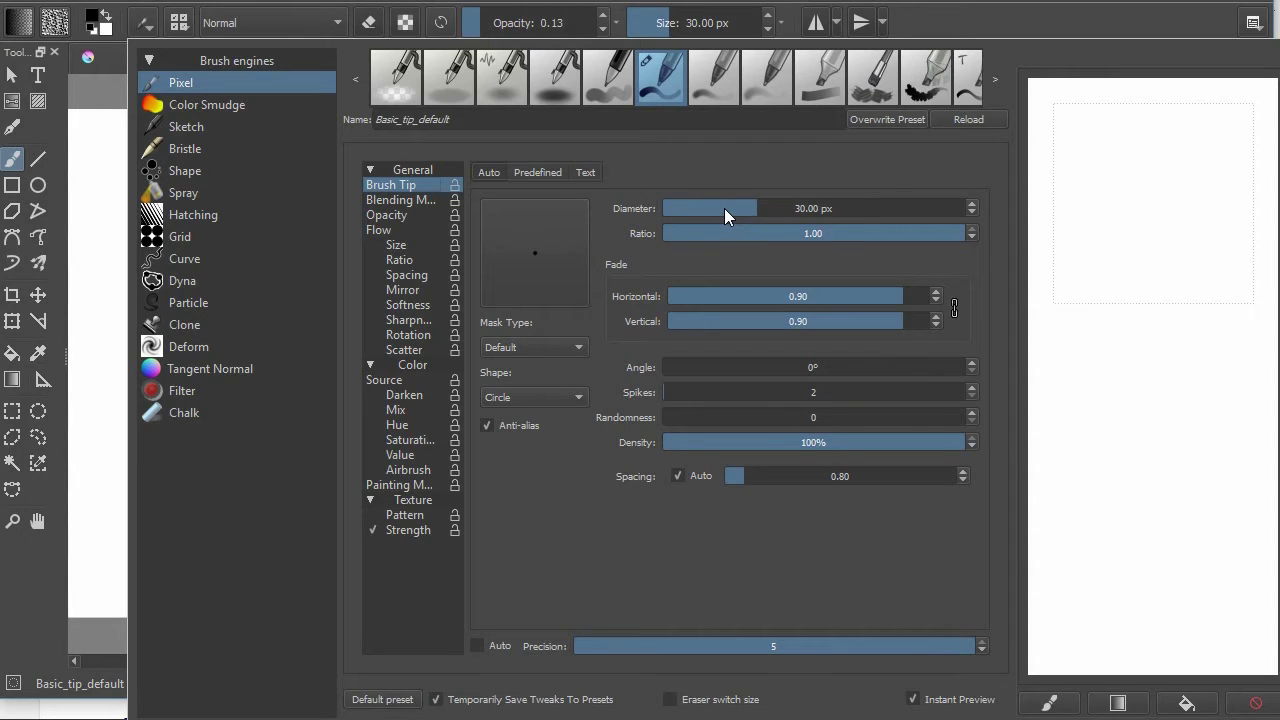
{"action": "left_click", "coordinate": [397, 247]}
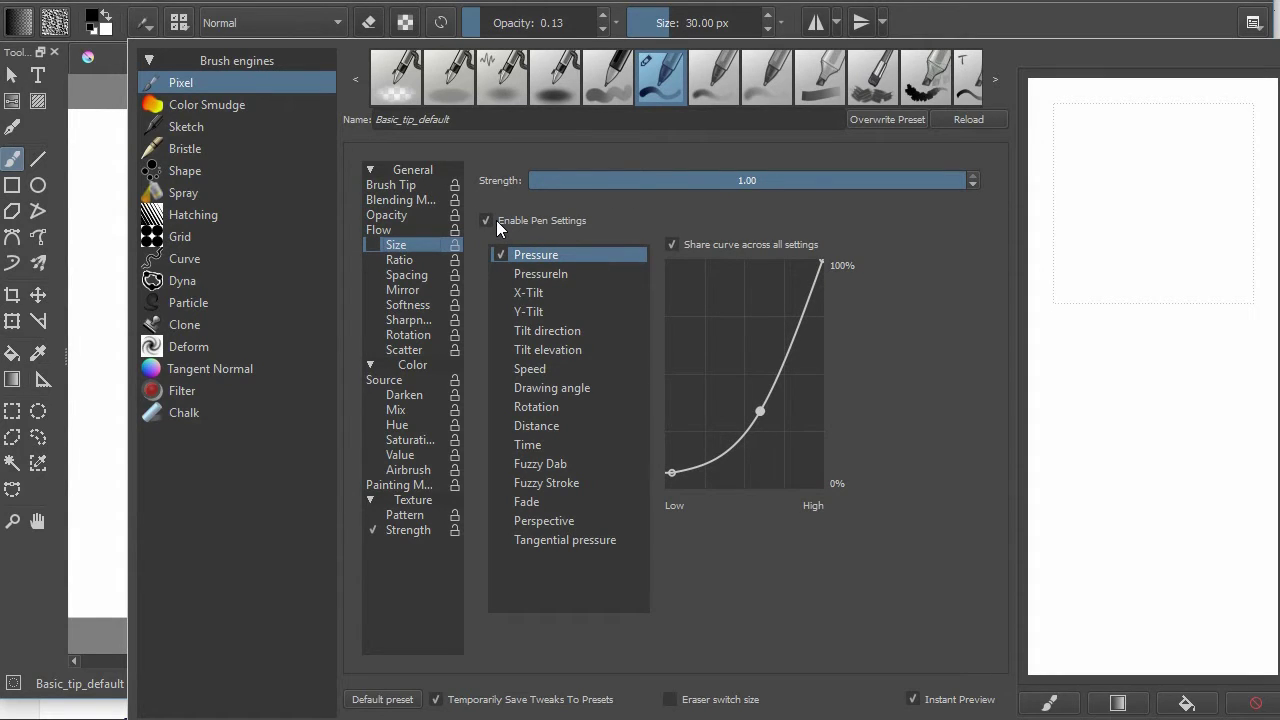
{"action": "mouse_move", "coordinate": [1060, 400]}
{"action": "left_mouse_down"}
{"action": "mouse_move", "coordinate": [1087, 425]}
{"action": "mouse_move", "coordinate": [1055, 458]}
{"action": "left_mouse_up"}
{"action": "left_click_drag", "start_coordinate": [1085, 500], "coordinate": [1200, 410]}
{"action": "left_click_drag", "start_coordinate": [1162, 486], "coordinate": [1168, 516]}
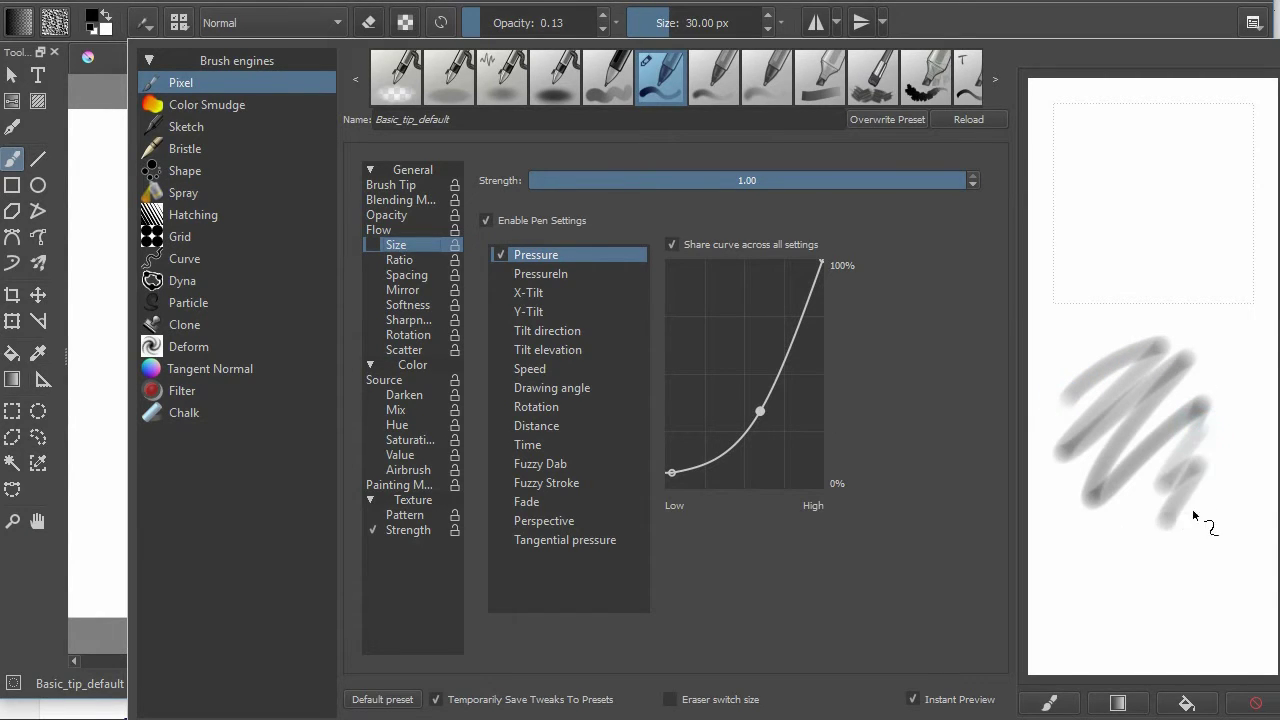
{"action": "left_click_drag", "start_coordinate": [1144, 588], "coordinate": [1176, 576]}
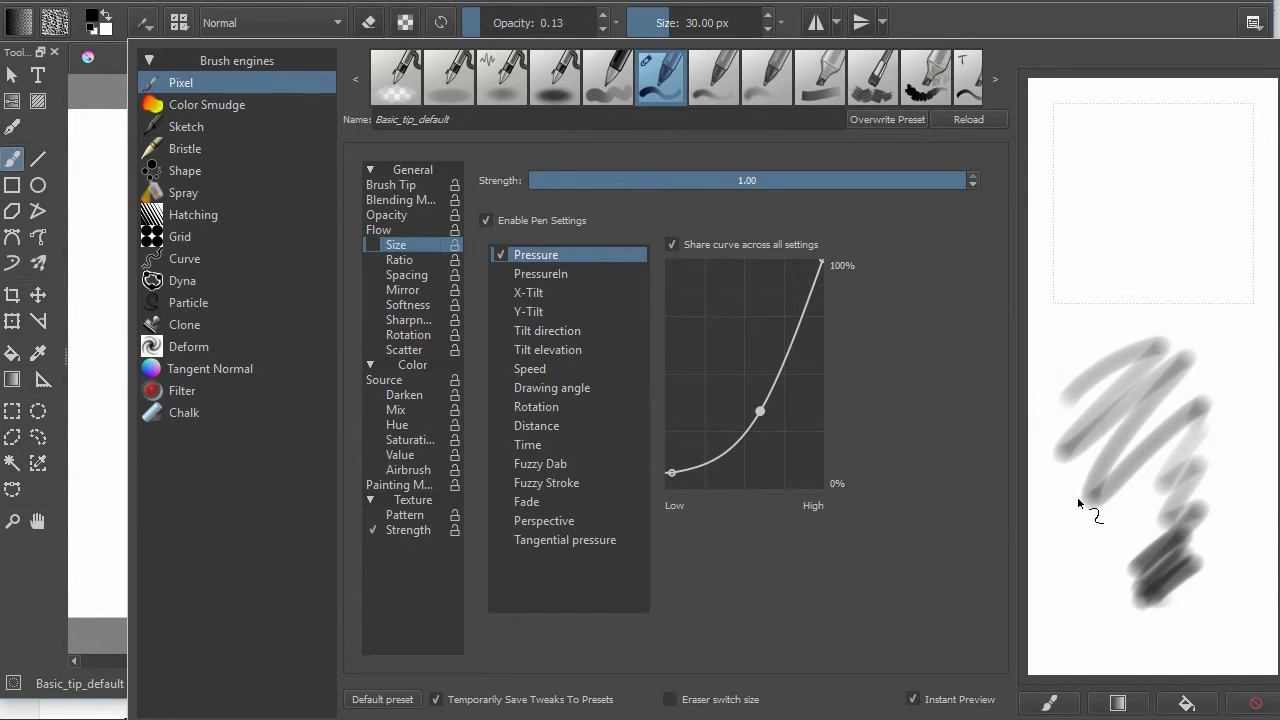
Enable pressure-controlled size, clear the scratchpad, and draw tapered pressure test strokes.
{"action": "left_click", "coordinate": [373, 246]}
{"action": "left_click", "coordinate": [1256, 703]}
{"action": "mouse_move", "coordinate": [1078, 380]}
{"action": "left_mouse_down"}
{"action": "mouse_move", "coordinate": [1181, 344]}
{"action": "mouse_move", "coordinate": [1151, 460]}
{"action": "left_mouse_up"}
{"action": "left_click_drag", "start_coordinate": [1157, 527], "coordinate": [1184, 613]}
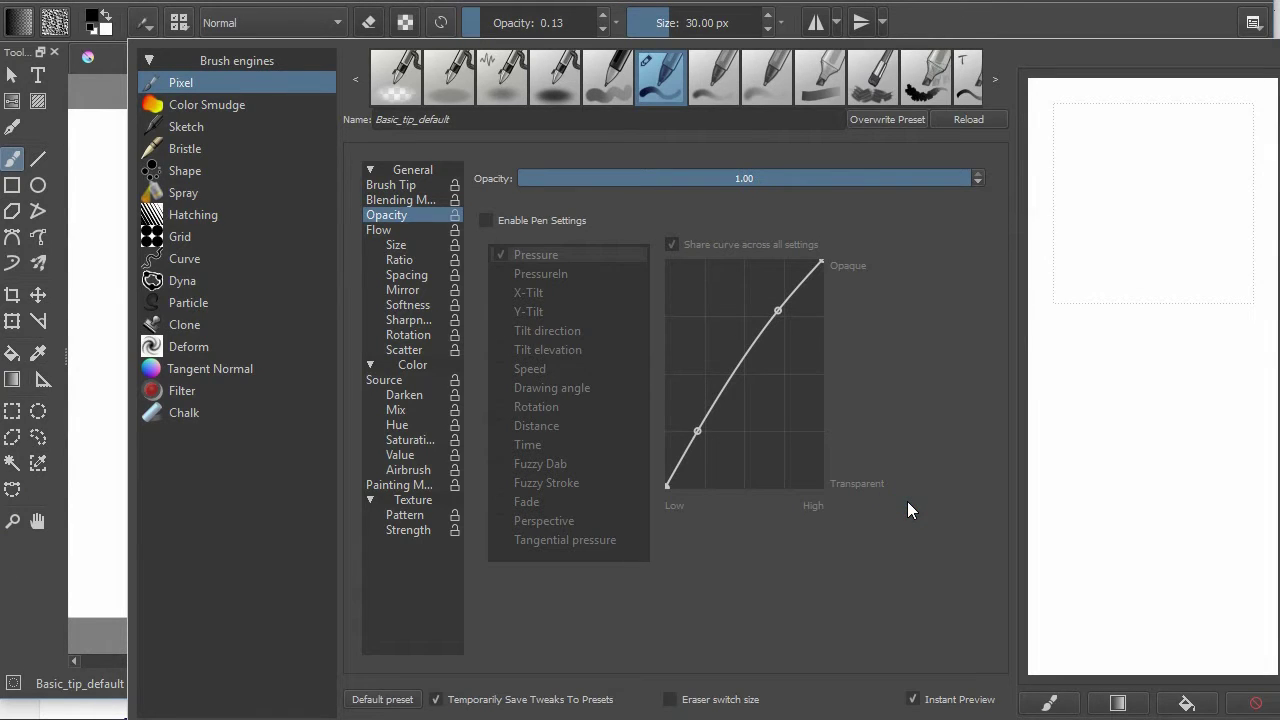
Keep opacity pen pressure off, lower flow strength to 0.08, and return to Opacity settings.
{"action": "left_click", "coordinate": [408, 185]}
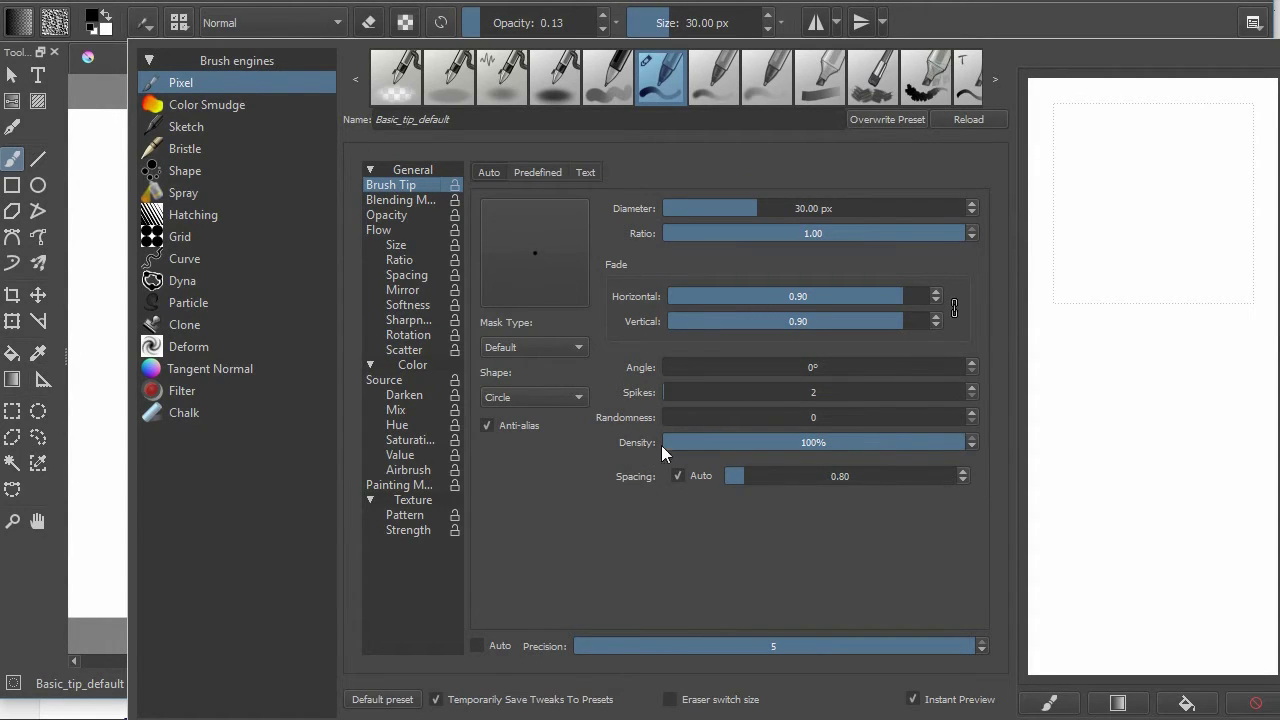
{"action": "left_click", "coordinate": [390, 213]}
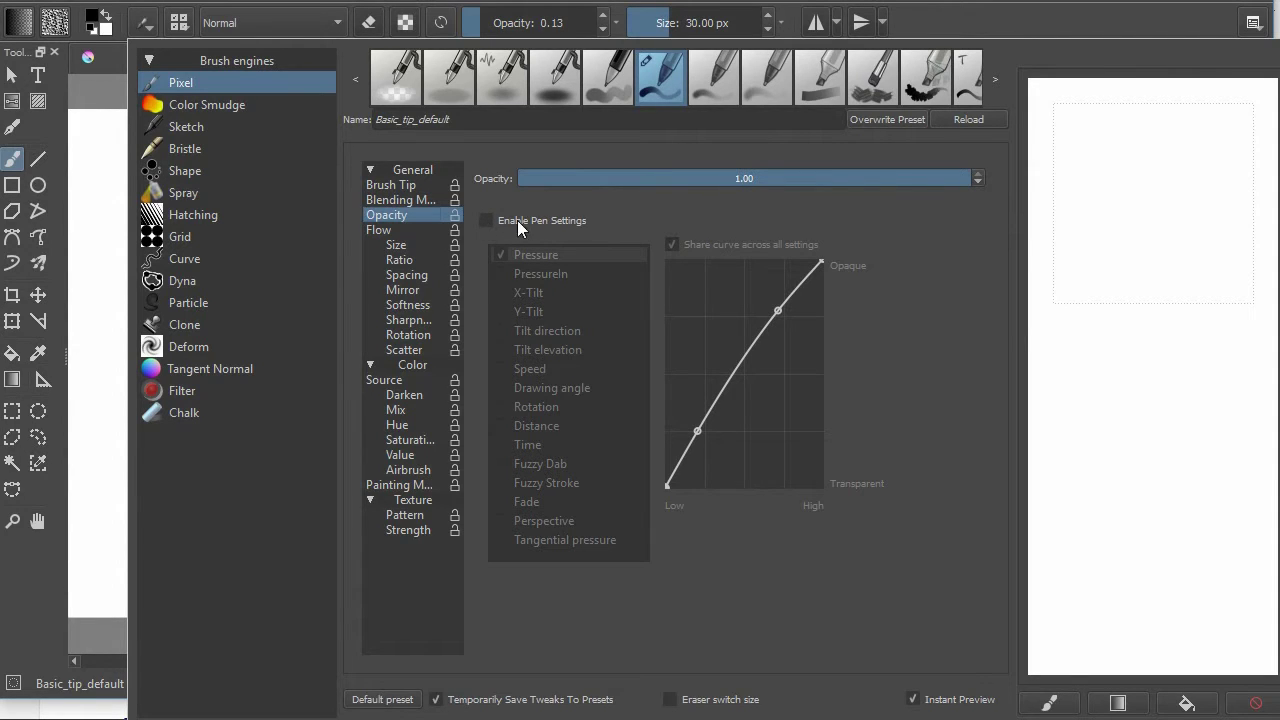
{"action": "left_click", "coordinate": [480, 220]}
{"action": "left_click", "coordinate": [483, 222]}
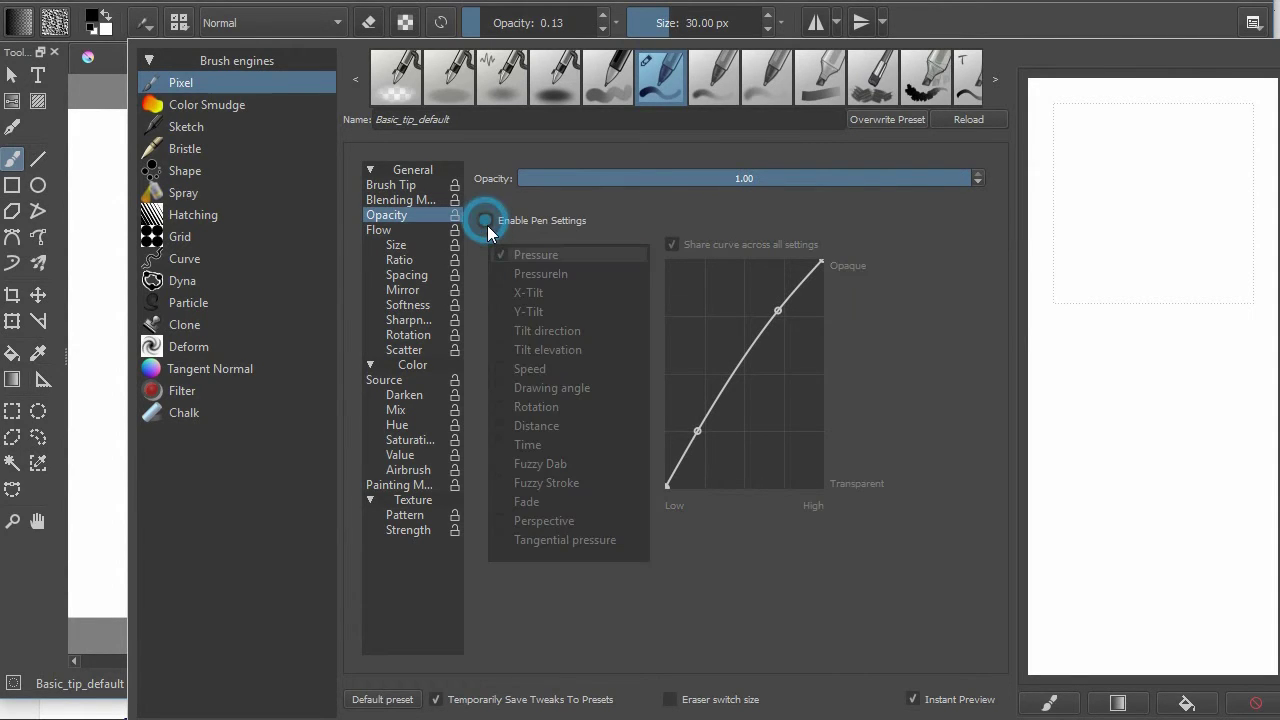
{"action": "left_click", "coordinate": [389, 229]}
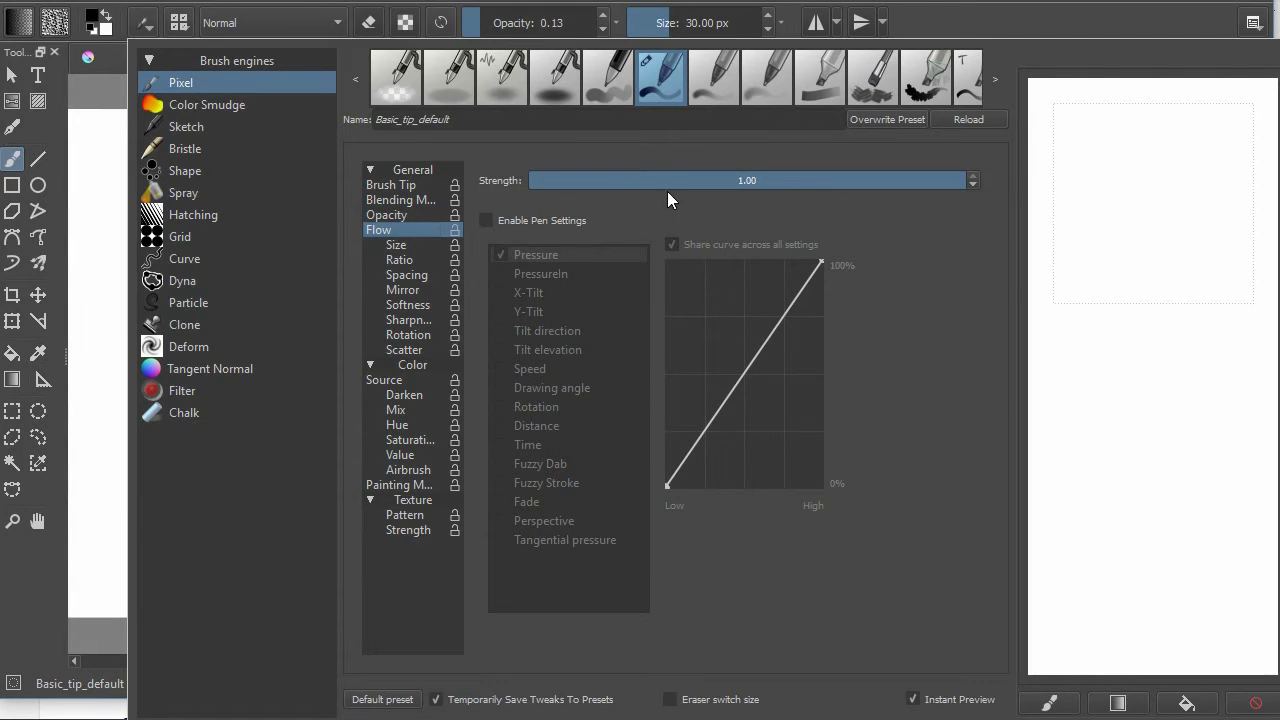
{"action": "left_click_drag", "start_coordinate": [662, 187], "coordinate": [565, 185]}
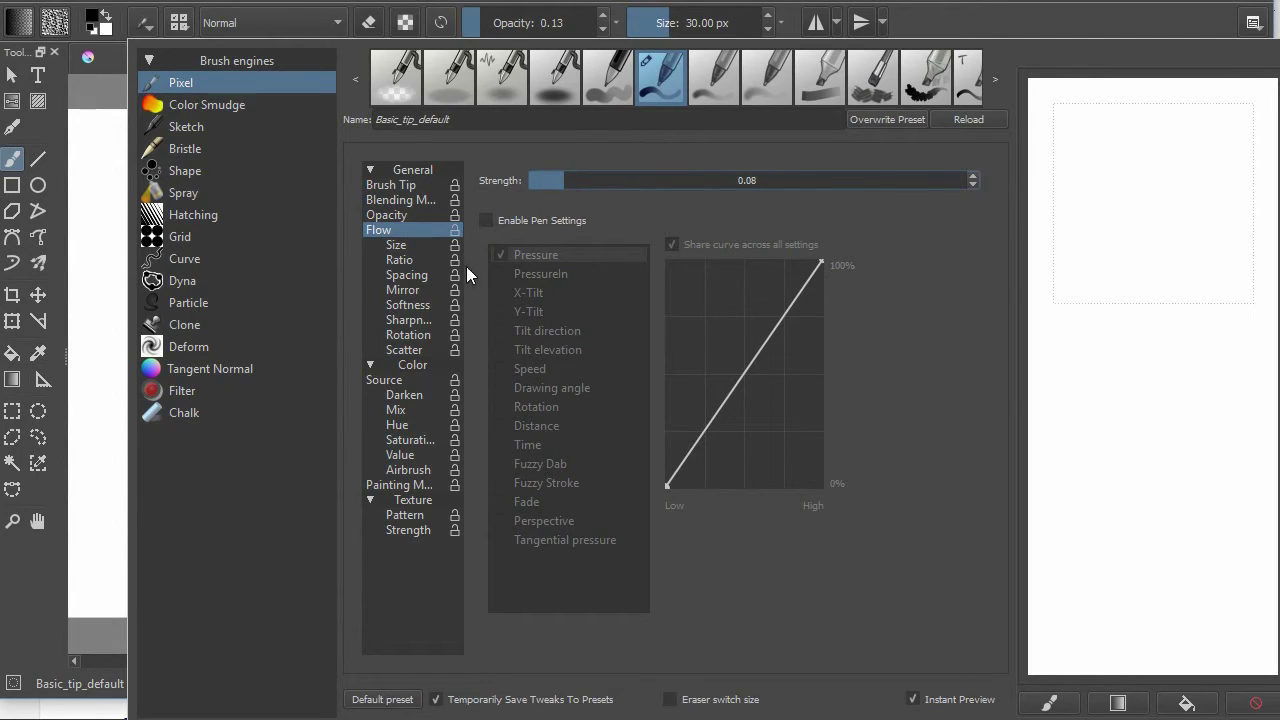
{"action": "left_click", "coordinate": [849, 440]}
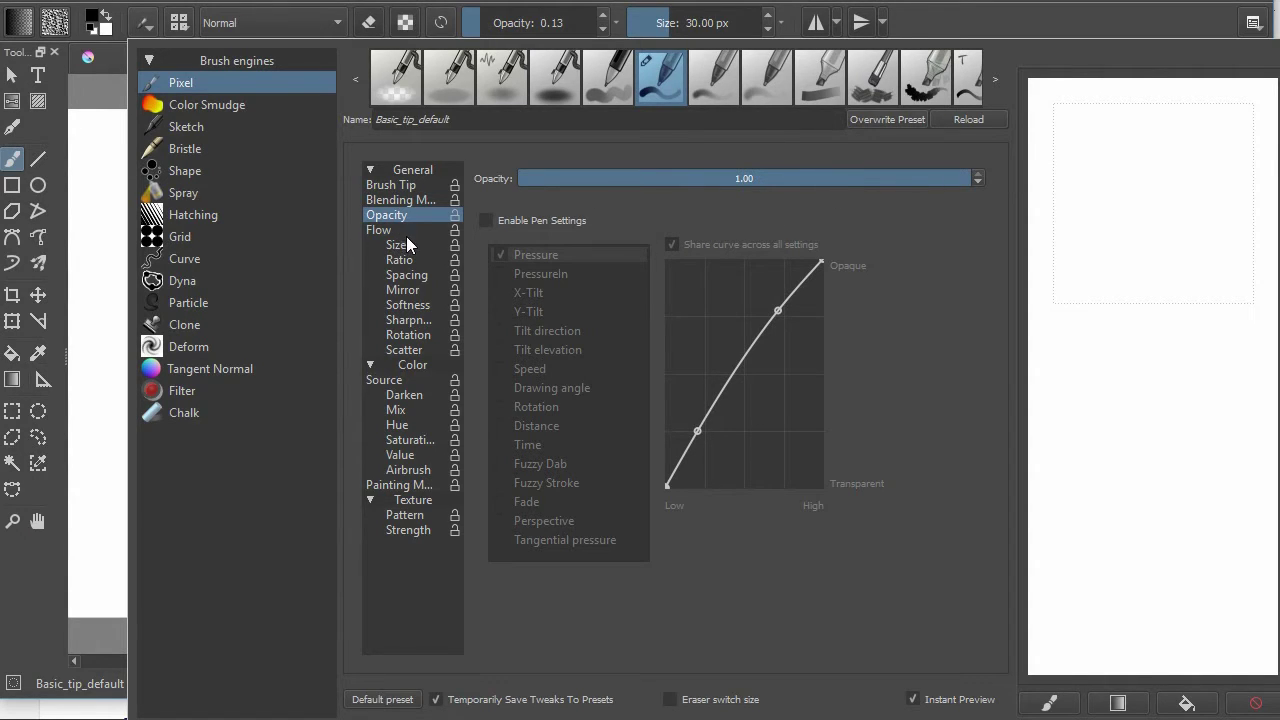
Paint overlapping test strokes on the scratchpad to check the current Flow setting.
{"action": "mouse_move", "coordinate": [1089, 346]}
{"action": "left_mouse_down"}
{"action": "mouse_move", "coordinate": [1108, 503]}
{"action": "mouse_move", "coordinate": [1141, 447]}
{"action": "mouse_move", "coordinate": [1173, 513]}
{"action": "left_mouse_up"}
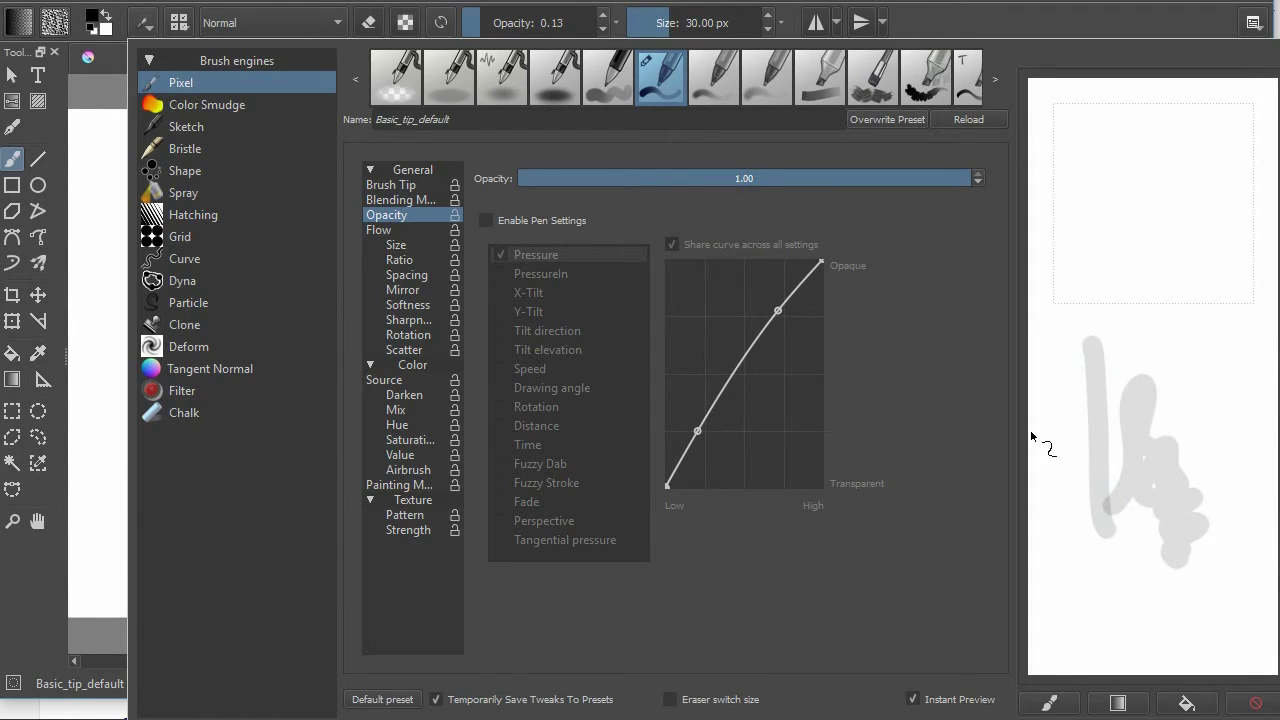
{"action": "left_click", "coordinate": [388, 230]}
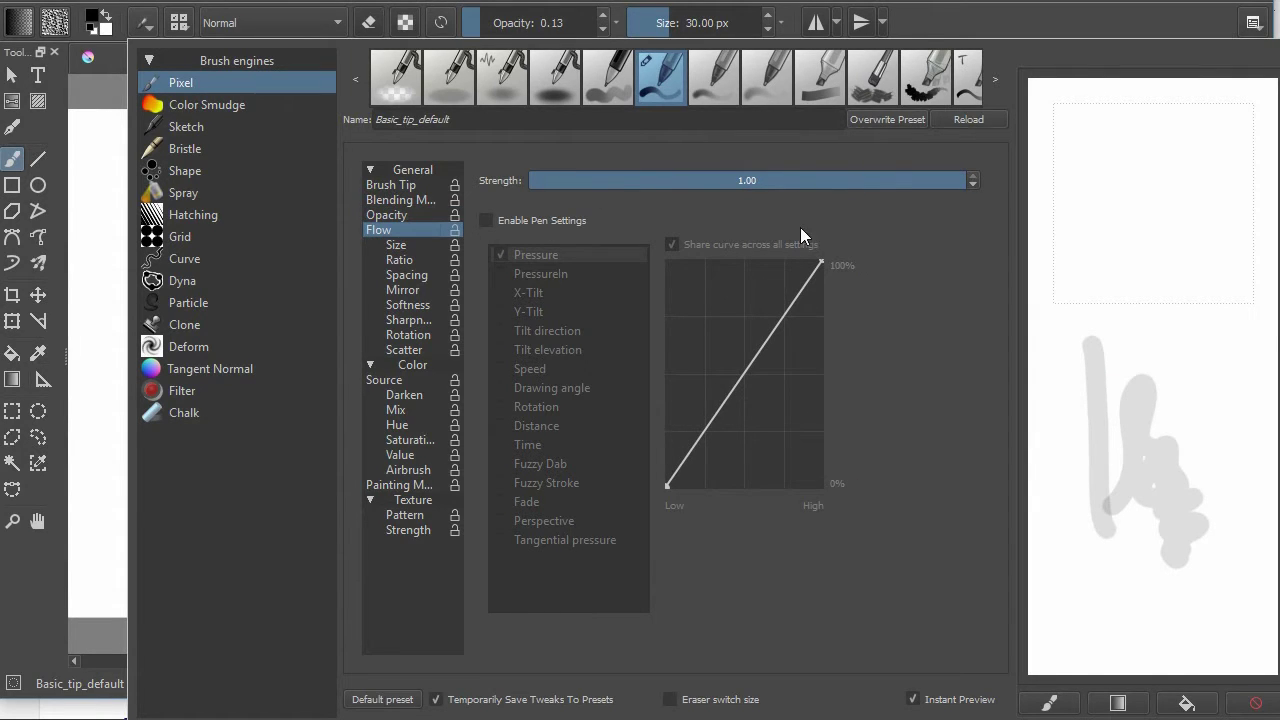
{"action": "mouse_move", "coordinate": [1077, 418]}
{"action": "left_mouse_down"}
{"action": "mouse_move", "coordinate": [1091, 475]}
{"action": "mouse_move", "coordinate": [1083, 530]}
{"action": "mouse_move", "coordinate": [1128, 520]}
{"action": "left_mouse_up"}
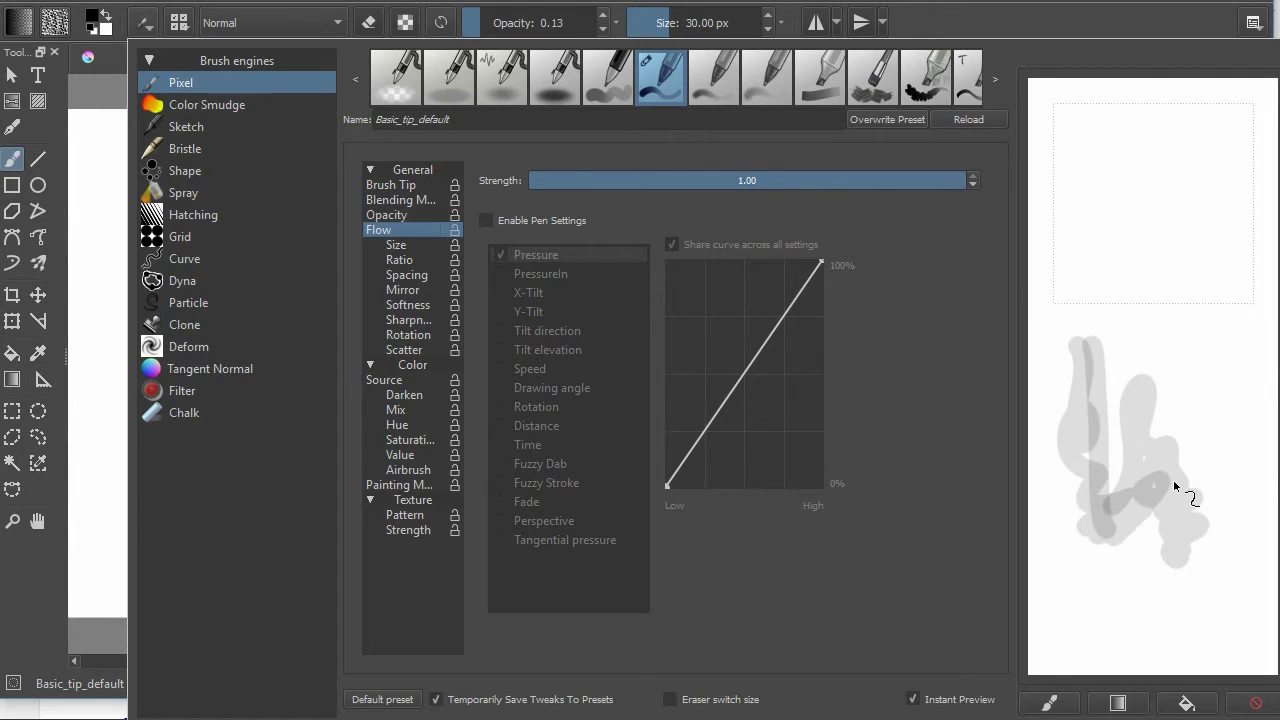
{"action": "mouse_move", "coordinate": [1174, 482]}
{"action": "left_mouse_down"}
{"action": "mouse_move", "coordinate": [1188, 532]}
{"action": "mouse_move", "coordinate": [1176, 494]}
{"action": "left_mouse_up"}
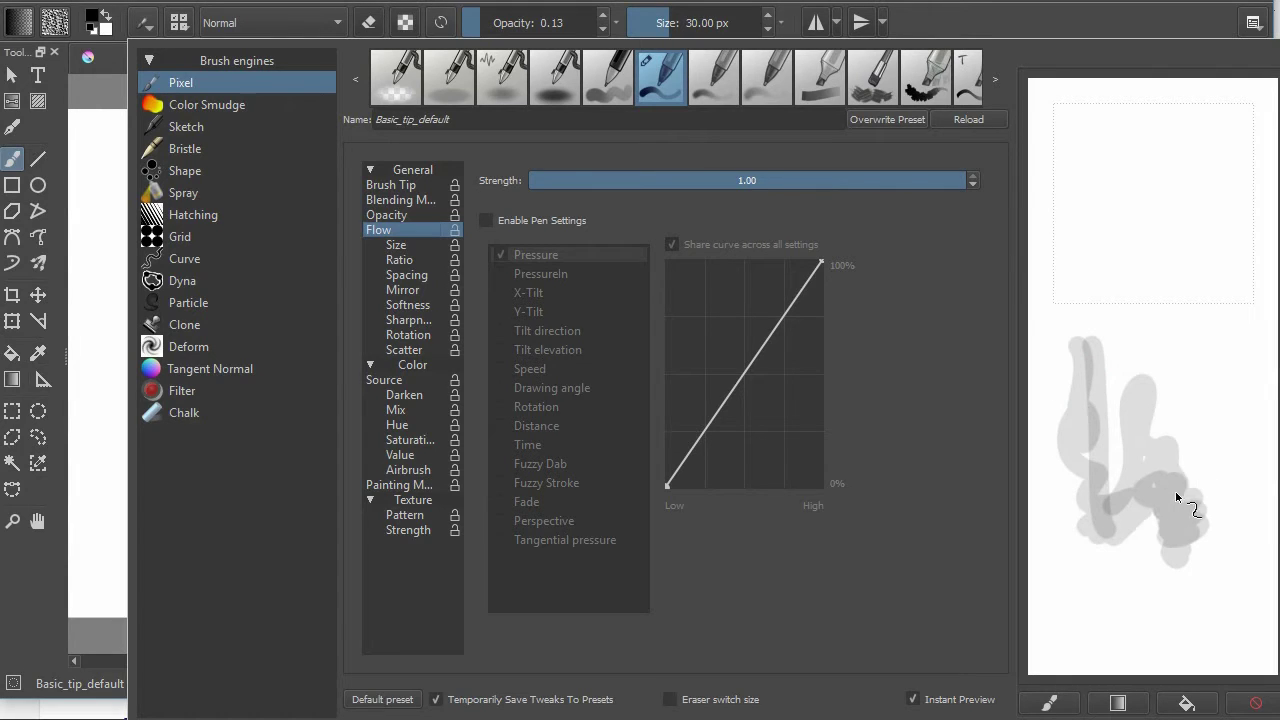
Set brush opacity to the full 1.00 and paint a solid test stroke.
{"action": "left_click", "coordinate": [396, 215]}
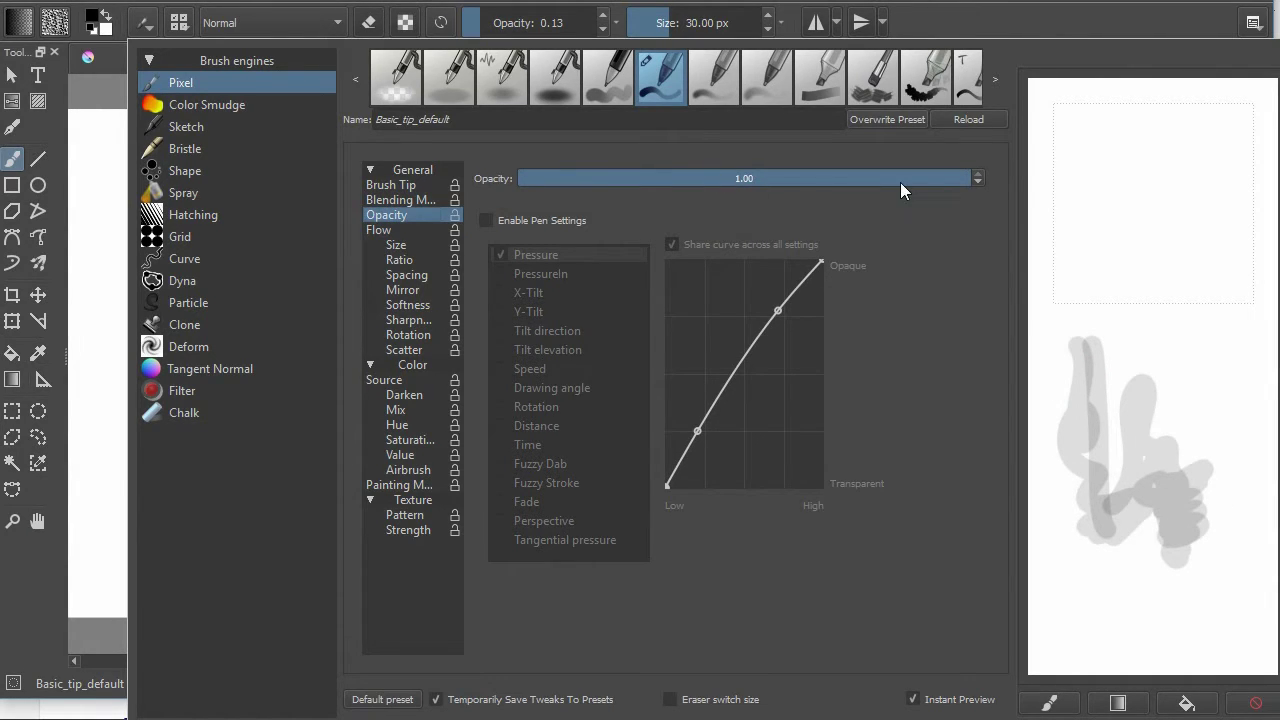
{"action": "left_click", "coordinate": [965, 178]}
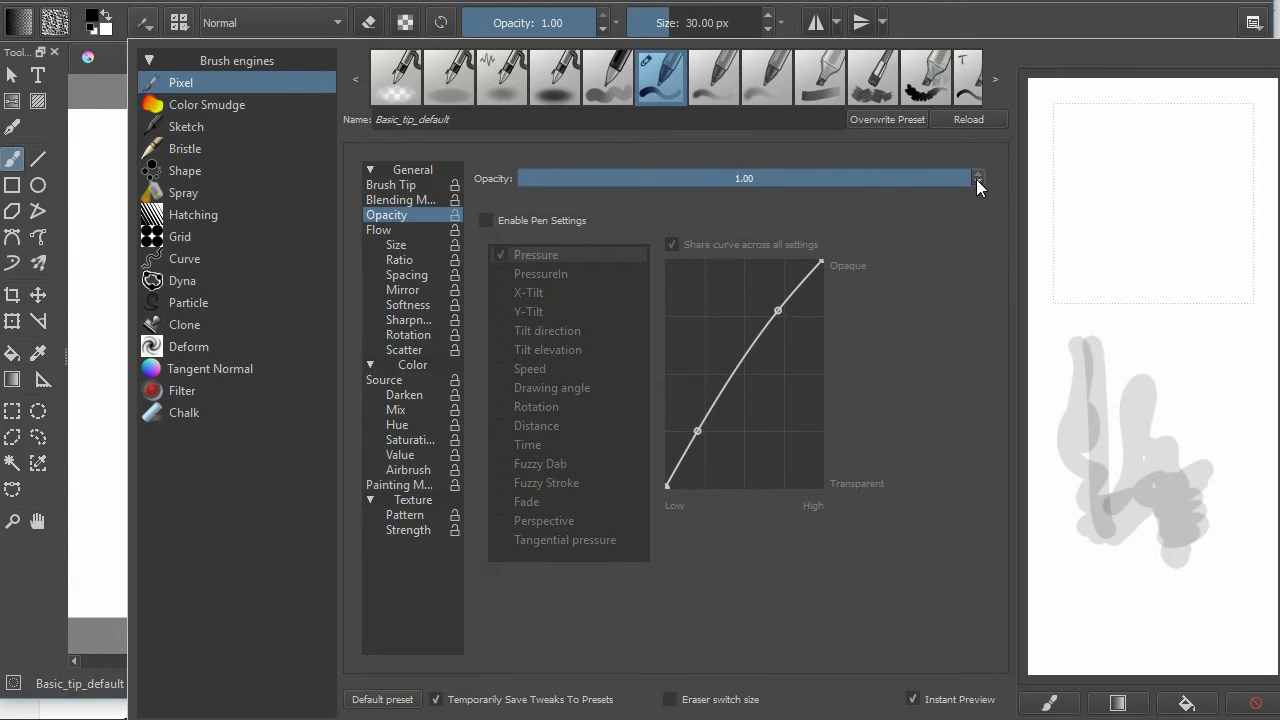
{"action": "left_click_drag", "start_coordinate": [1123, 323], "coordinate": [1152, 484]}
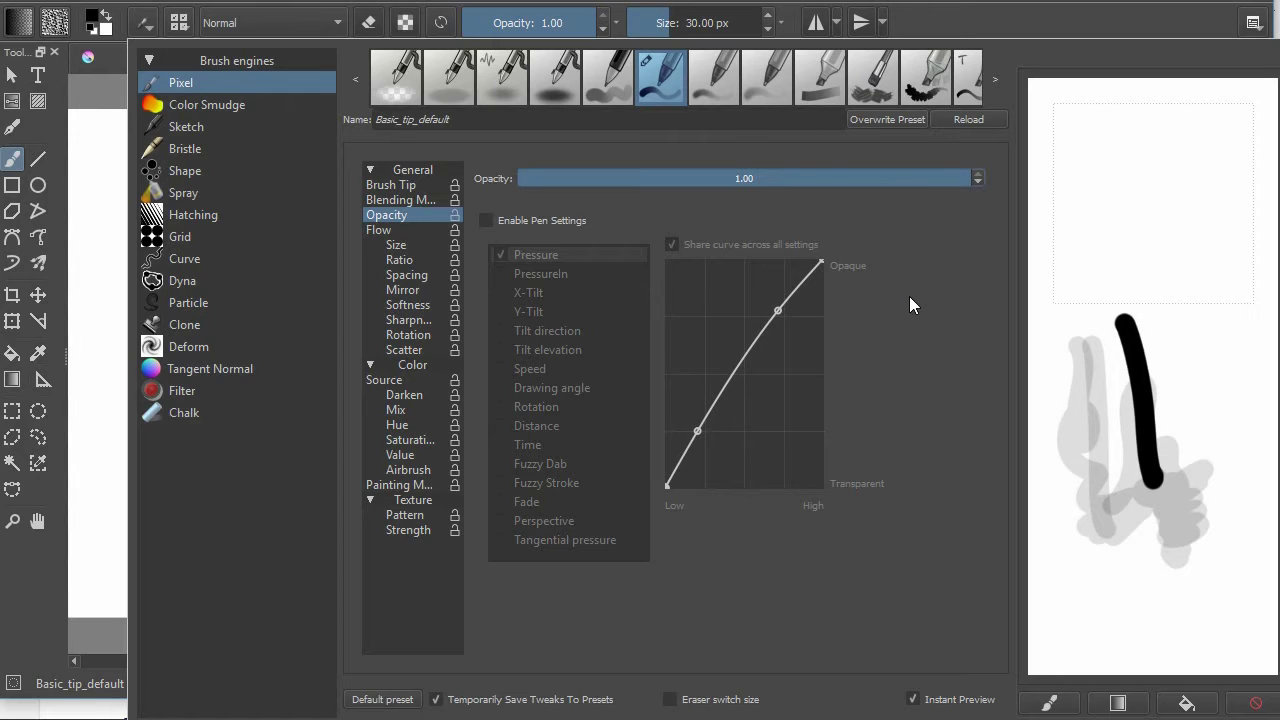
{"action": "key", "text": "Down"}
{"action": "left_click", "coordinate": [707, 411]}
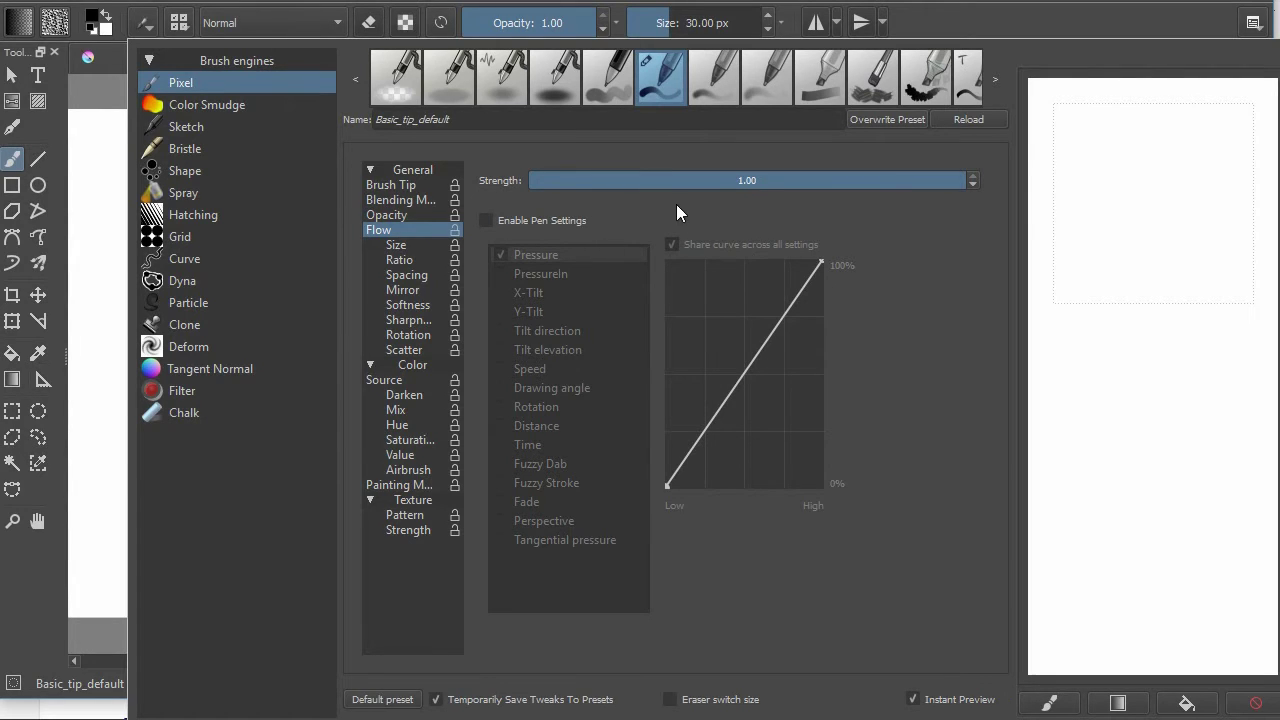
Paint a black reference stroke, drop flow to 0.07, and paint two pale comparison strokes.
{"action": "left_click_drag", "start_coordinate": [1149, 326], "coordinate": [1182, 588]}
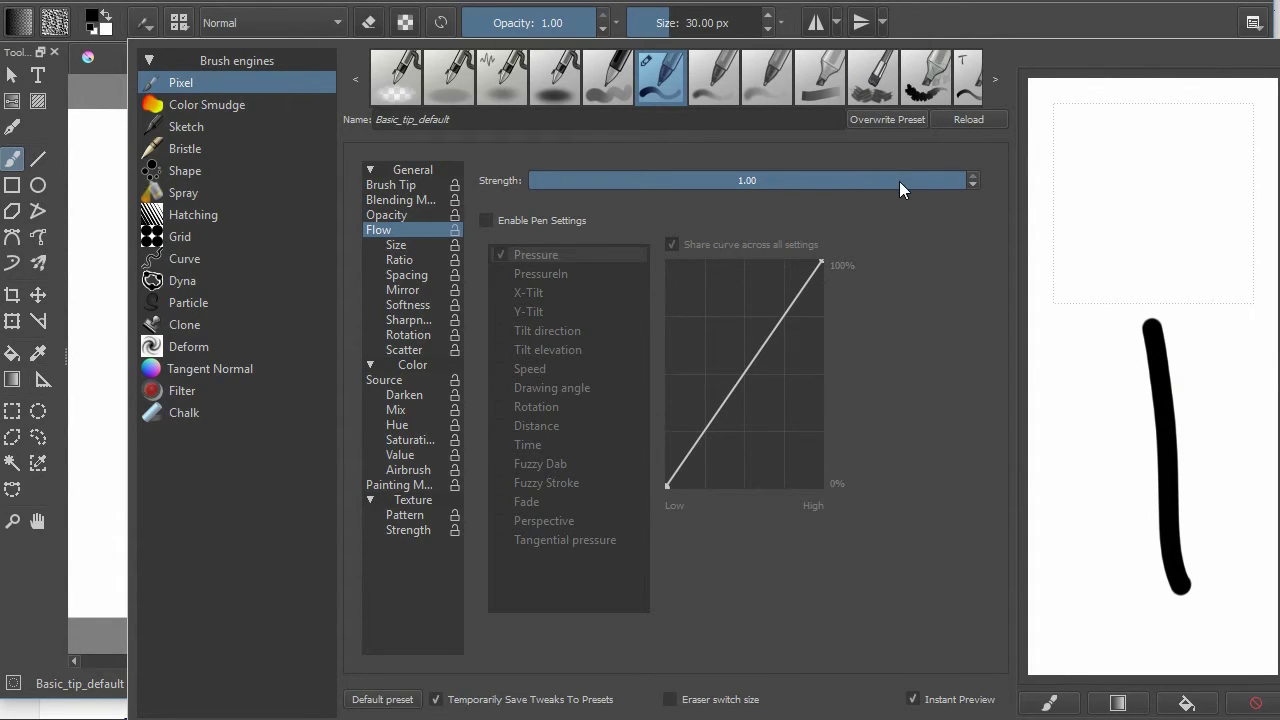
{"action": "left_click_drag", "start_coordinate": [899, 181], "coordinate": [563, 186]}
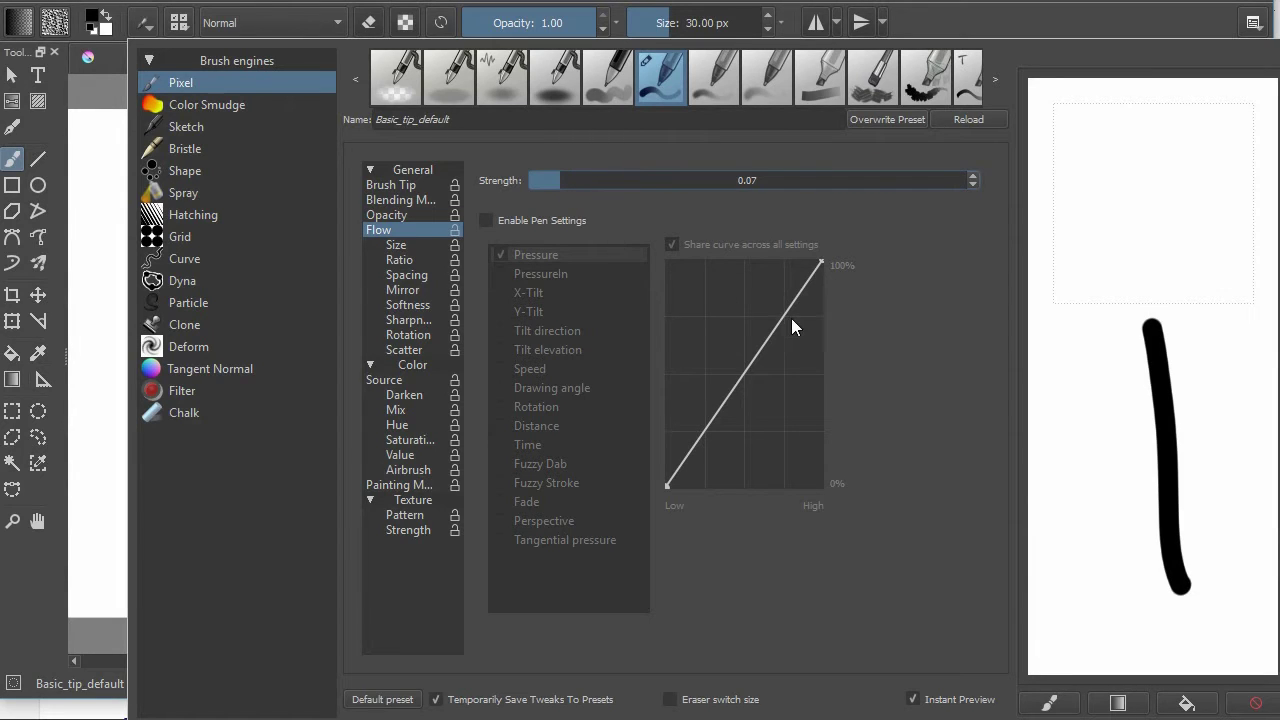
{"action": "left_click_drag", "start_coordinate": [1076, 328], "coordinate": [1104, 609]}
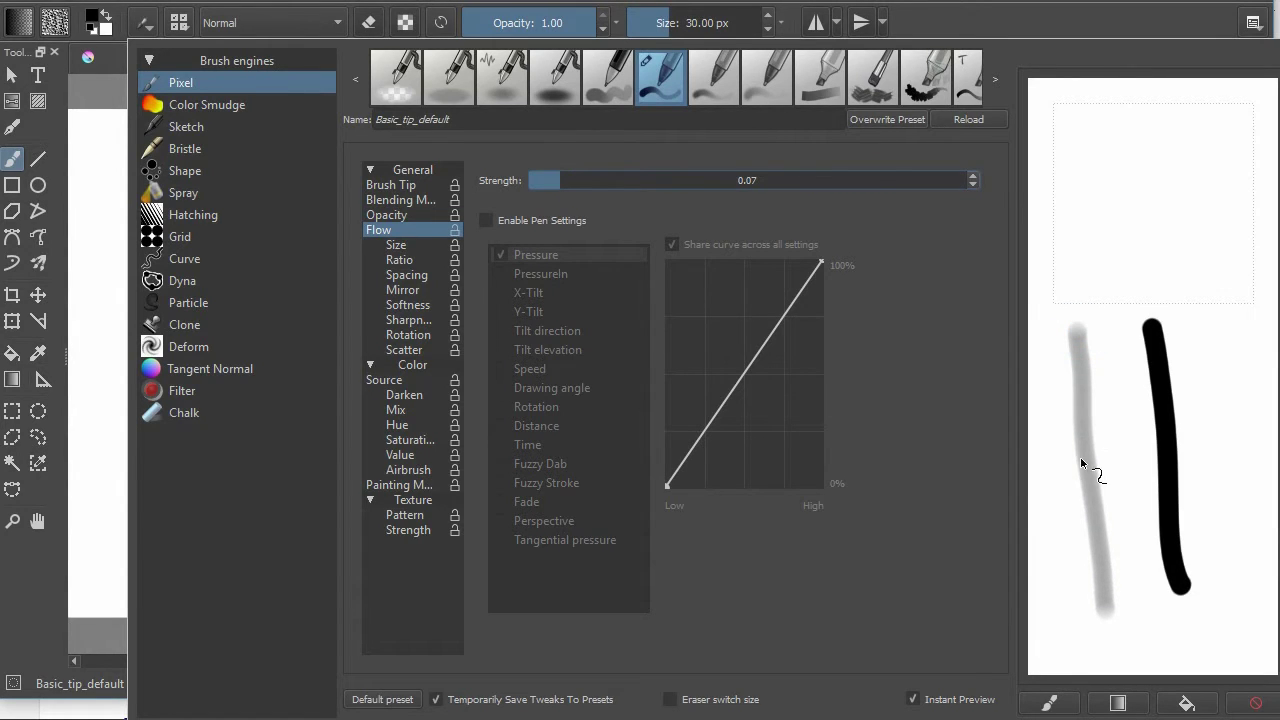
{"action": "left_click_drag", "start_coordinate": [1111, 350], "coordinate": [1162, 586]}
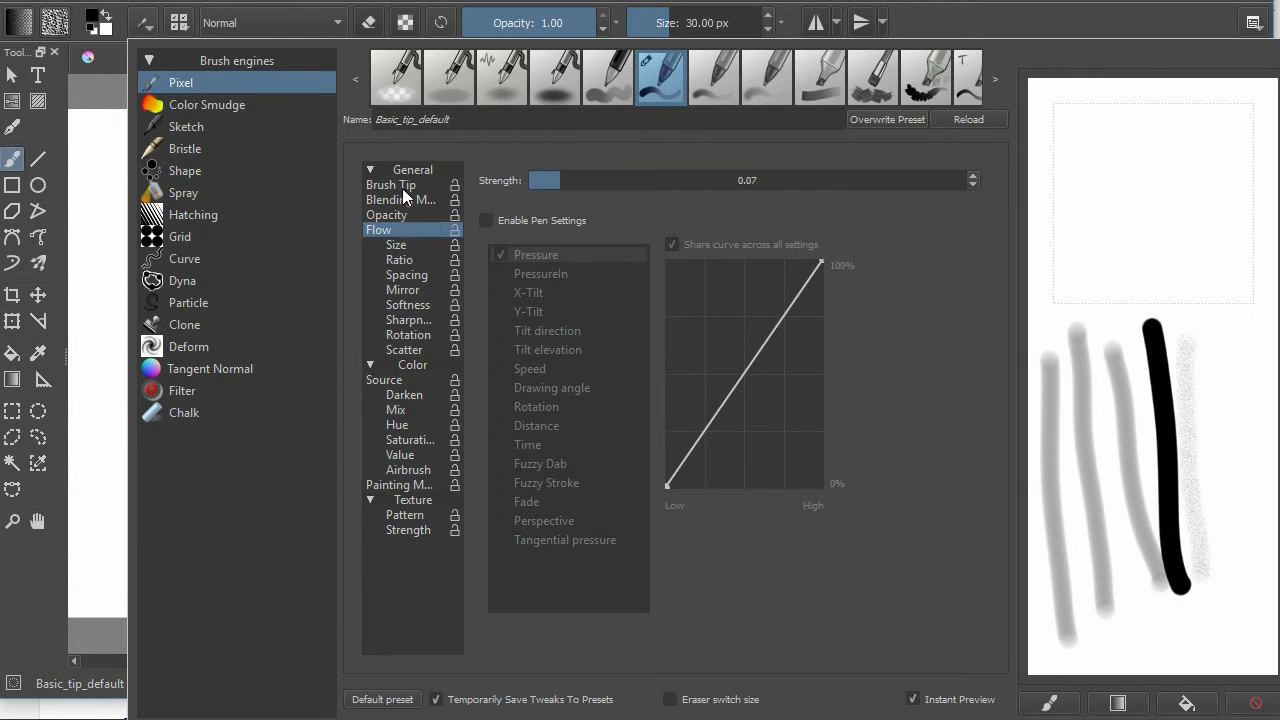
Review the tip, opacity and flow settings, then clear the scratchpad and paint a reference stroke.
{"action": "left_click", "coordinate": [405, 186]}
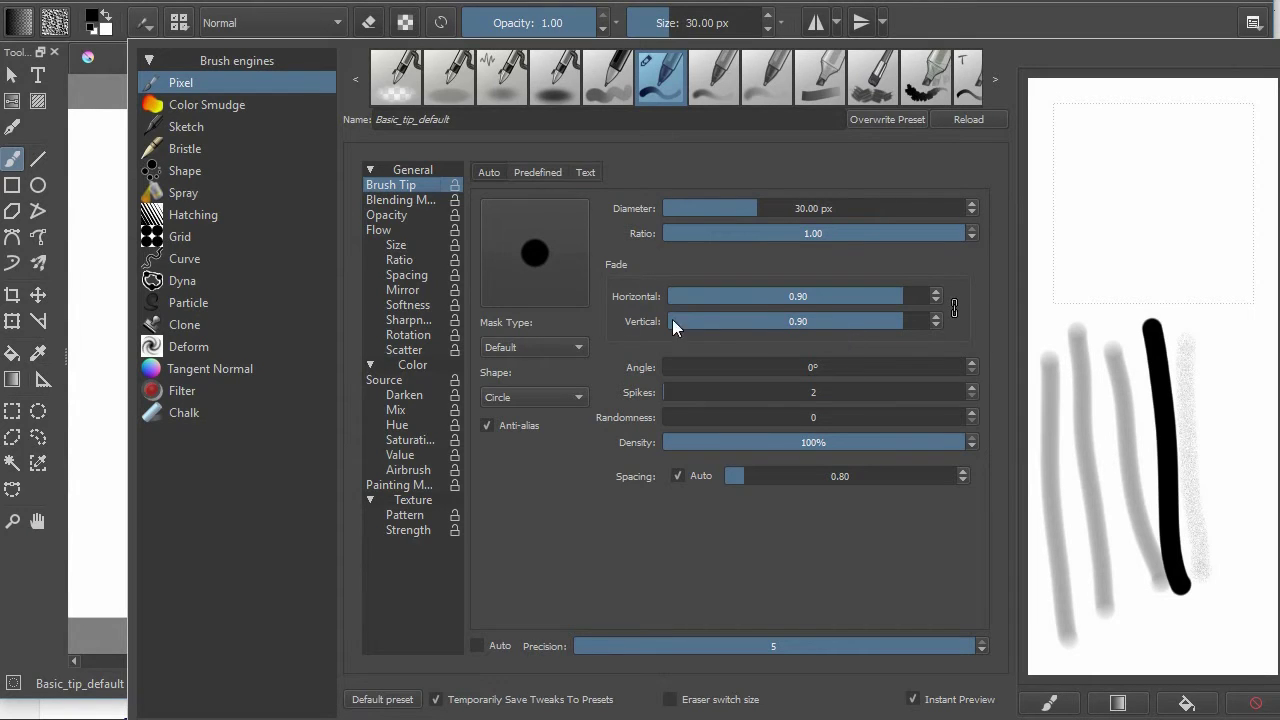
{"action": "left_click", "coordinate": [389, 216]}
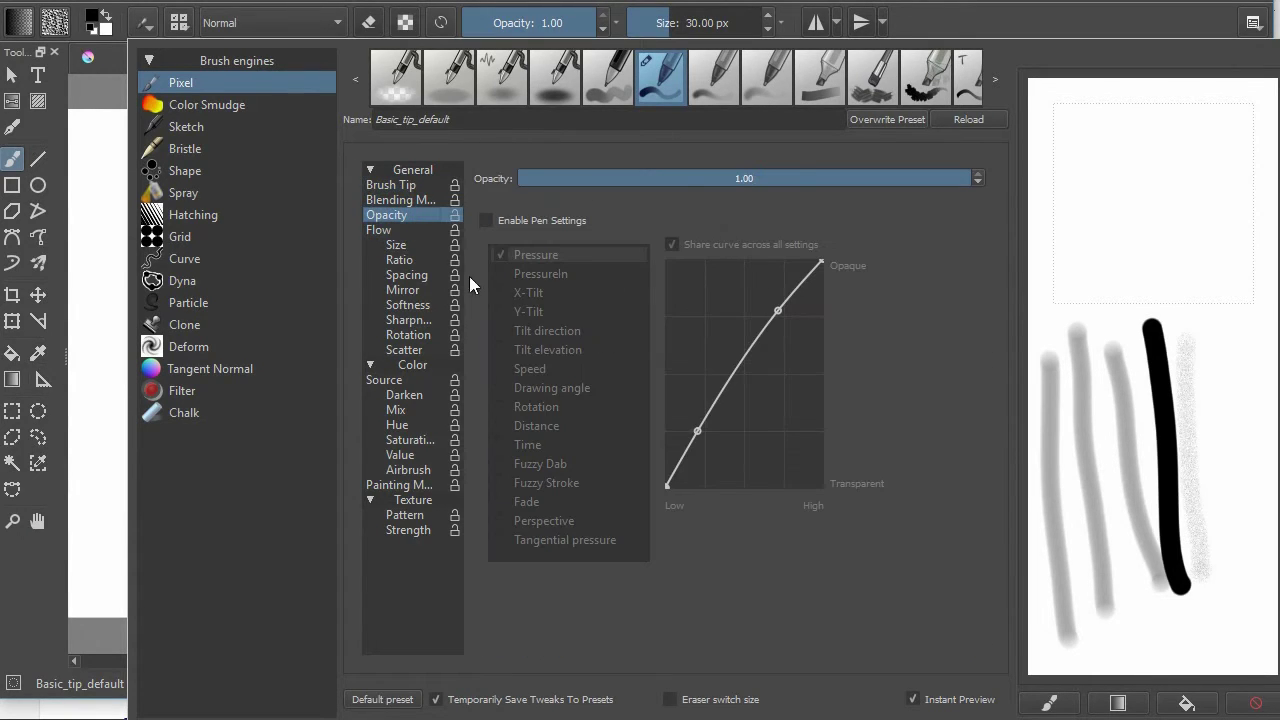
{"action": "left_click", "coordinate": [404, 232]}
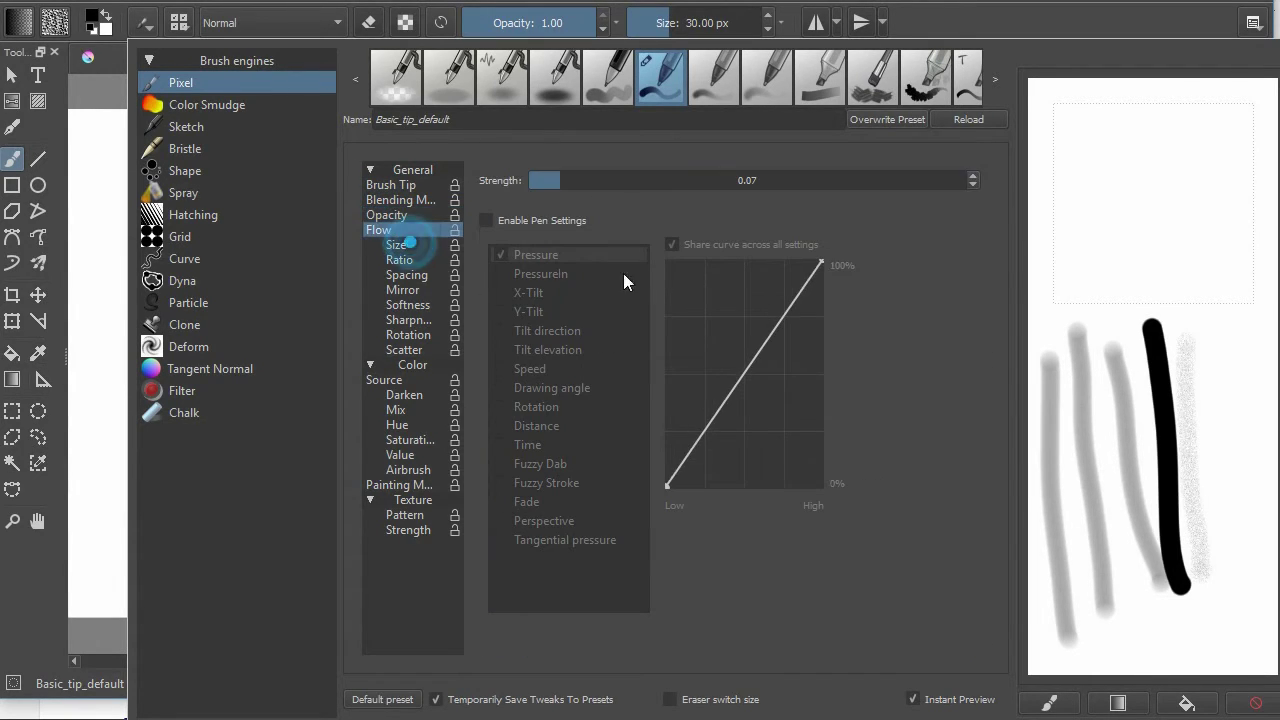
{"action": "left_click", "coordinate": [402, 188]}
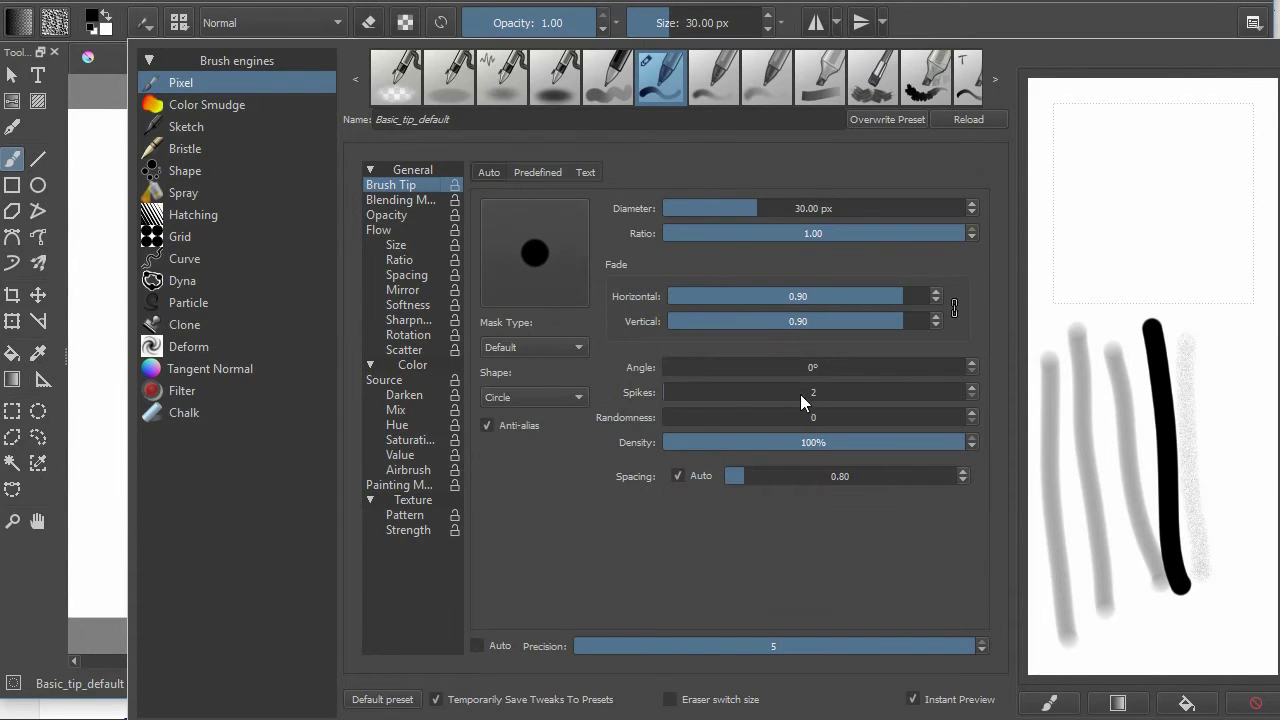
{"action": "left_click_drag", "start_coordinate": [1212, 330], "coordinate": [1232, 586]}
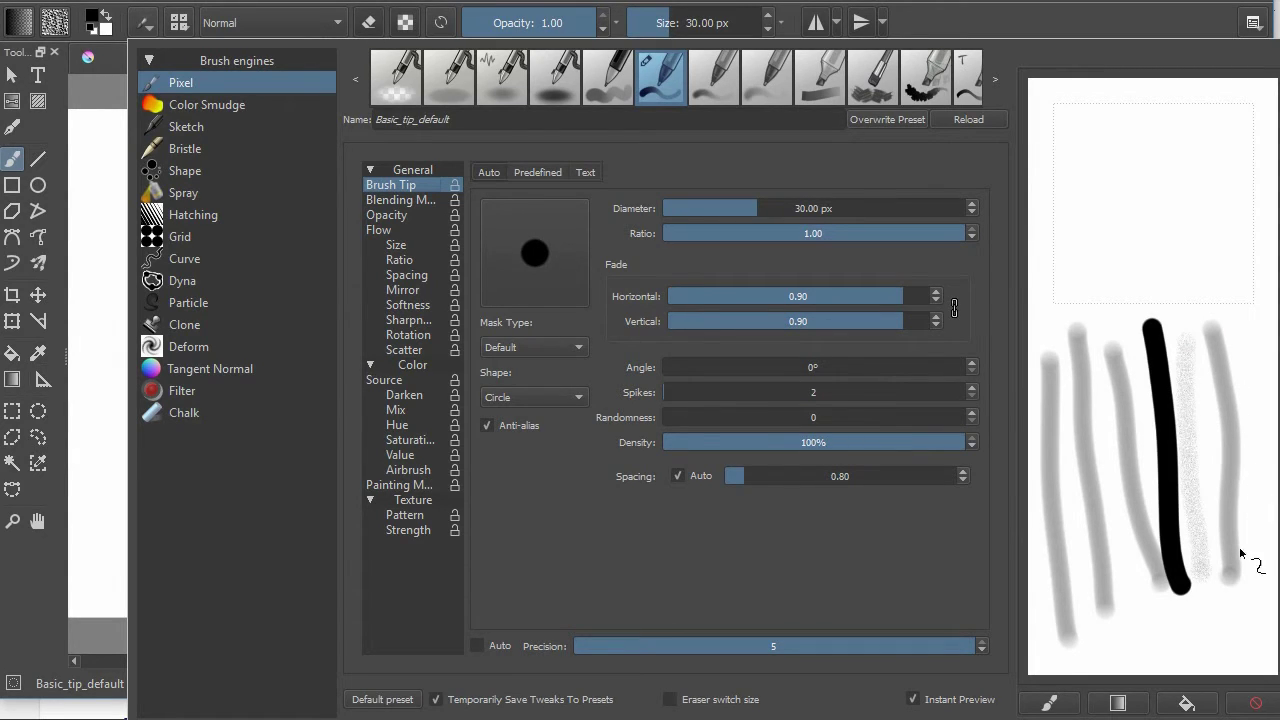
{"action": "left_click", "coordinate": [1256, 703]}
{"action": "left_click_drag", "start_coordinate": [1057, 334], "coordinate": [1058, 575]}
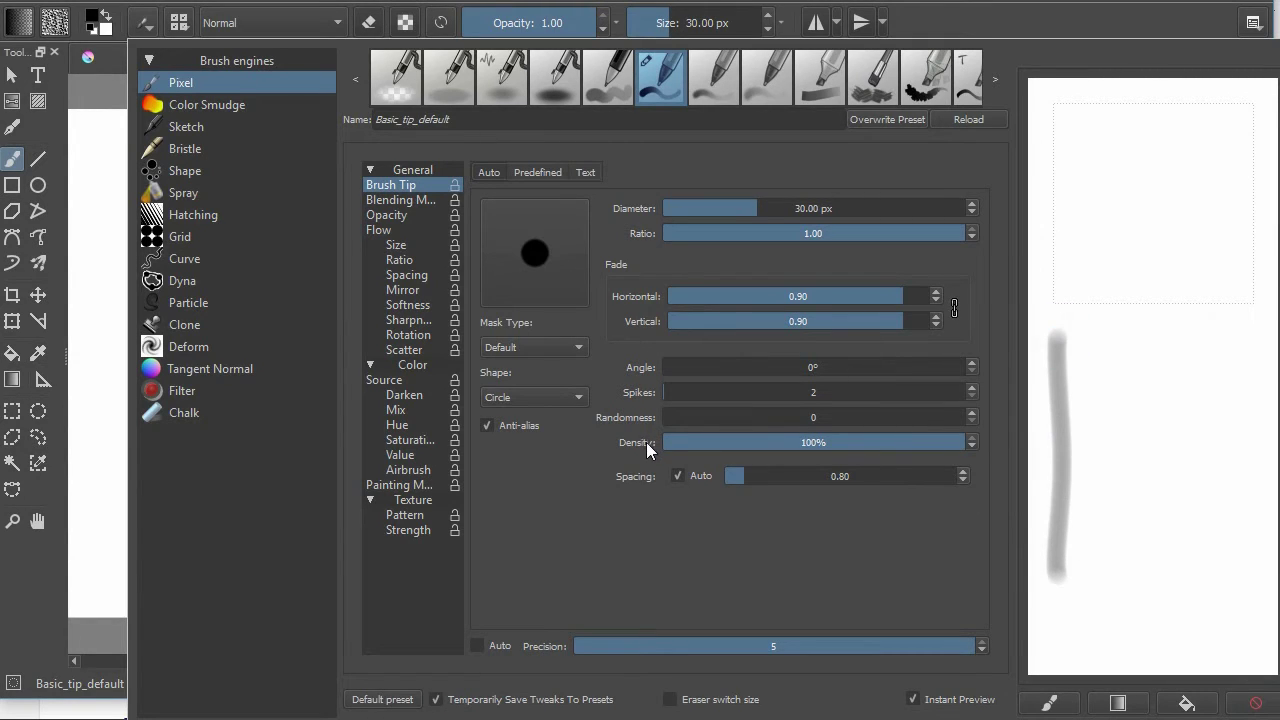
Lower brush tip density to about half, then 20%, painting a speckled test stroke each time.
{"action": "left_click_drag", "start_coordinate": [961, 441], "coordinate": [783, 452]}
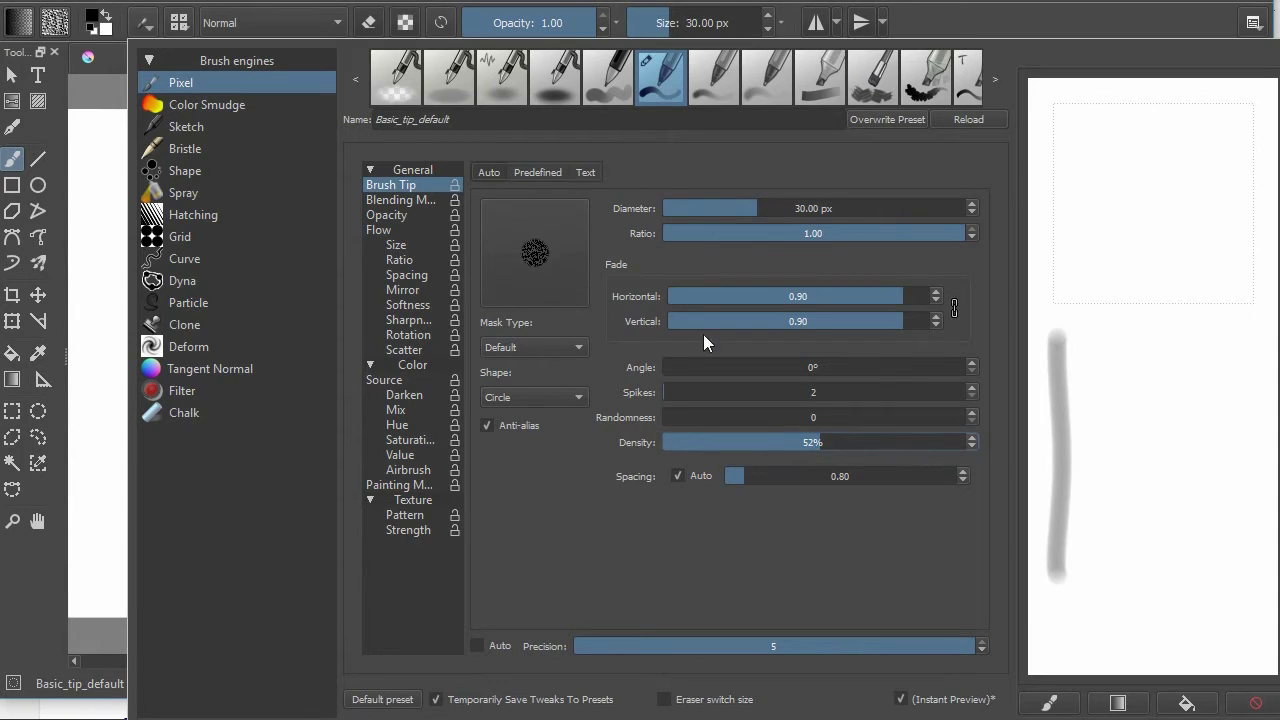
{"action": "left_click_drag", "start_coordinate": [1121, 322], "coordinate": [1121, 588]}
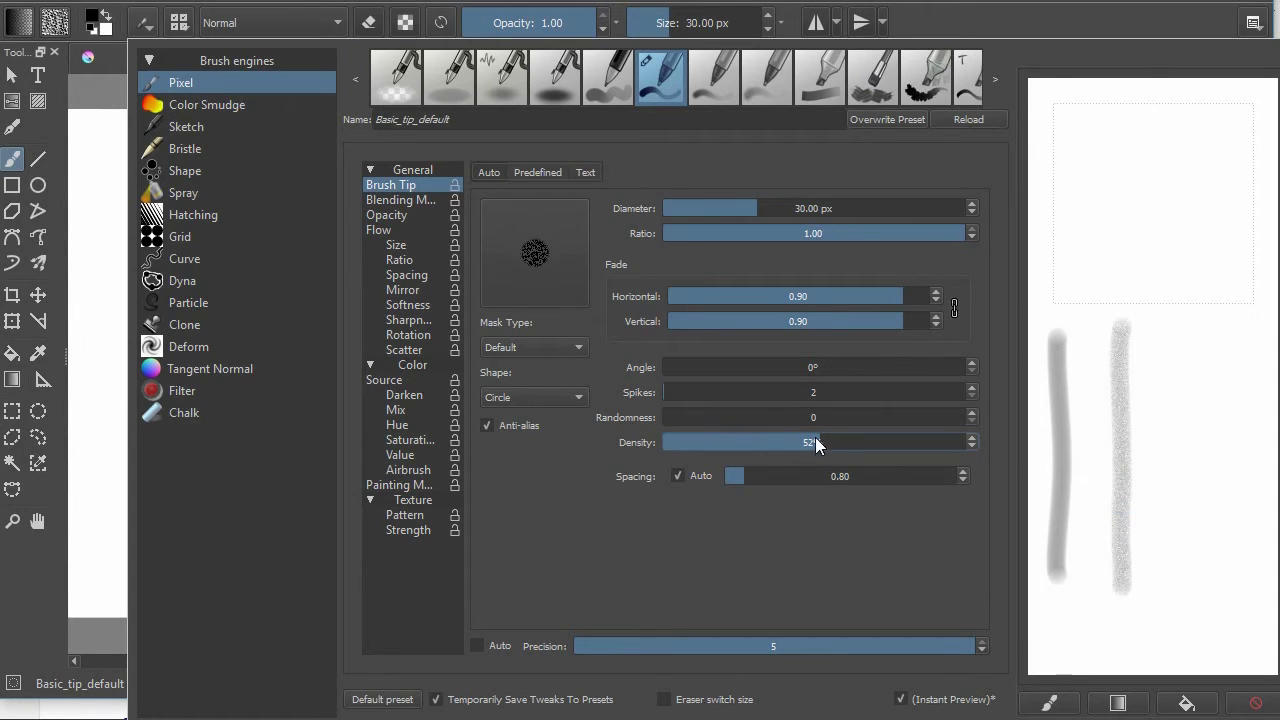
{"action": "left_click_drag", "start_coordinate": [816, 442], "coordinate": [724, 444]}
{"action": "left_click_drag", "start_coordinate": [1190, 335], "coordinate": [1185, 598]}
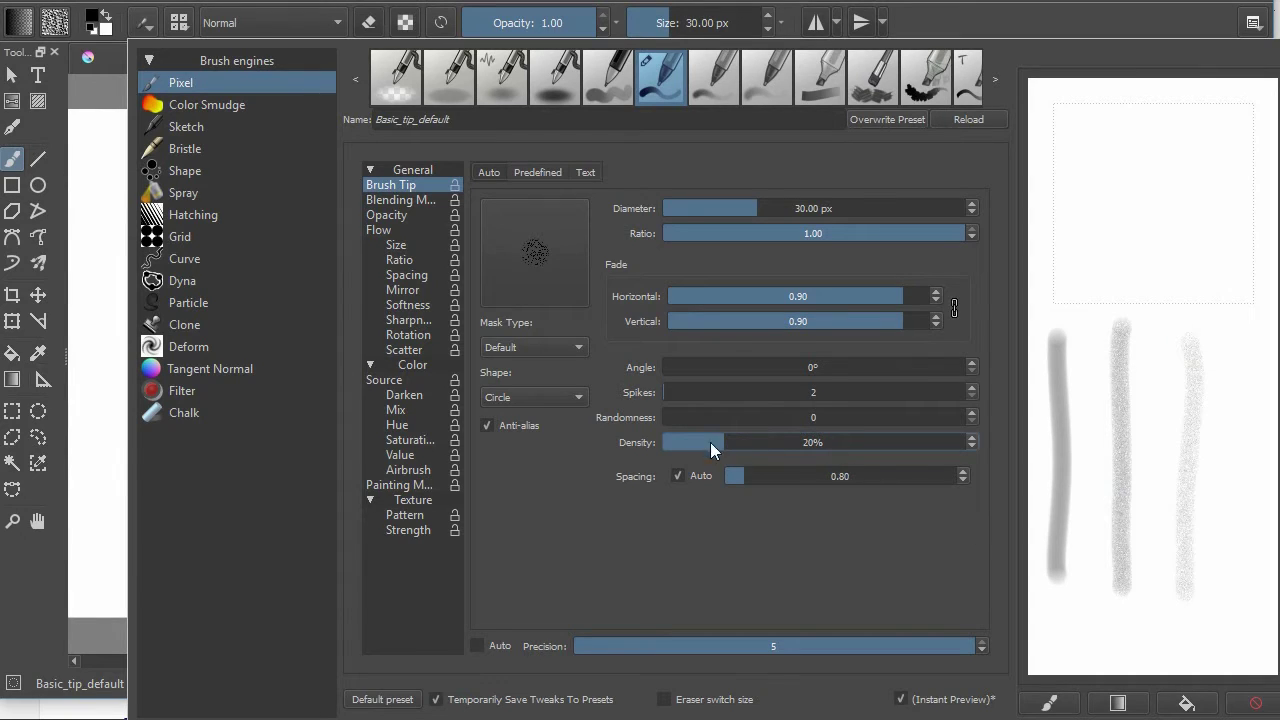
Raise tip randomness up to 63 and drop density to about 11%, testing each change.
{"action": "left_click_drag", "start_coordinate": [667, 414], "coordinate": [752, 415]}
{"action": "left_click_drag", "start_coordinate": [1218, 332], "coordinate": [1205, 547]}
{"action": "left_click_drag", "start_coordinate": [767, 417], "coordinate": [852, 418]}
{"action": "left_click_drag", "start_coordinate": [1151, 345], "coordinate": [1148, 565]}
{"action": "left_click_drag", "start_coordinate": [721, 439], "coordinate": [701, 440]}
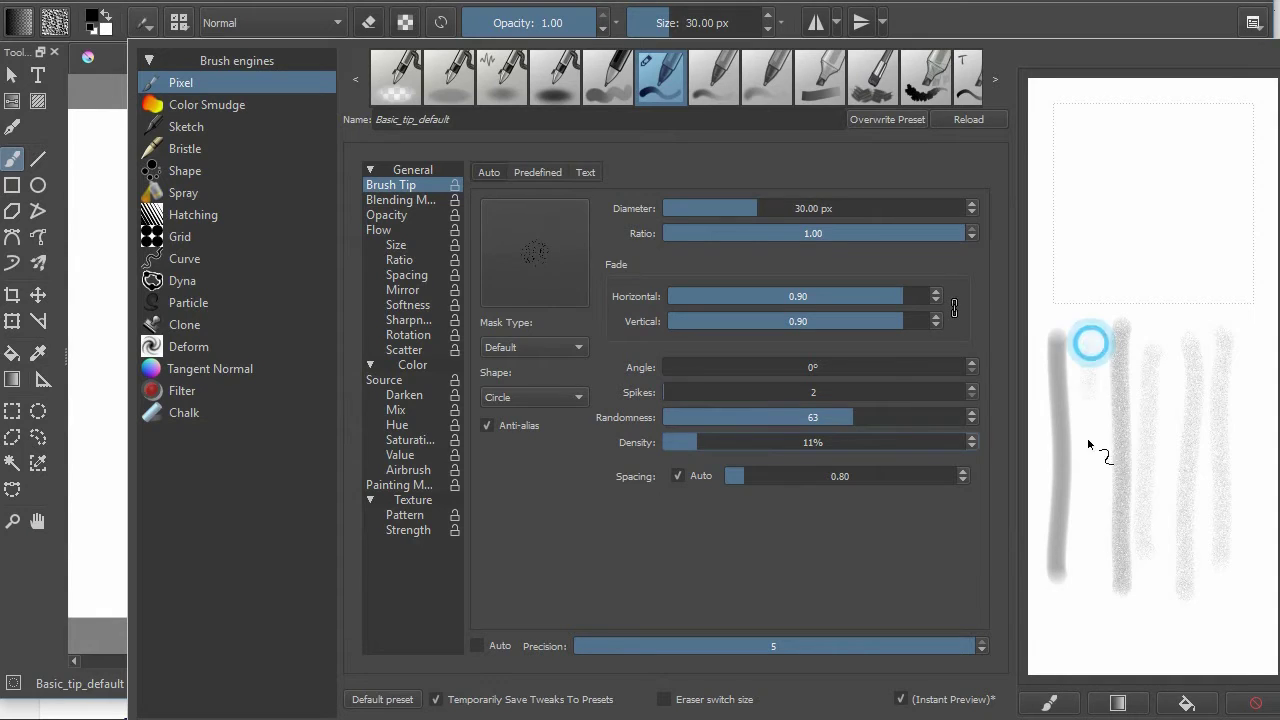
{"action": "left_click_drag", "start_coordinate": [1089, 343], "coordinate": [1090, 575]}
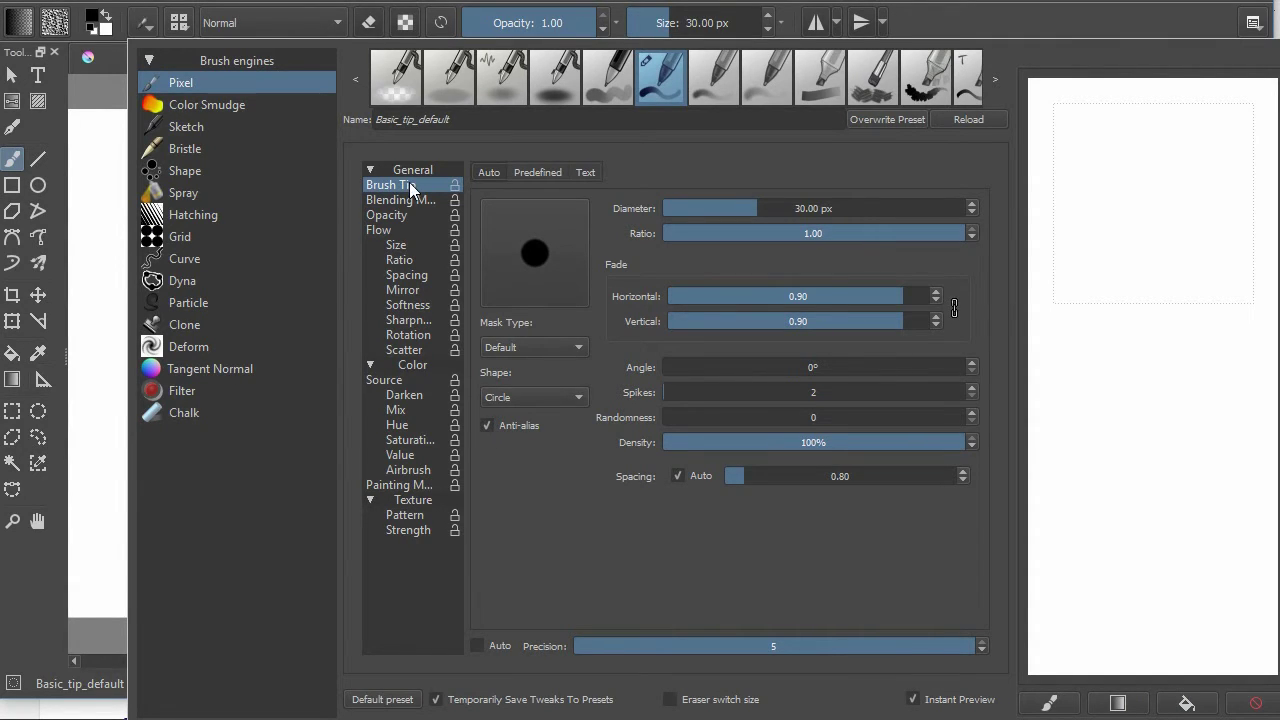
Enable Sharpness on the Basic_tip_default brush and paint test strokes on the scratchpad.
{"action": "left_click", "coordinate": [412, 320]}
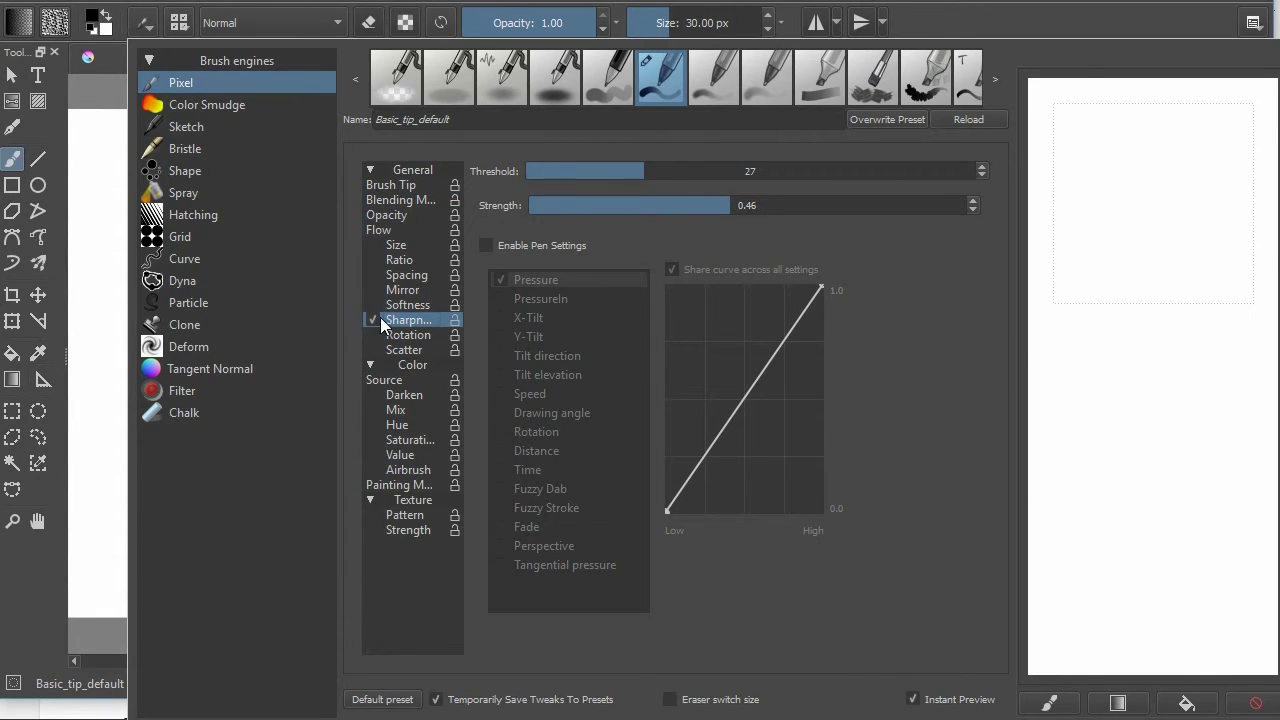
{"action": "left_click_drag", "start_coordinate": [1095, 318], "coordinate": [1065, 628]}
{"action": "left_click", "coordinate": [373, 318]}
{"action": "left_click_drag", "start_coordinate": [1184, 316], "coordinate": [1152, 590]}
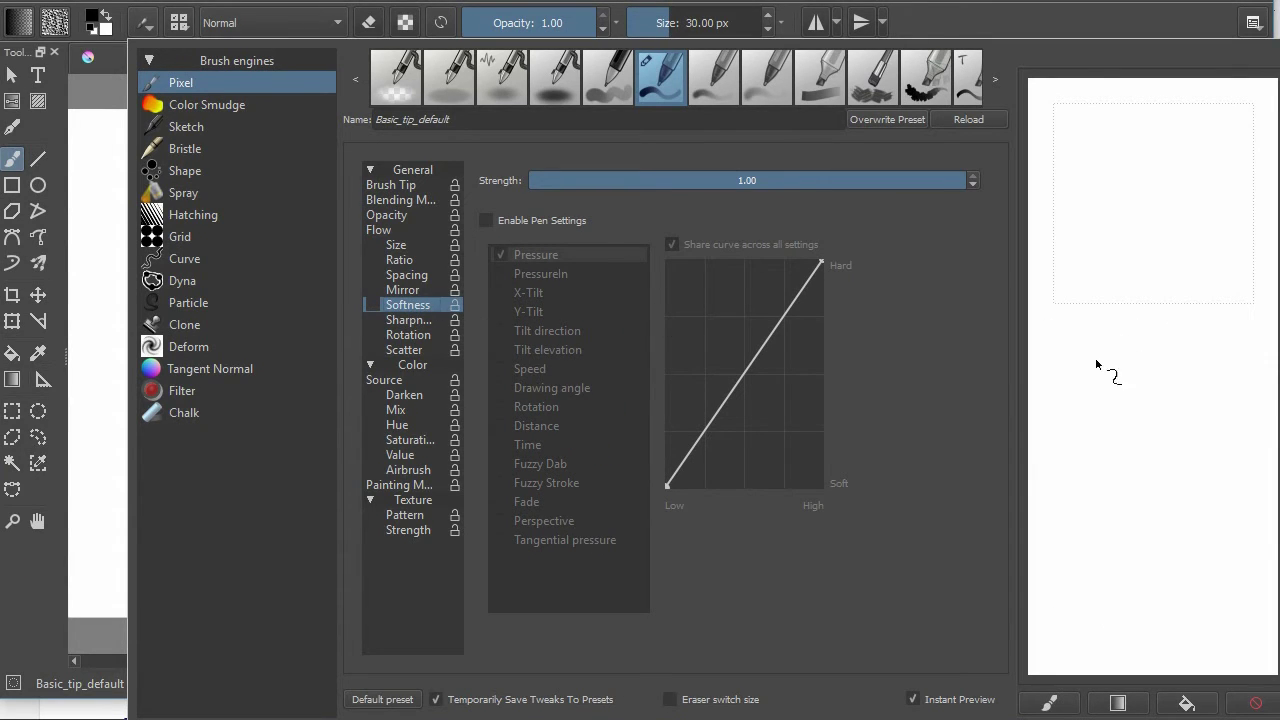
{"action": "mouse_move", "coordinate": [1113, 324]}
{"action": "left_mouse_down"}
{"action": "mouse_move", "coordinate": [1080, 596]}
{"action": "mouse_move", "coordinate": [1062, 615]}
{"action": "left_mouse_up"}
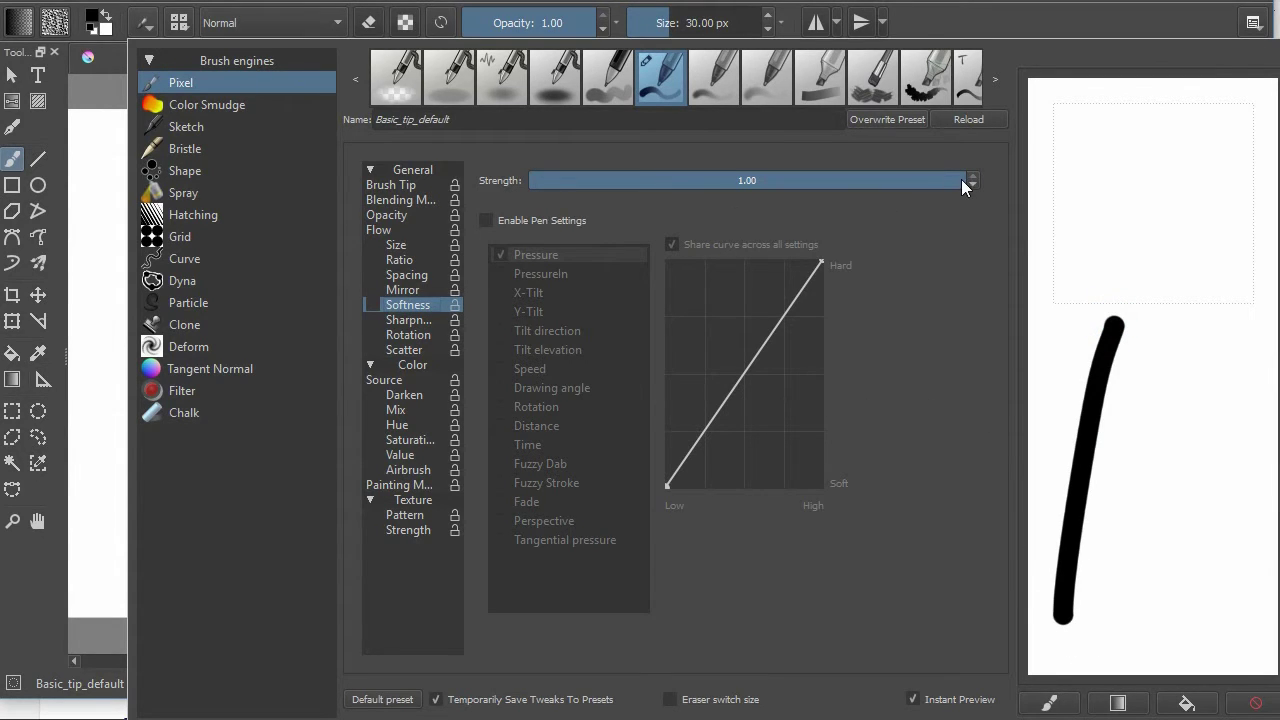
Enable Softness, lower its strength to 0.19 and test it, then reload the saved preset.
{"action": "left_click_drag", "start_coordinate": [961, 180], "coordinate": [910, 182]}
{"action": "left_click", "coordinate": [372, 305]}
{"action": "left_click_drag", "start_coordinate": [1213, 330], "coordinate": [1140, 665]}
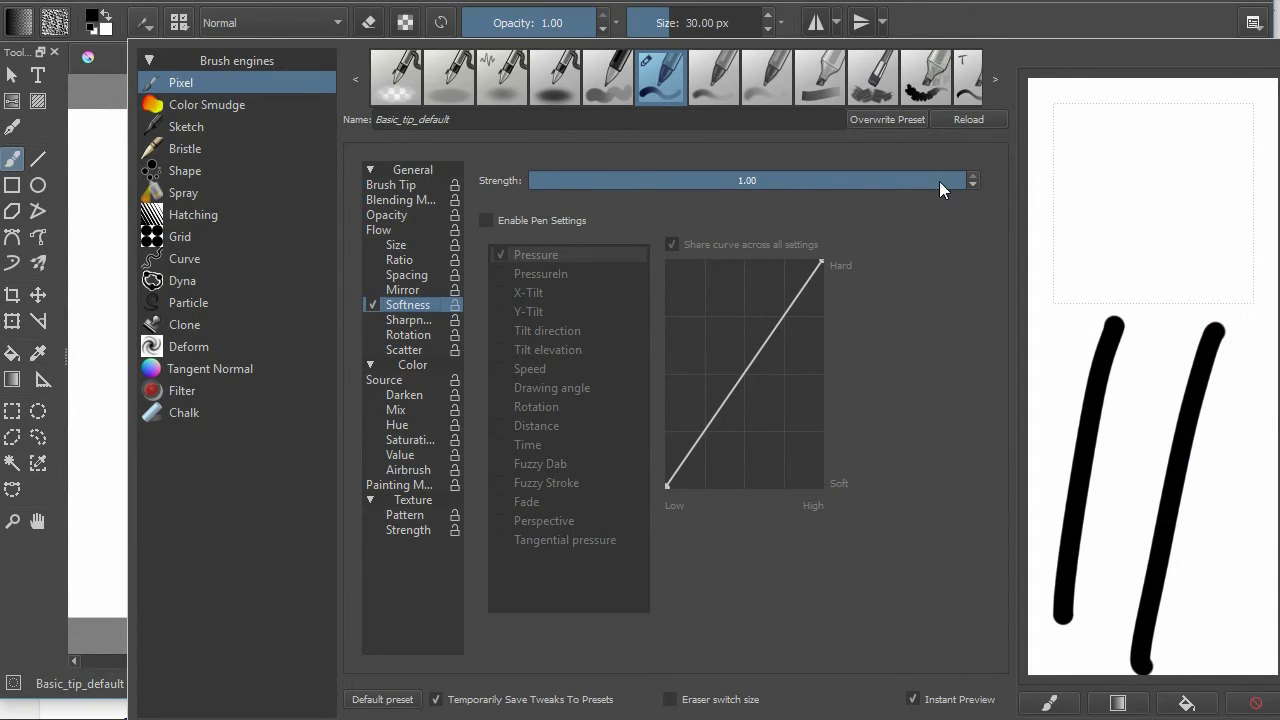
{"action": "left_click_drag", "start_coordinate": [937, 182], "coordinate": [578, 191]}
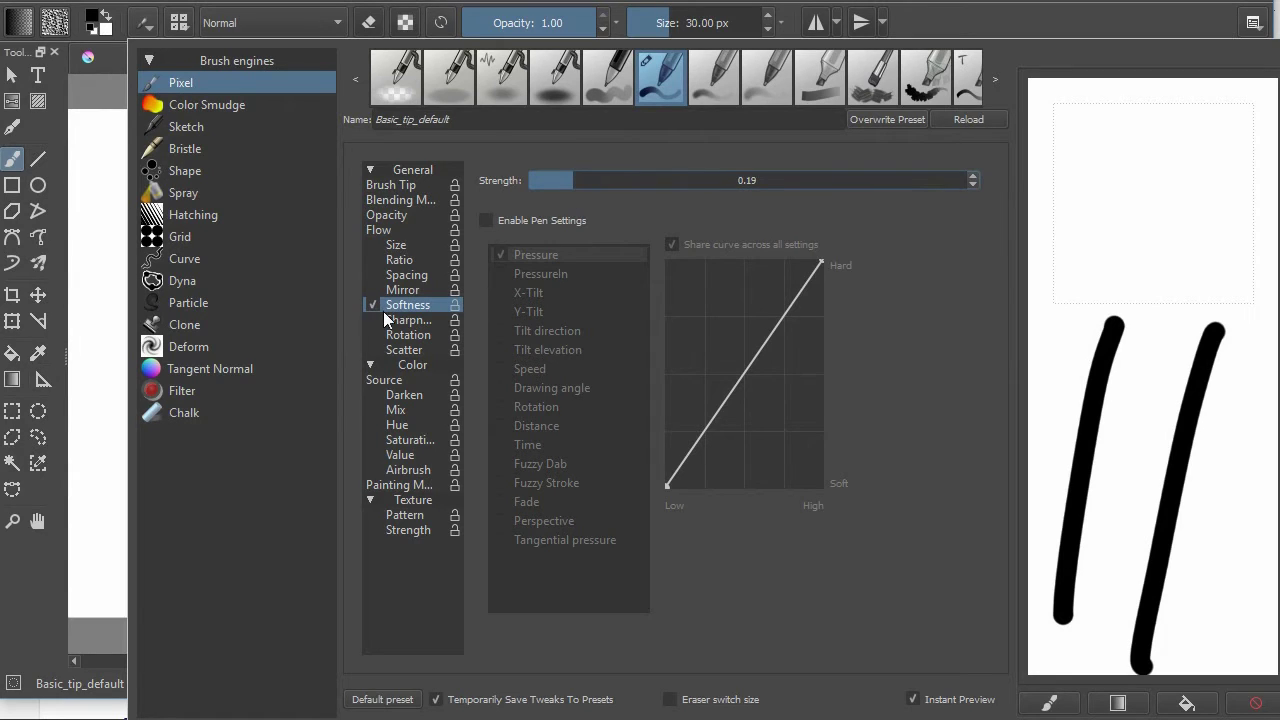
{"action": "left_click_drag", "start_coordinate": [1165, 328], "coordinate": [1118, 628]}
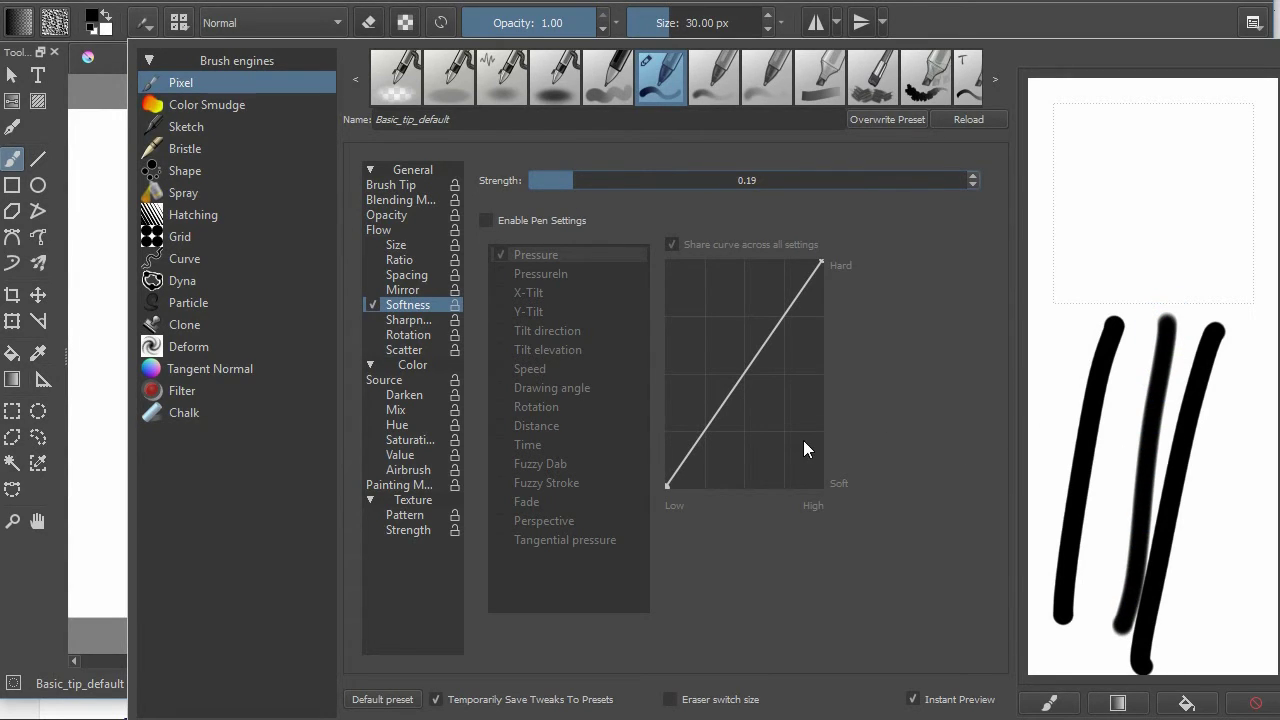
{"action": "left_click", "coordinate": [665, 92]}
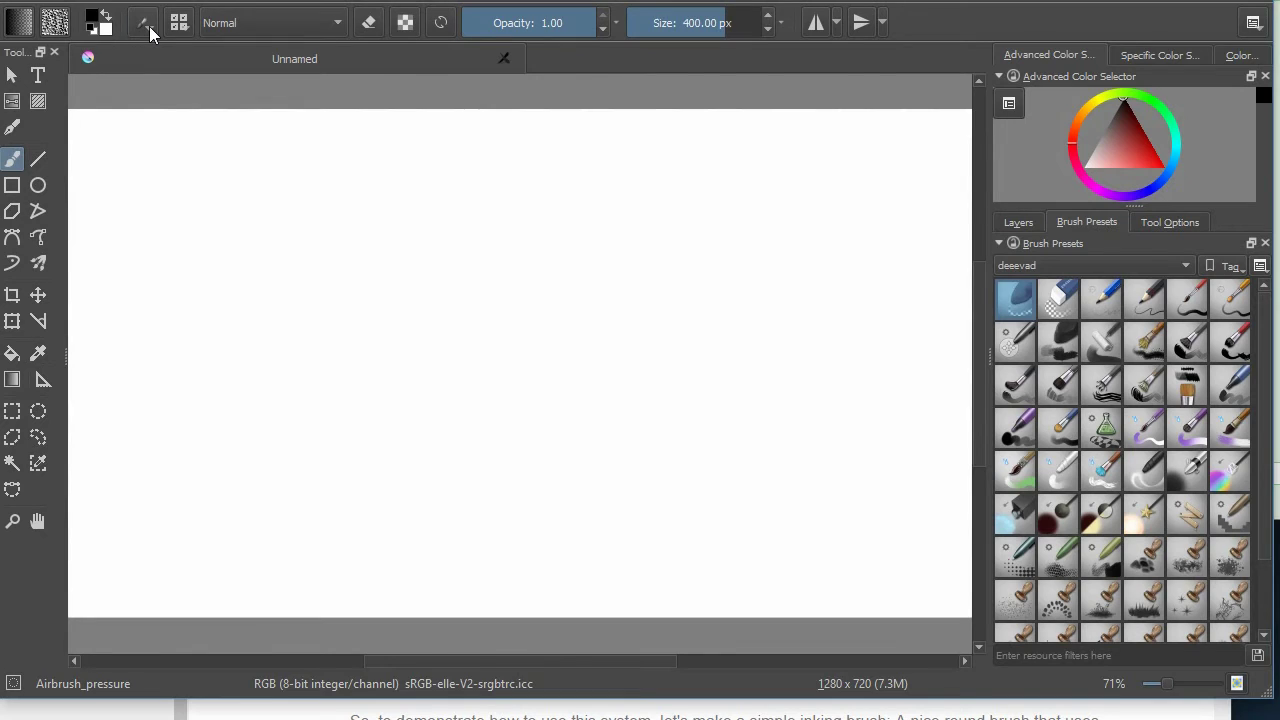
Reset the brush editor to Default settings and save it as a new preset named 'A_new'.
{"action": "left_click", "coordinate": [149, 26]}
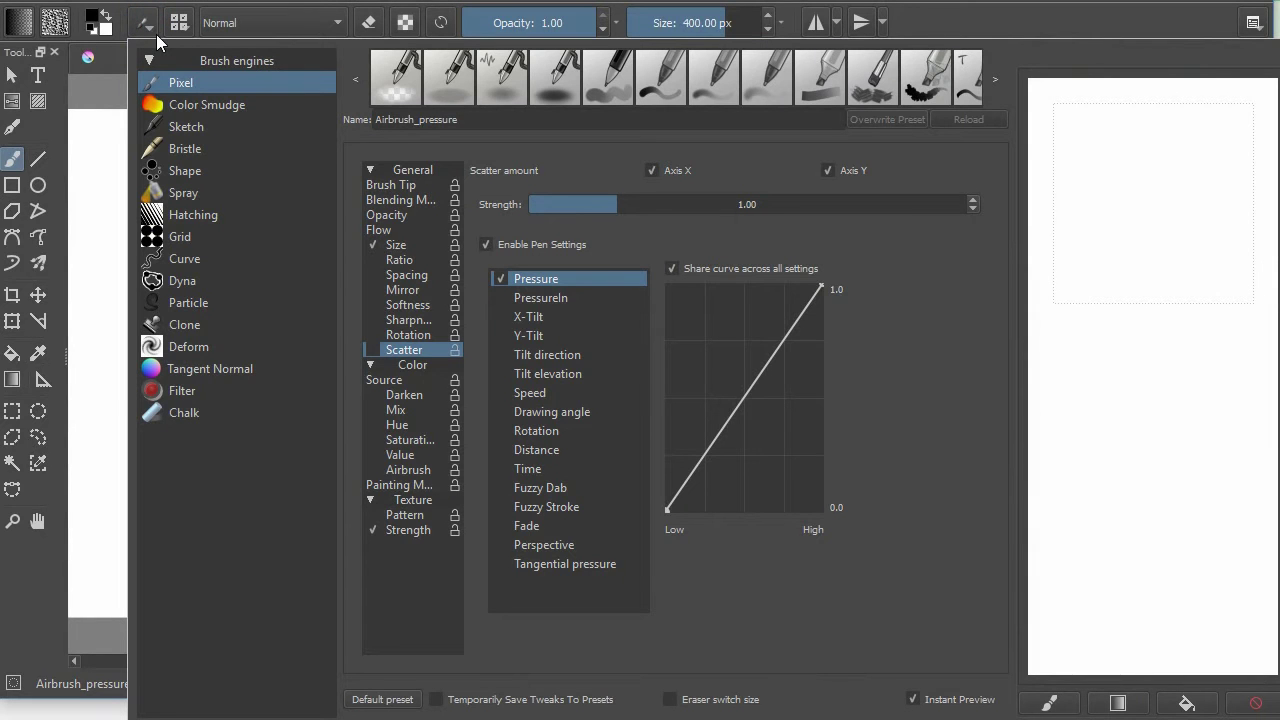
{"action": "left_click", "coordinate": [372, 697]}
{"action": "left_click", "coordinate": [383, 699]}
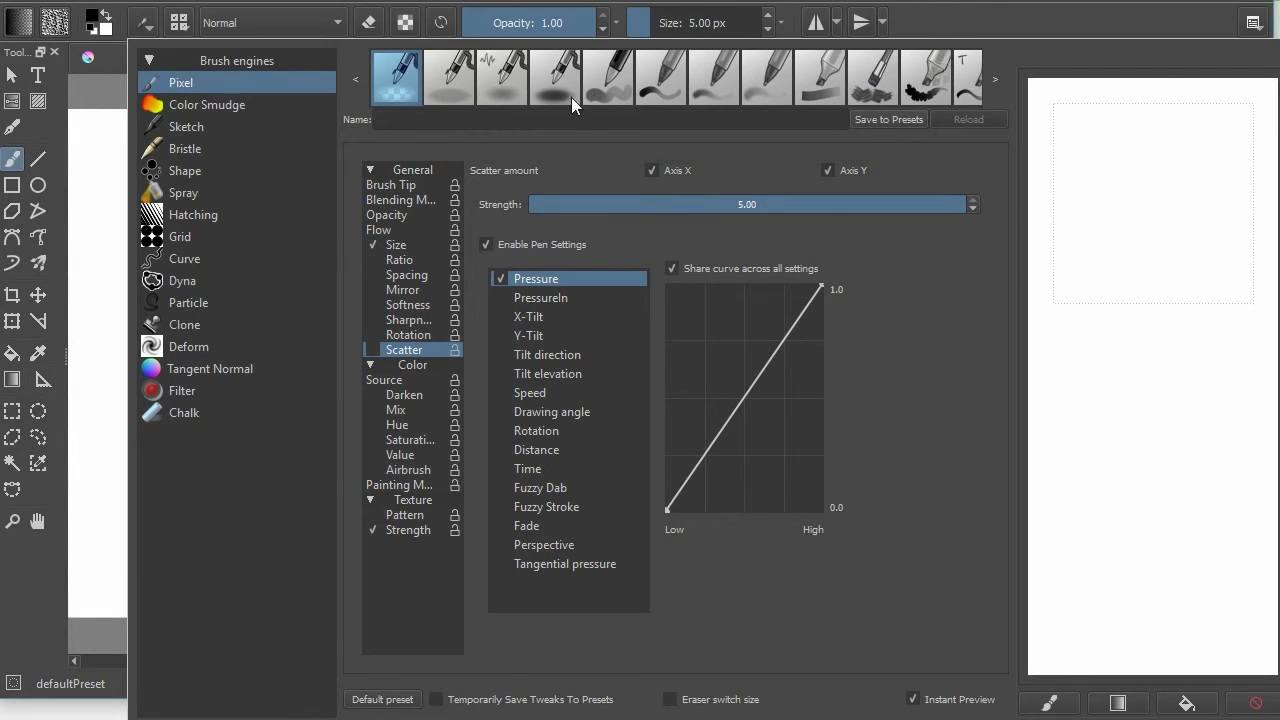
{"action": "left_click", "coordinate": [432, 119]}
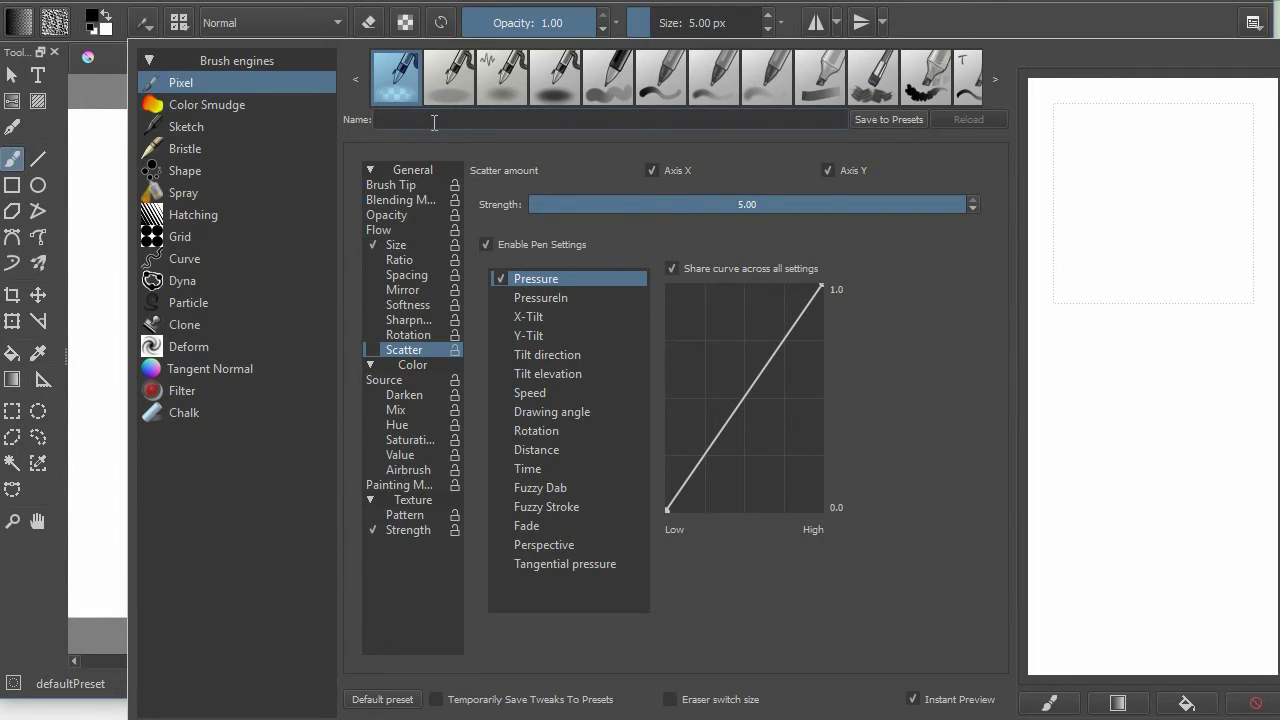
{"action": "type", "text": "A_new"}
{"action": "left_click", "coordinate": [868, 118]}
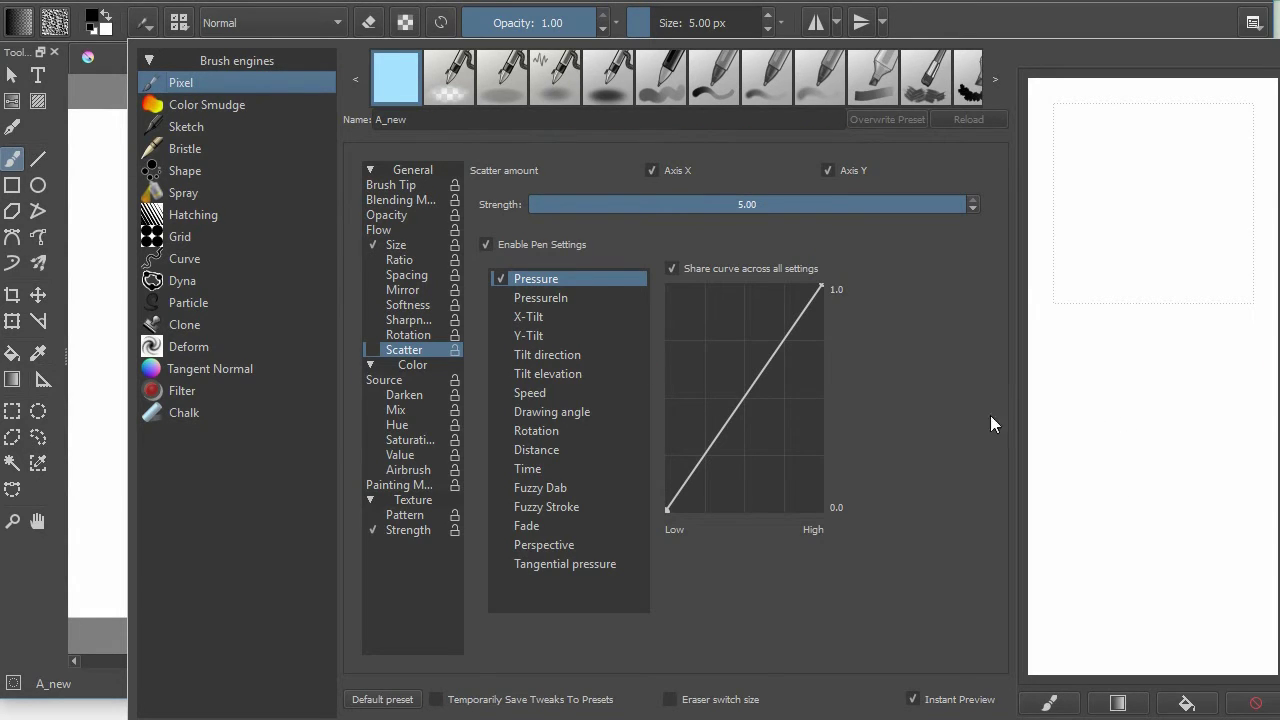
Paint zigzag and S-shaped test strokes with A_new, clearing the scratchpad after each, and show its Brush Tip page.
{"action": "mouse_move", "coordinate": [1076, 383]}
{"action": "left_mouse_down"}
{"action": "mouse_move", "coordinate": [1134, 356]}
{"action": "mouse_move", "coordinate": [1132, 452]}
{"action": "mouse_move", "coordinate": [1152, 558]}
{"action": "mouse_move", "coordinate": [1187, 428]}
{"action": "mouse_move", "coordinate": [1160, 455]}
{"action": "mouse_move", "coordinate": [1200, 470]}
{"action": "mouse_move", "coordinate": [1163, 341]}
{"action": "mouse_move", "coordinate": [1100, 400]}
{"action": "mouse_move", "coordinate": [1212, 360]}
{"action": "mouse_move", "coordinate": [1218, 495]}
{"action": "mouse_move", "coordinate": [1251, 594]}
{"action": "left_mouse_up"}
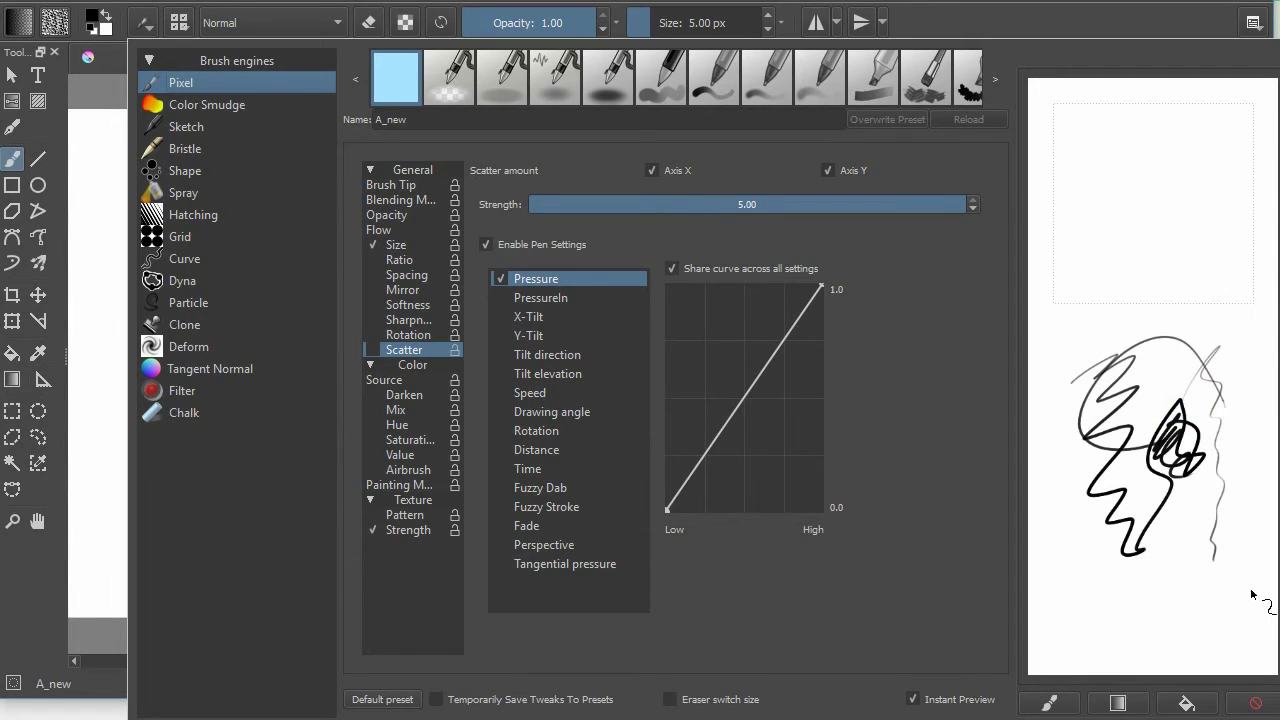
{"action": "left_click", "coordinate": [1257, 705]}
{"action": "mouse_move", "coordinate": [1076, 548]}
{"action": "left_mouse_down"}
{"action": "mouse_move", "coordinate": [1071, 537]}
{"action": "mouse_move", "coordinate": [1130, 577]}
{"action": "left_mouse_up"}
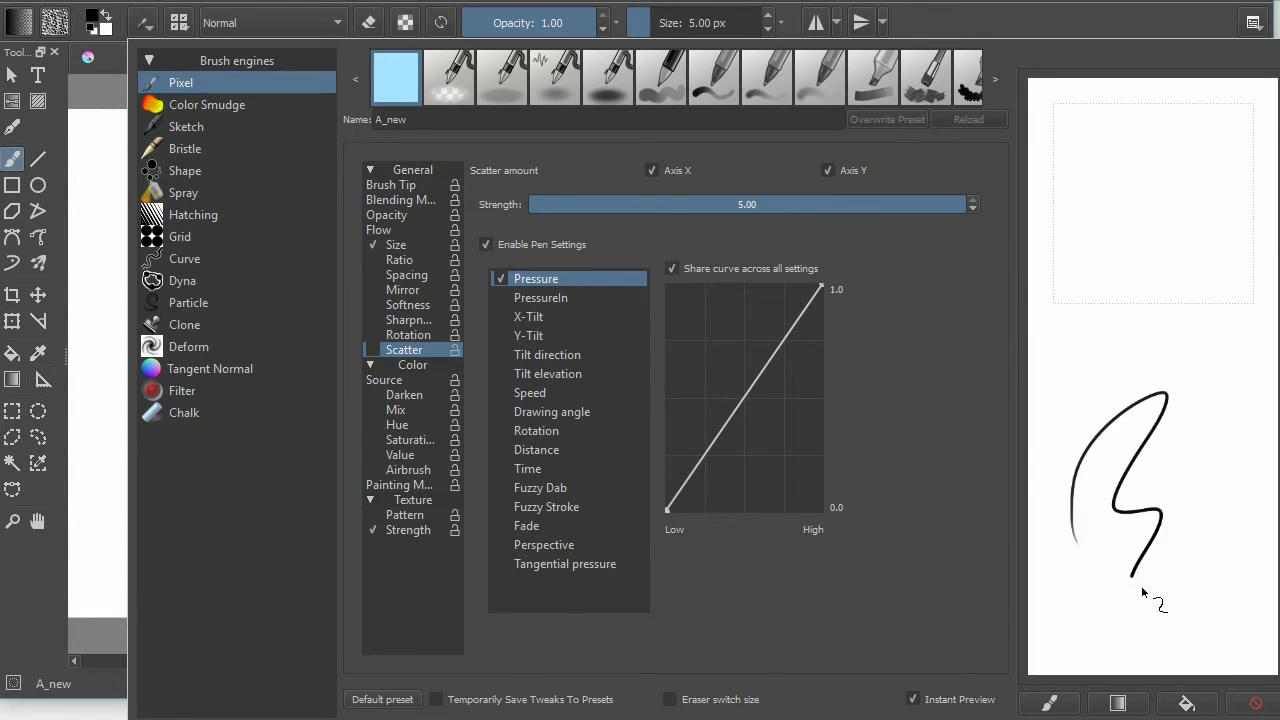
{"action": "left_click", "coordinate": [1257, 705]}
{"action": "left_click", "coordinate": [391, 184]}
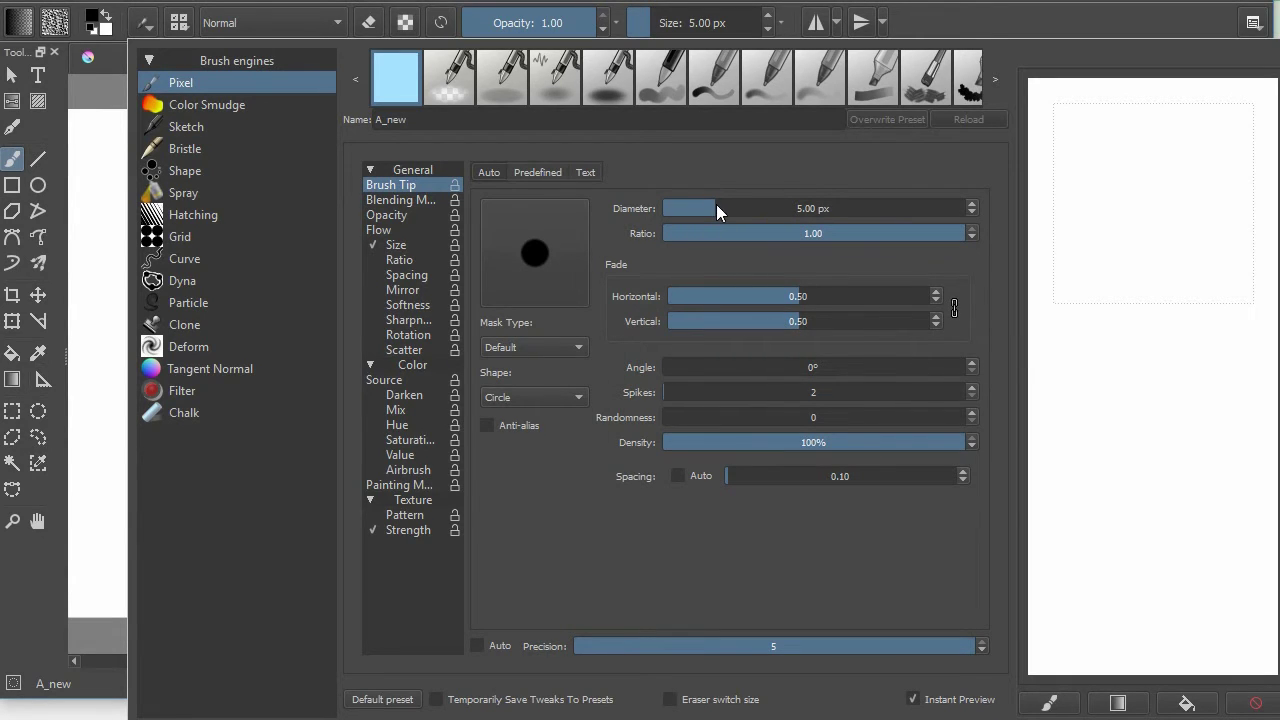
Turn off pen pressure for A_new's Opacity, keep strength at 1.00, and test a zigzag stroke.
{"action": "mouse_move", "coordinate": [1133, 399]}
{"action": "left_mouse_down"}
{"action": "mouse_move", "coordinate": [1146, 412]}
{"action": "mouse_move", "coordinate": [1161, 393]}
{"action": "mouse_move", "coordinate": [1186, 464]}
{"action": "mouse_move", "coordinate": [1198, 560]}
{"action": "mouse_move", "coordinate": [1188, 624]}
{"action": "mouse_move", "coordinate": [1108, 595]}
{"action": "mouse_move", "coordinate": [1083, 512]}
{"action": "mouse_move", "coordinate": [1083, 466]}
{"action": "mouse_move", "coordinate": [1134, 442]}
{"action": "mouse_move", "coordinate": [1128, 548]}
{"action": "left_mouse_up"}
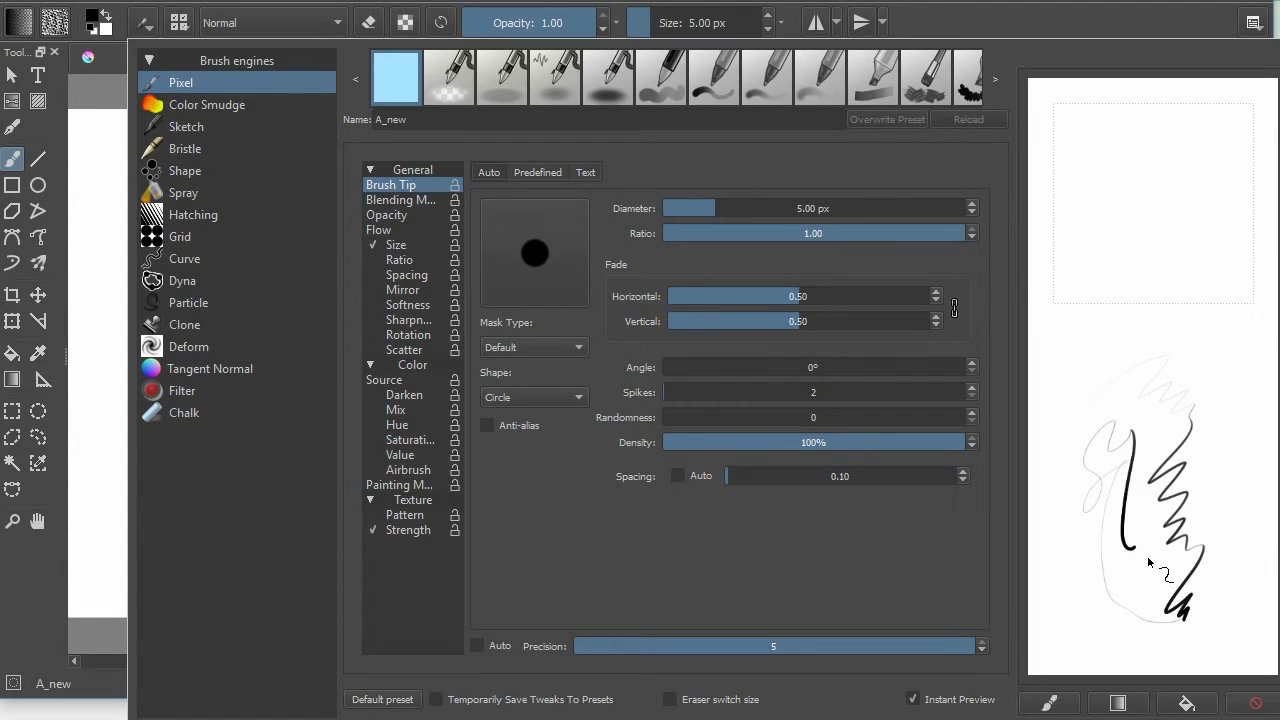
{"action": "left_click", "coordinate": [402, 216]}
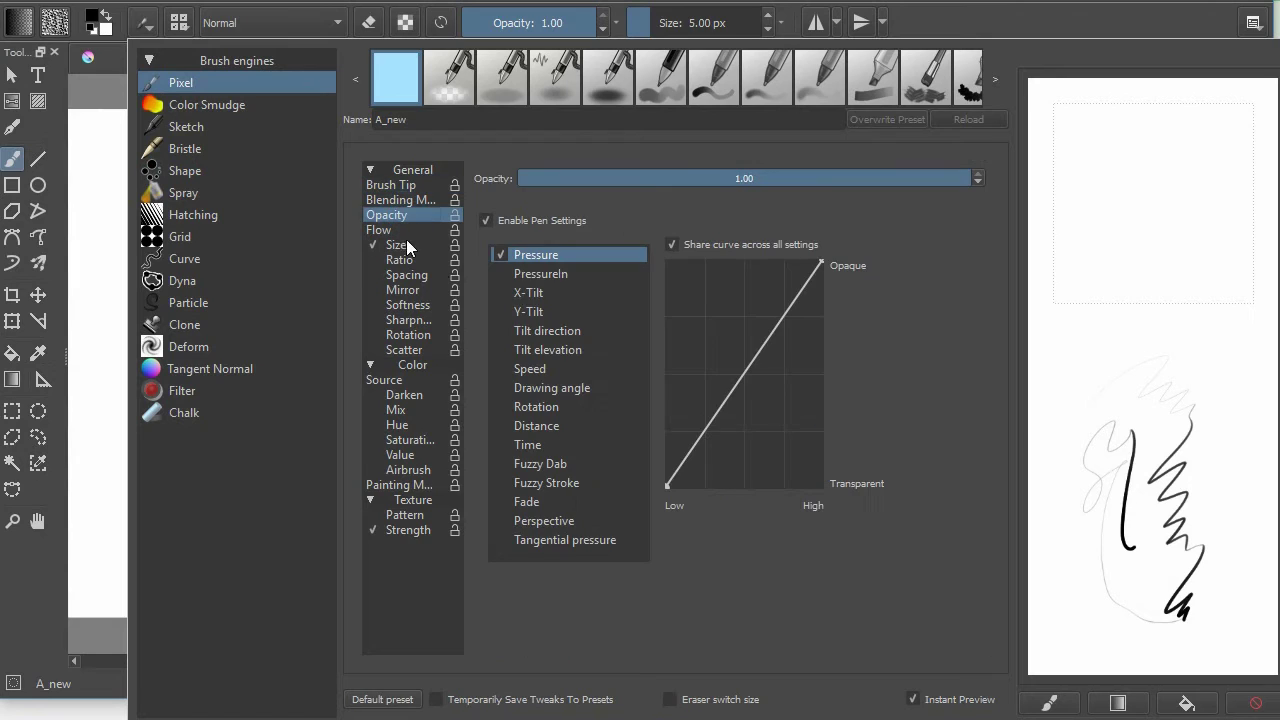
{"action": "left_click", "coordinate": [486, 220]}
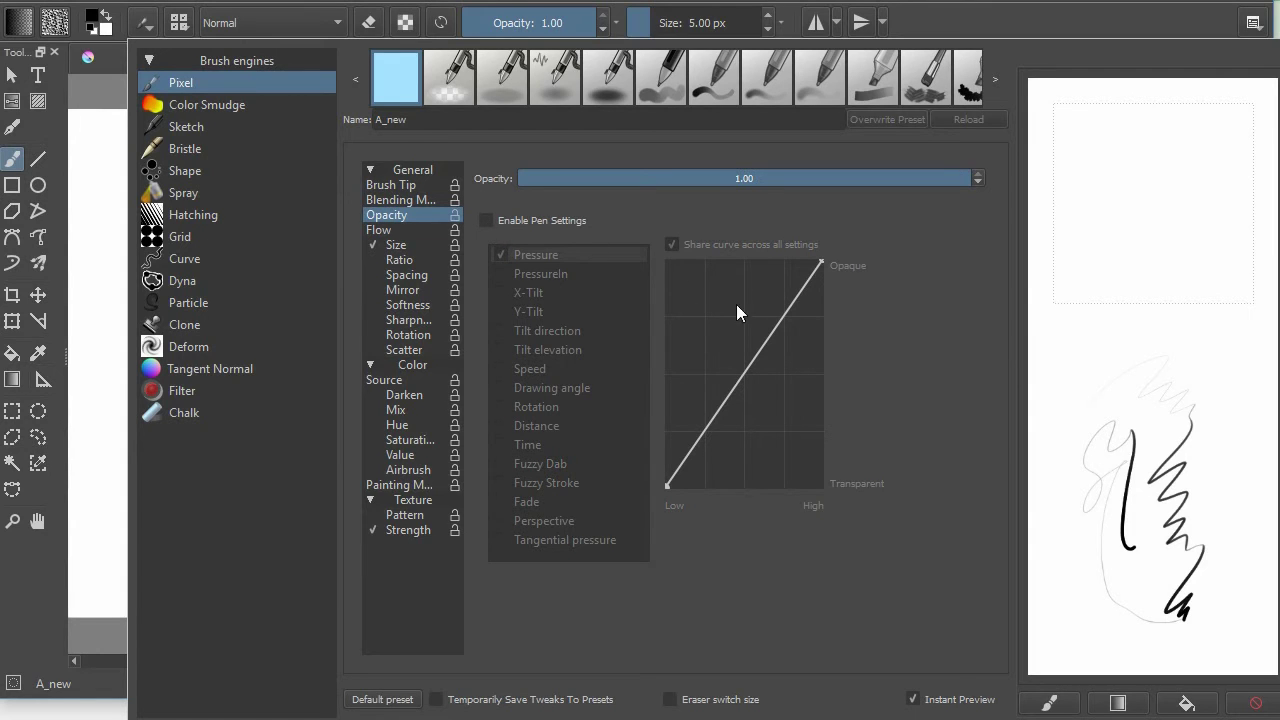
{"action": "mouse_move", "coordinate": [1074, 324]}
{"action": "left_mouse_down"}
{"action": "mouse_move", "coordinate": [1094, 365]}
{"action": "mouse_move", "coordinate": [1116, 350]}
{"action": "mouse_move", "coordinate": [1081, 410]}
{"action": "mouse_move", "coordinate": [1073, 485]}
{"action": "mouse_move", "coordinate": [1177, 331]}
{"action": "mouse_move", "coordinate": [1225, 349]}
{"action": "mouse_move", "coordinate": [1235, 392]}
{"action": "mouse_move", "coordinate": [1222, 440]}
{"action": "mouse_move", "coordinate": [1246, 550]}
{"action": "mouse_move", "coordinate": [1224, 594]}
{"action": "mouse_move", "coordinate": [1220, 521]}
{"action": "mouse_move", "coordinate": [1198, 509]}
{"action": "mouse_move", "coordinate": [1166, 531]}
{"action": "left_mouse_up"}
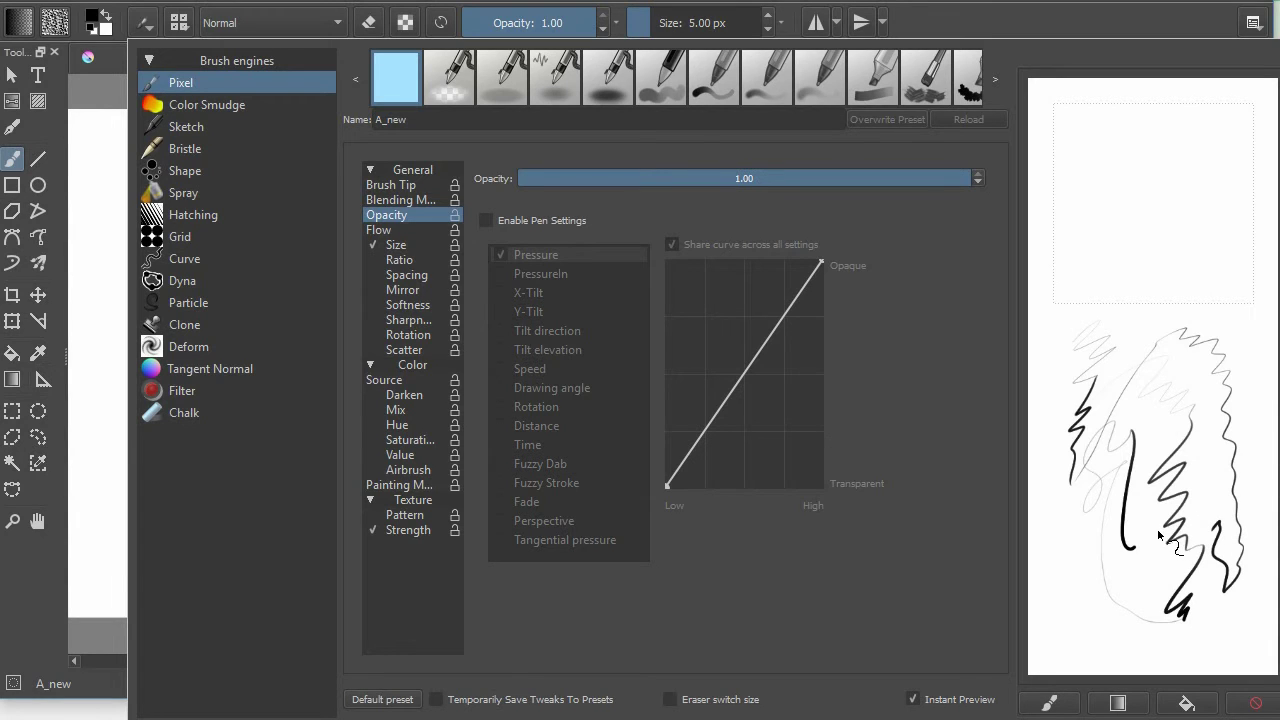
{"action": "left_click", "coordinate": [698, 178]}
{"action": "left_click", "coordinate": [380, 230]}
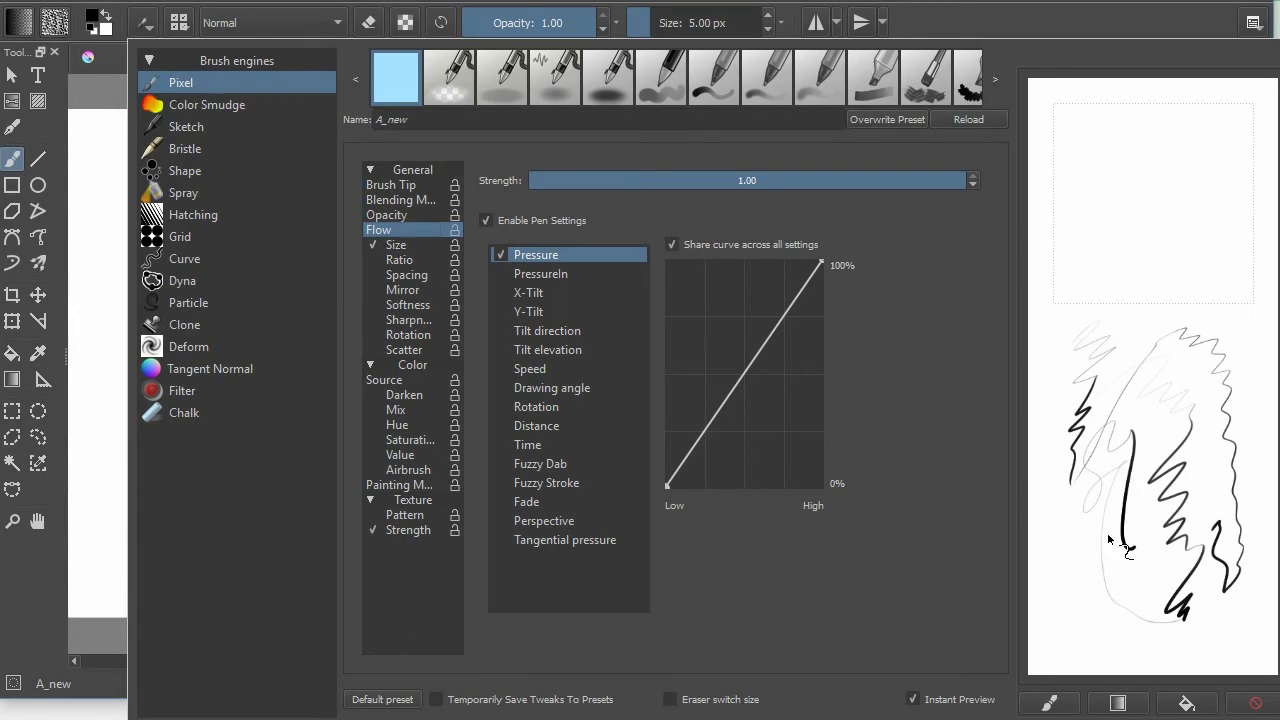
Disable pen pressure on the Flow page and paint wavy, looping test strokes.
{"action": "left_click", "coordinate": [486, 220]}
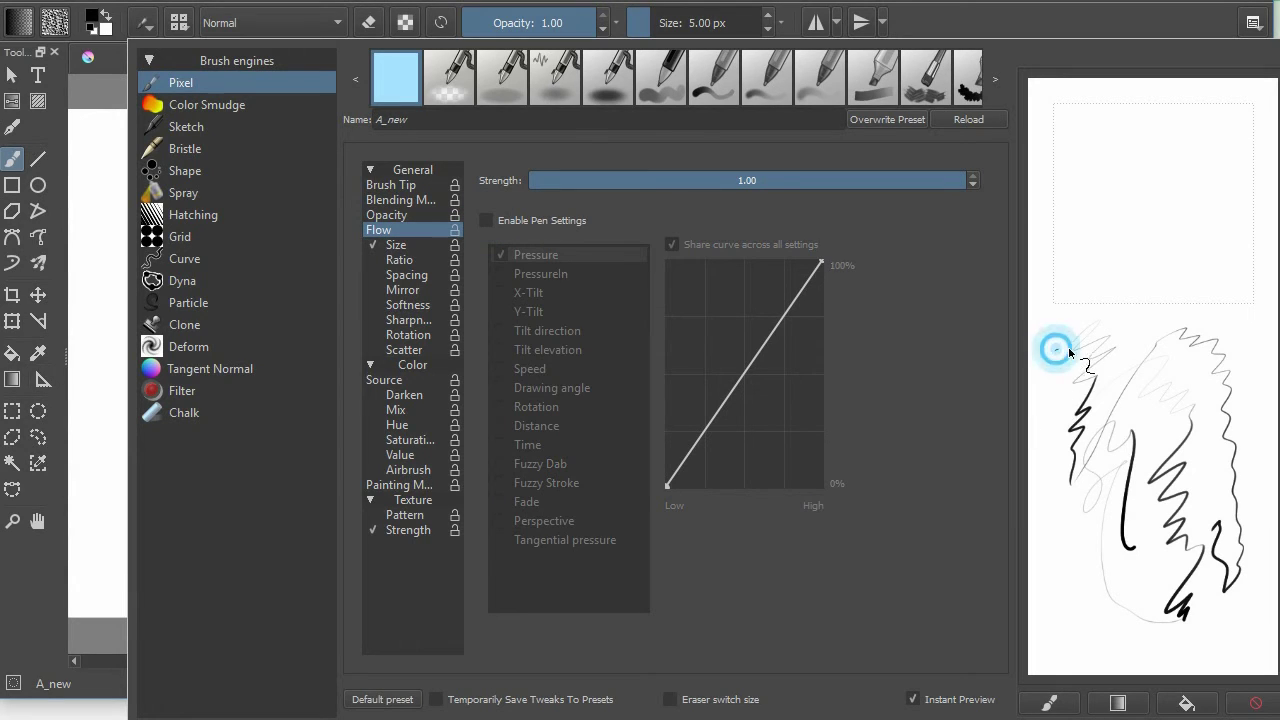
{"action": "mouse_move", "coordinate": [1071, 357]}
{"action": "left_mouse_down"}
{"action": "mouse_move", "coordinate": [1054, 390]}
{"action": "mouse_move", "coordinate": [1060, 540]}
{"action": "mouse_move", "coordinate": [1081, 593]}
{"action": "mouse_move", "coordinate": [1113, 620]}
{"action": "mouse_move", "coordinate": [1118, 525]}
{"action": "mouse_move", "coordinate": [1135, 493]}
{"action": "mouse_move", "coordinate": [1133, 378]}
{"action": "mouse_move", "coordinate": [1144, 343]}
{"action": "mouse_move", "coordinate": [1199, 340]}
{"action": "mouse_move", "coordinate": [1153, 458]}
{"action": "mouse_move", "coordinate": [1104, 363]}
{"action": "mouse_move", "coordinate": [1098, 485]}
{"action": "left_mouse_up"}
{"action": "mouse_move", "coordinate": [1110, 390]}
{"action": "left_mouse_down"}
{"action": "mouse_move", "coordinate": [1108, 516]}
{"action": "mouse_move", "coordinate": [1081, 512]}
{"action": "mouse_move", "coordinate": [1094, 601]}
{"action": "mouse_move", "coordinate": [1124, 487]}
{"action": "mouse_move", "coordinate": [1108, 583]}
{"action": "mouse_move", "coordinate": [1162, 542]}
{"action": "mouse_move", "coordinate": [1165, 607]}
{"action": "left_mouse_up"}
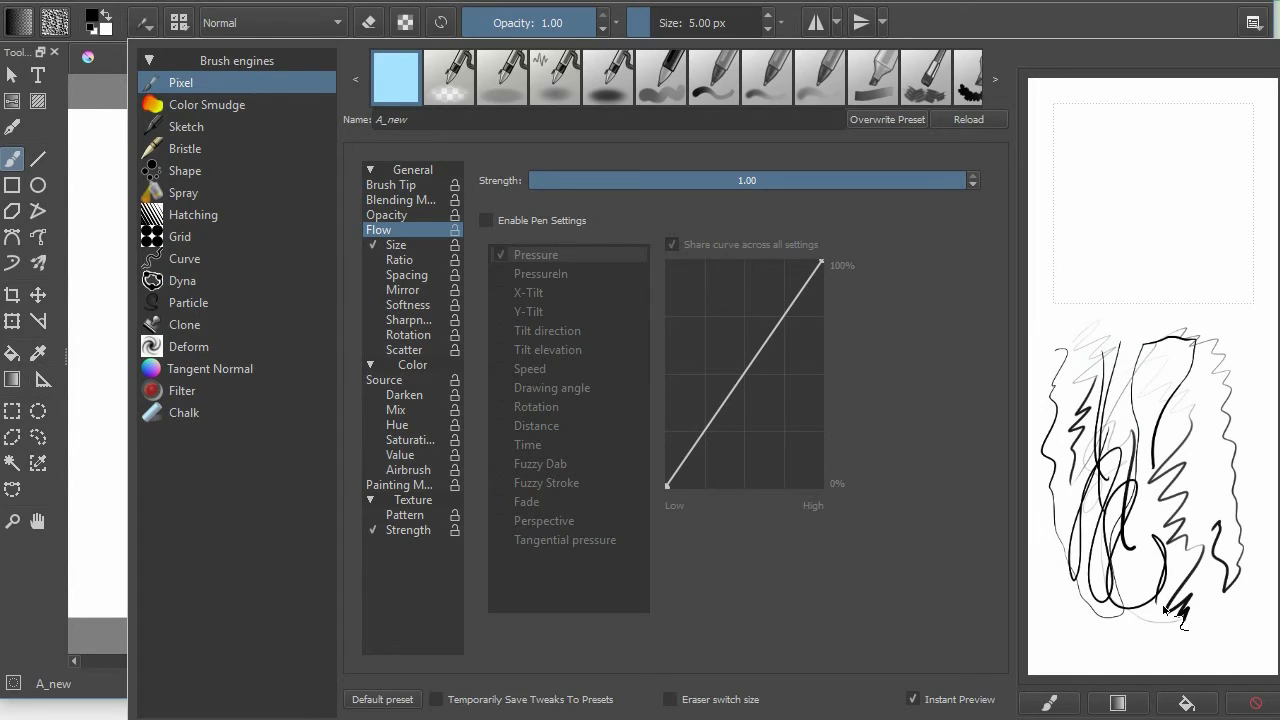
Set the A_new tip diameter to 24.98 px and test it with zigzag strokes on a cleared scratchpad.
{"action": "left_click", "coordinate": [1256, 703]}
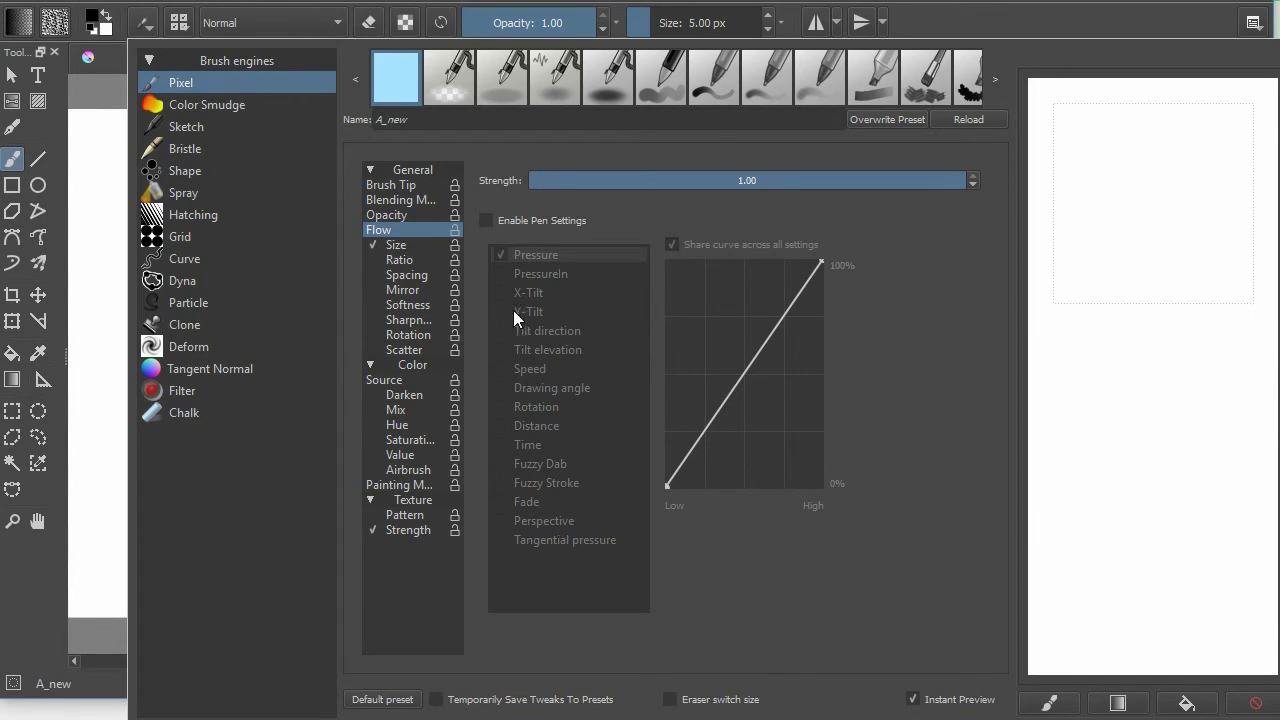
{"action": "left_click", "coordinate": [409, 186]}
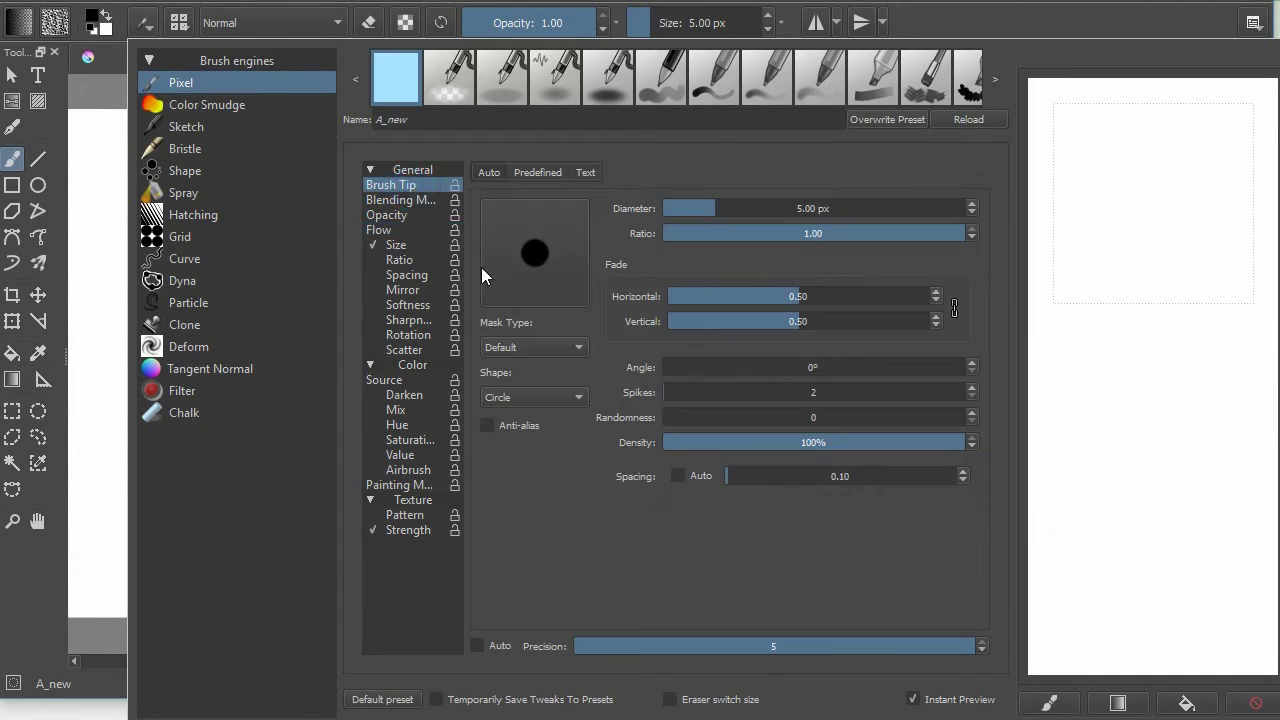
{"action": "left_click_drag", "start_coordinate": [715, 208], "coordinate": [750, 211]}
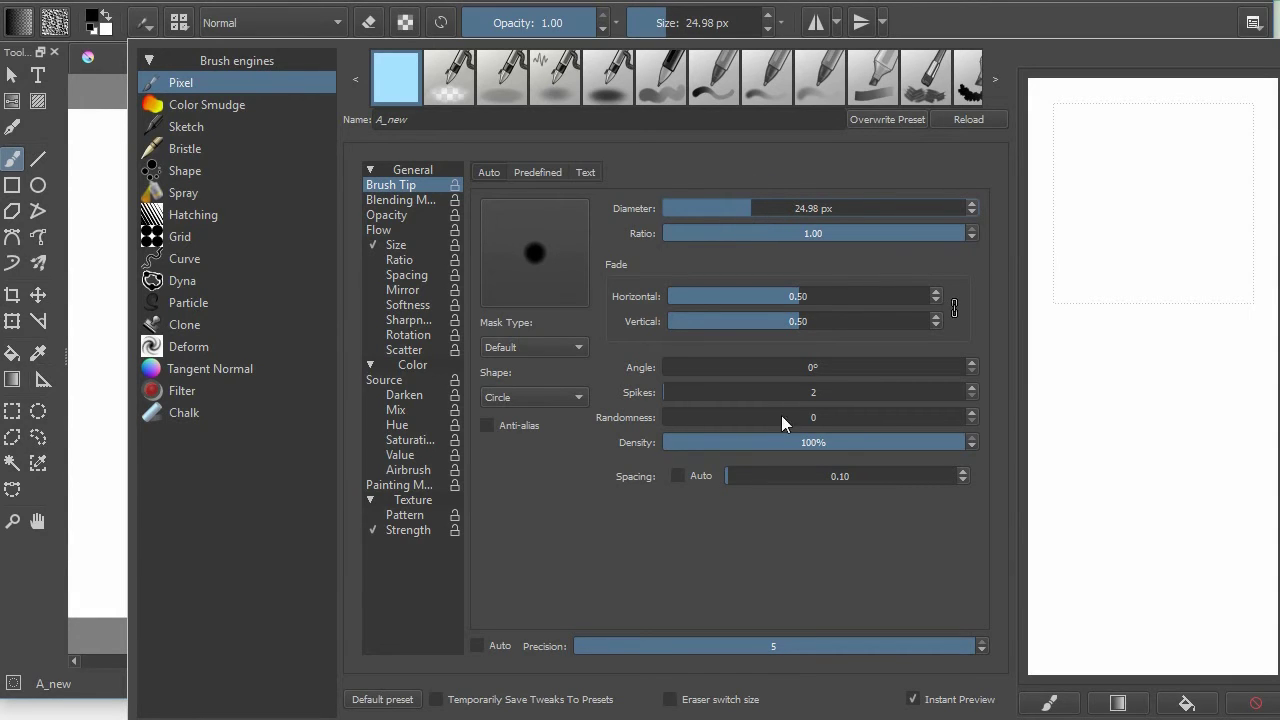
{"action": "mouse_move", "coordinate": [1102, 400]}
{"action": "left_mouse_down"}
{"action": "mouse_move", "coordinate": [1144, 358]}
{"action": "mouse_move", "coordinate": [1174, 373]}
{"action": "mouse_move", "coordinate": [1195, 468]}
{"action": "mouse_move", "coordinate": [1173, 548]}
{"action": "left_mouse_up"}
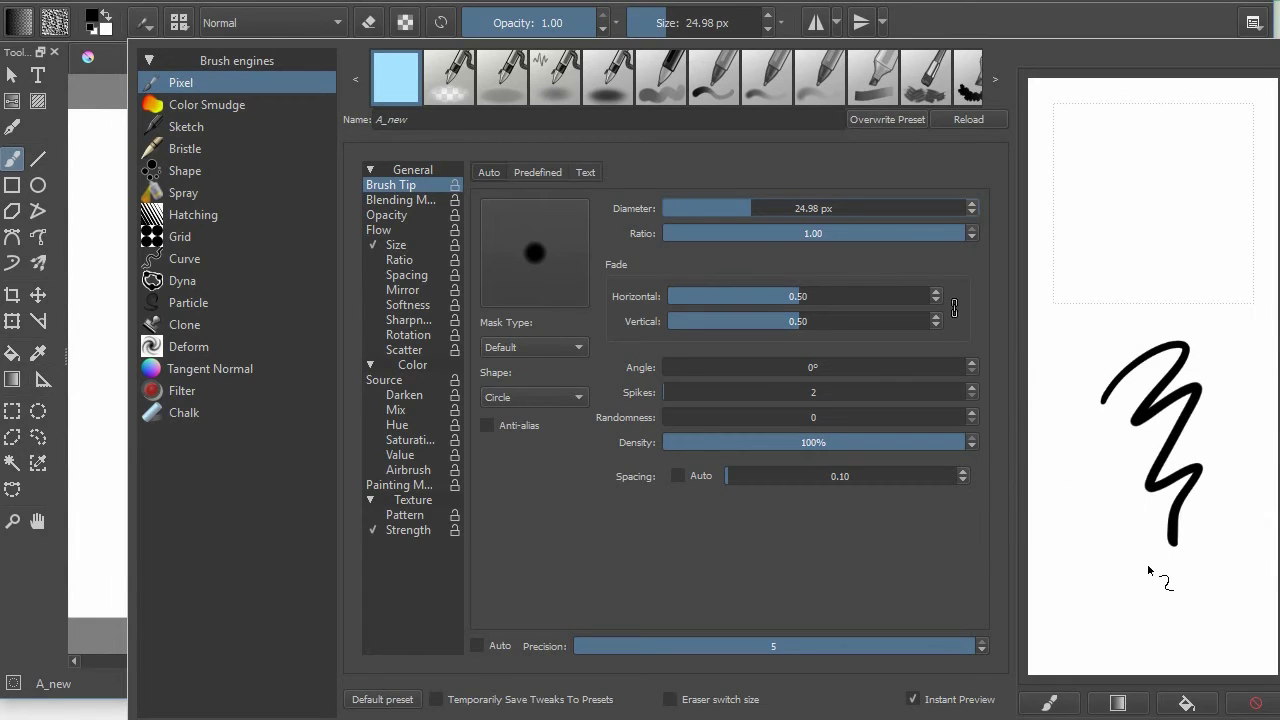
{"action": "mouse_move", "coordinate": [1100, 366]}
{"action": "left_mouse_down"}
{"action": "mouse_move", "coordinate": [1080, 560]}
{"action": "mouse_move", "coordinate": [1151, 566]}
{"action": "mouse_move", "coordinate": [1198, 612]}
{"action": "left_mouse_up"}
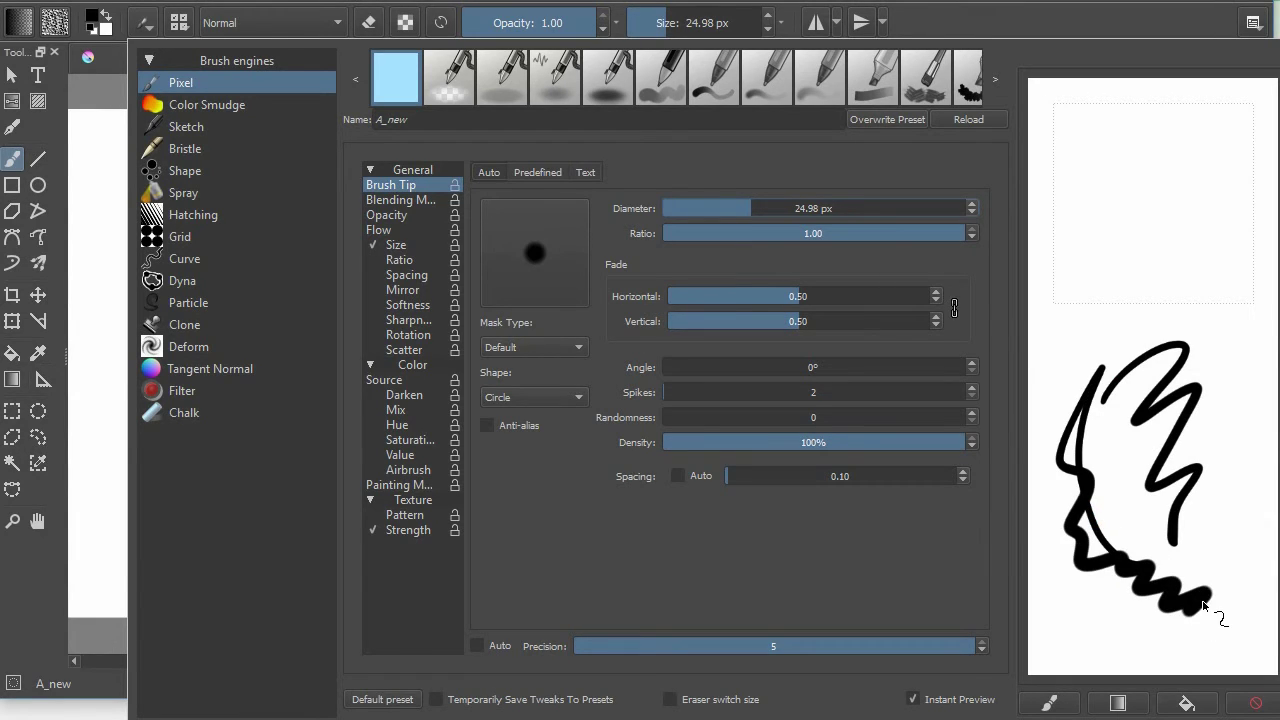
{"action": "left_click", "coordinate": [1238, 708]}
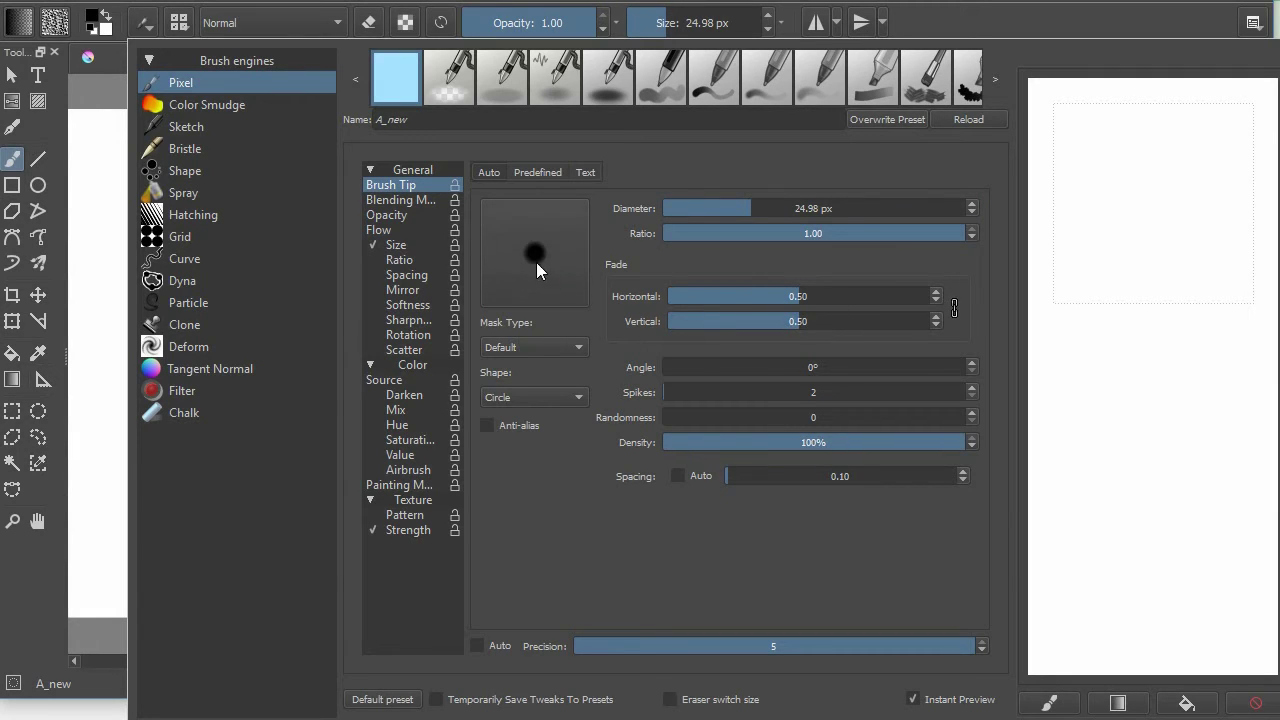
Adjust the linked Fade Horizontal/Vertical sliders to 0.04, comparing bold test strokes along the way.
{"action": "mouse_move", "coordinate": [1077, 323]}
{"action": "left_mouse_down"}
{"action": "mouse_move", "coordinate": [1069, 435]}
{"action": "mouse_move", "coordinate": [1093, 561]}
{"action": "mouse_move", "coordinate": [1130, 591]}
{"action": "mouse_move", "coordinate": [1176, 515]}
{"action": "left_mouse_up"}
{"action": "left_click_drag", "start_coordinate": [789, 305], "coordinate": [943, 309]}
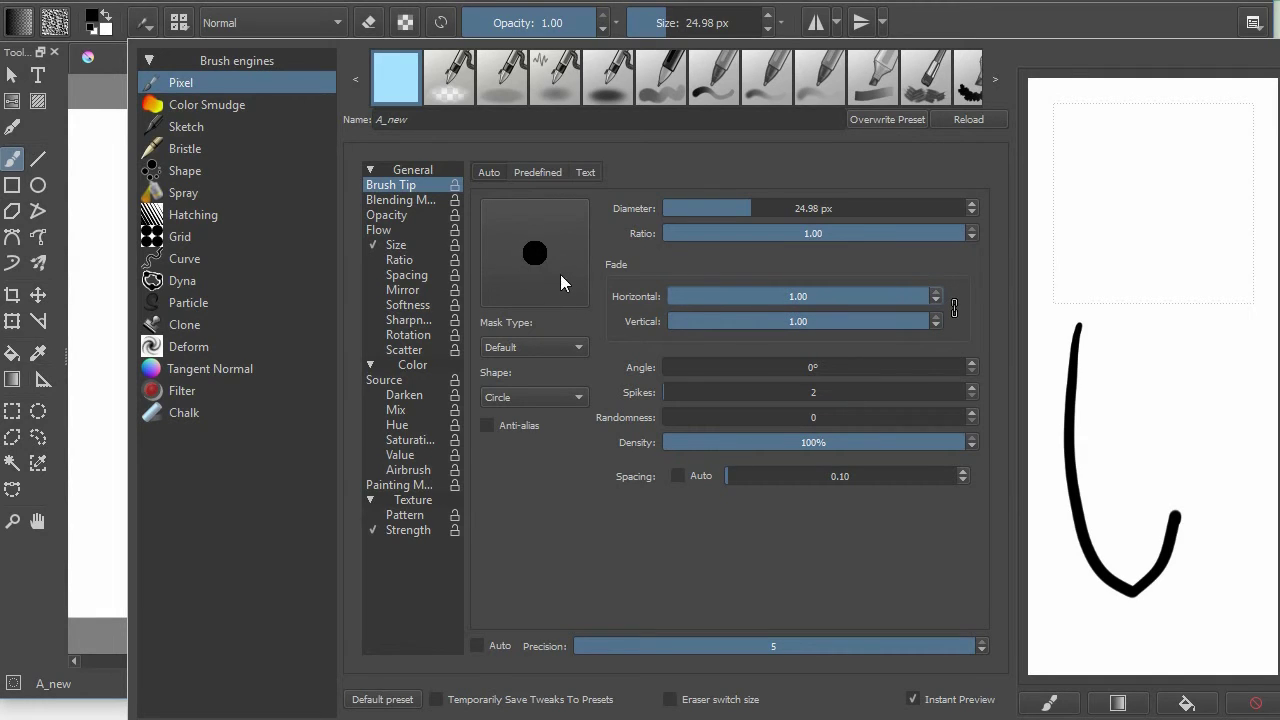
{"action": "left_click_drag", "start_coordinate": [926, 296], "coordinate": [675, 298]}
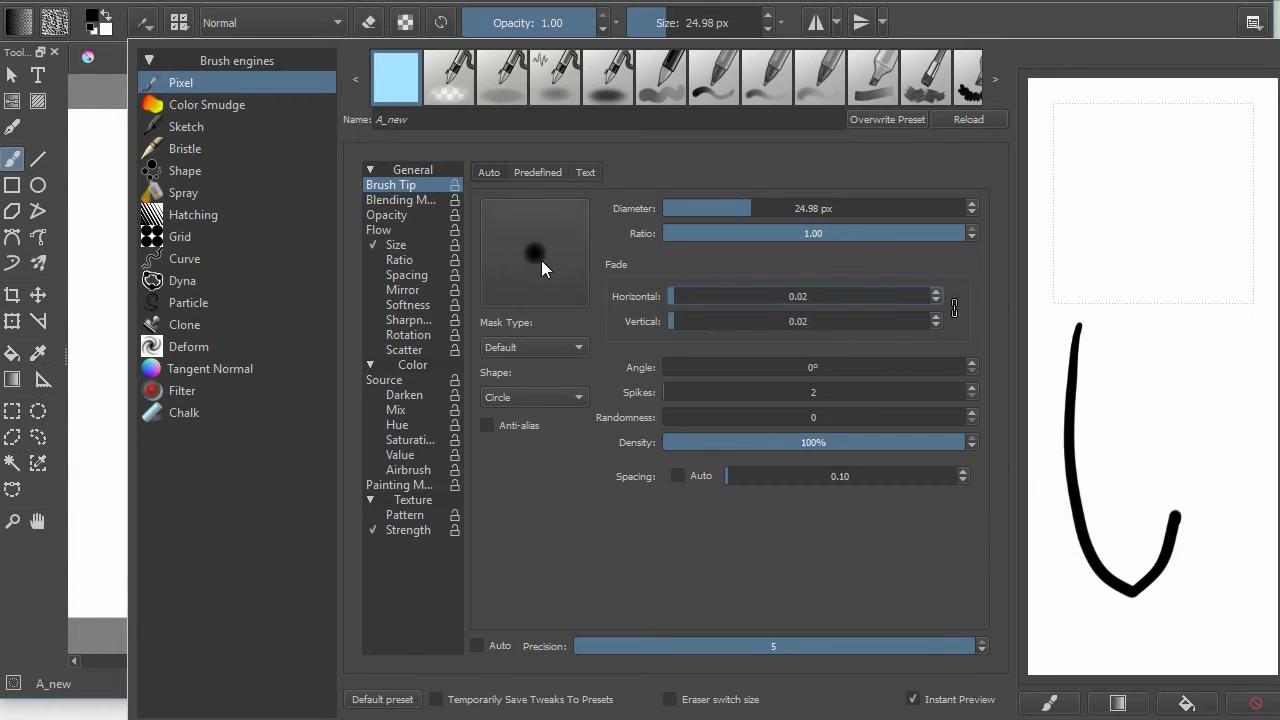
{"action": "left_click_drag", "start_coordinate": [674, 297], "coordinate": [909, 298]}
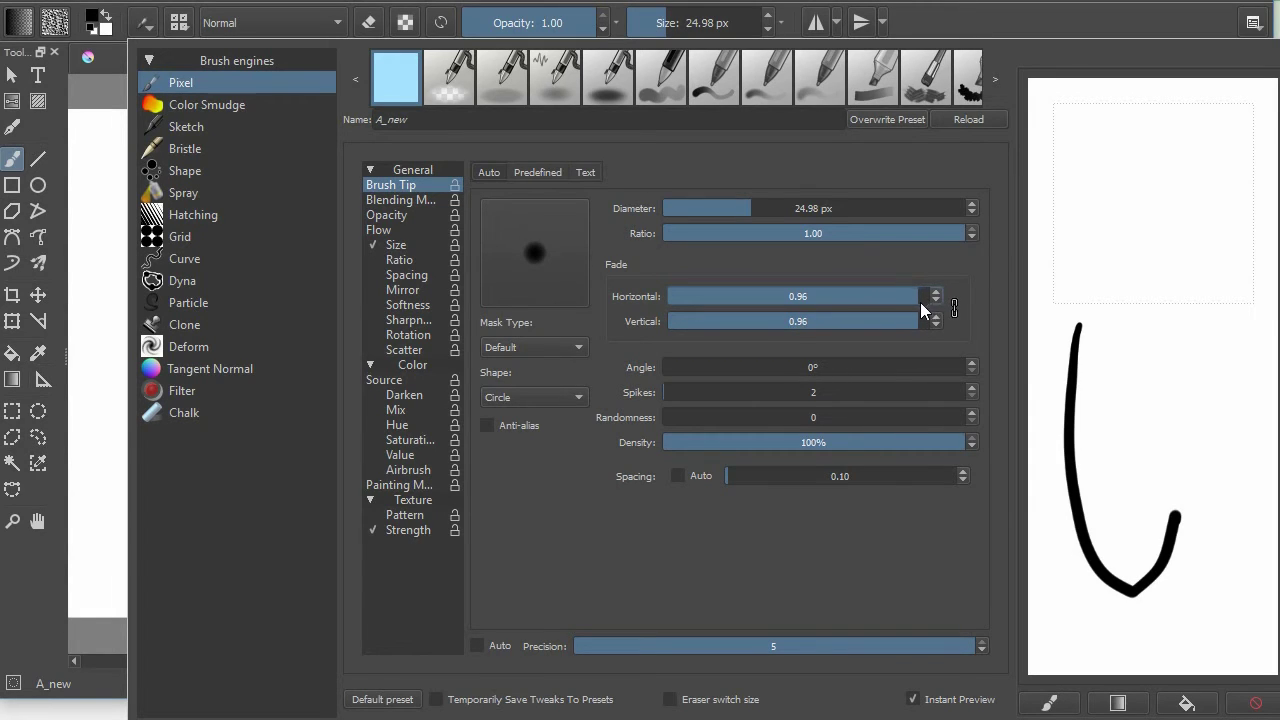
{"action": "mouse_move", "coordinate": [1157, 380]}
{"action": "left_mouse_down"}
{"action": "mouse_move", "coordinate": [1158, 460]}
{"action": "mouse_move", "coordinate": [1208, 486]}
{"action": "left_mouse_up"}
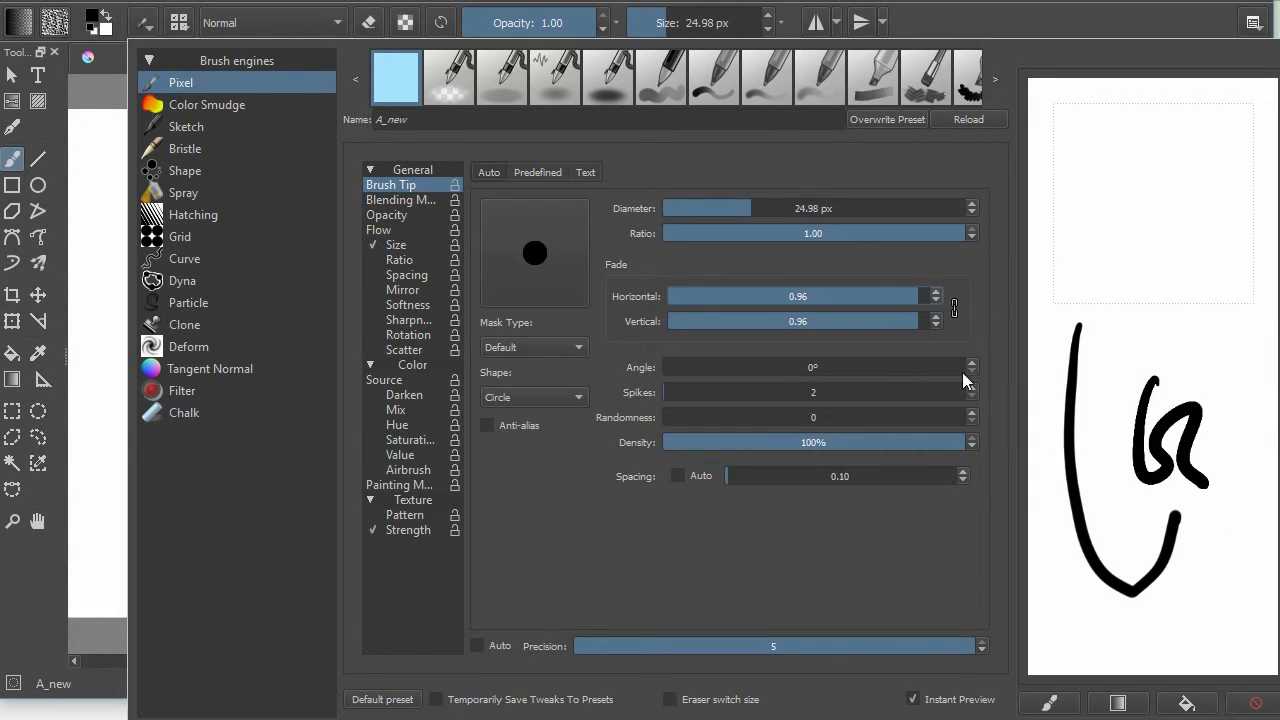
{"action": "left_click_drag", "start_coordinate": [912, 293], "coordinate": [681, 300]}
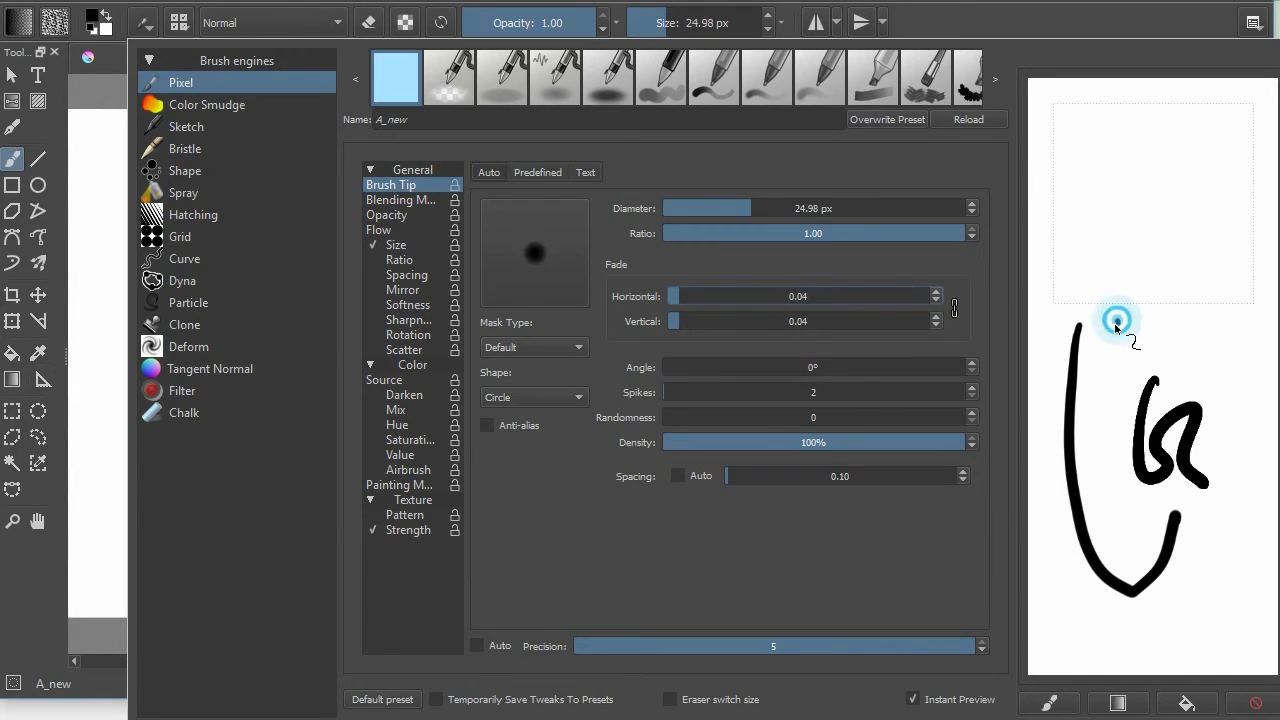
{"action": "mouse_move", "coordinate": [1117, 320]}
{"action": "left_mouse_down"}
{"action": "mouse_move", "coordinate": [1096, 450]}
{"action": "mouse_move", "coordinate": [1131, 542]}
{"action": "mouse_move", "coordinate": [1168, 479]}
{"action": "mouse_move", "coordinate": [1153, 298]}
{"action": "mouse_move", "coordinate": [1190, 372]}
{"action": "left_mouse_up"}
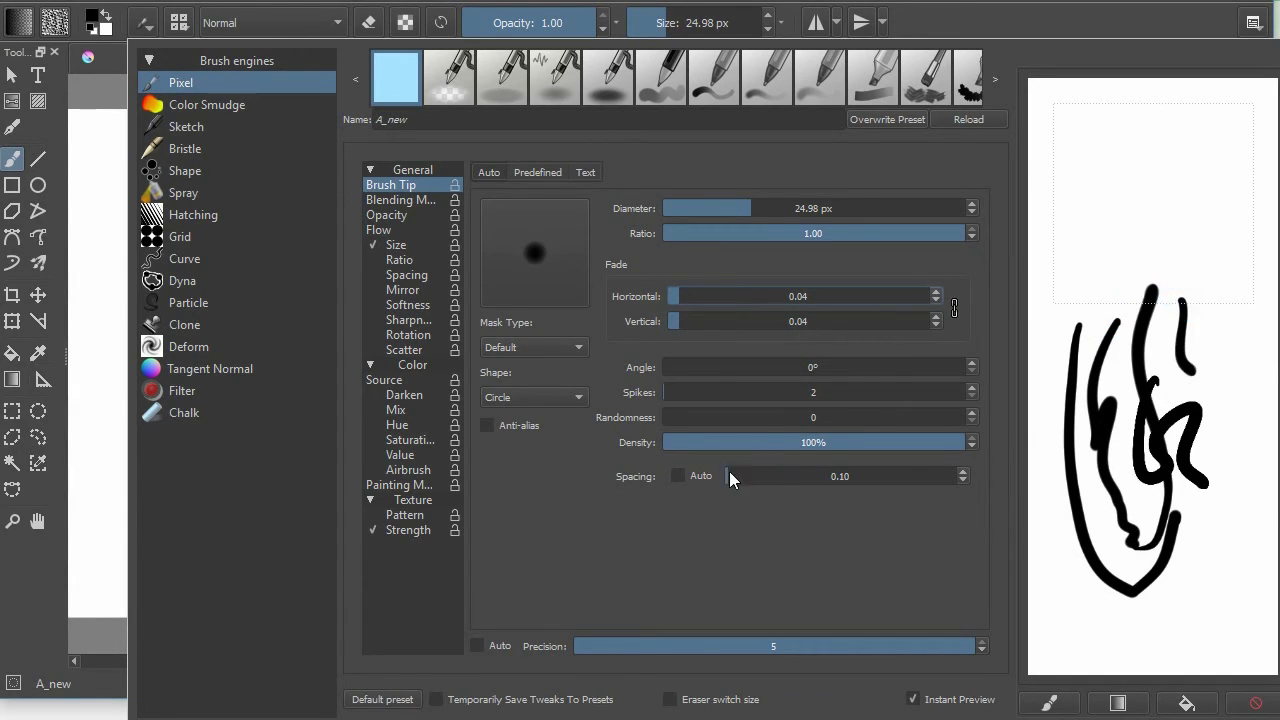
Raise brush spacing to 9.26 and stamp sparse test dabs down the scratchpad.
{"action": "left_click_drag", "start_coordinate": [730, 476], "coordinate": [937, 474]}
{"action": "left_click", "coordinate": [939, 476]}
{"action": "left_click_drag", "start_coordinate": [1088, 204], "coordinate": [1097, 352]}
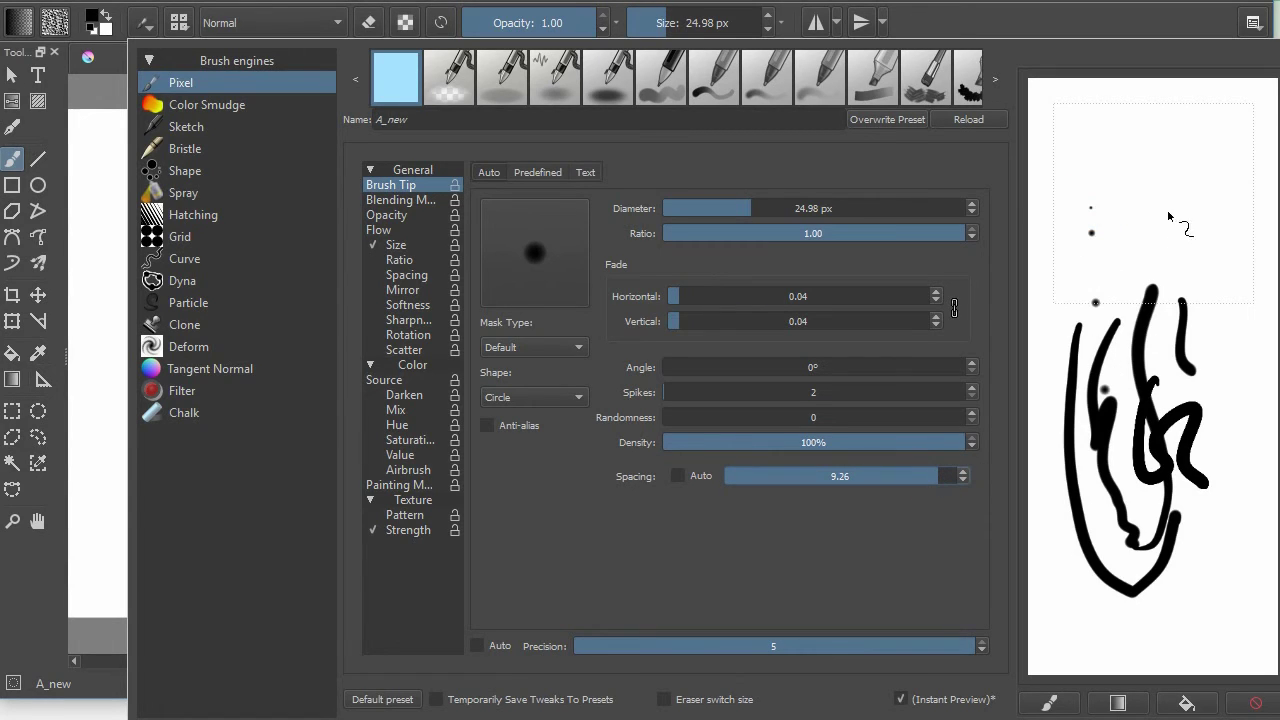
{"action": "left_click", "coordinate": [1162, 164]}
{"action": "left_click", "coordinate": [1190, 177]}
{"action": "left_click", "coordinate": [1199, 255]}
{"action": "left_click", "coordinate": [1204, 358]}
{"action": "left_click", "coordinate": [1219, 476]}
{"action": "left_click", "coordinate": [1208, 602]}
Switch to Auto spacing at 0.80 and paint a test stroke.
{"action": "left_click", "coordinate": [678, 475]}
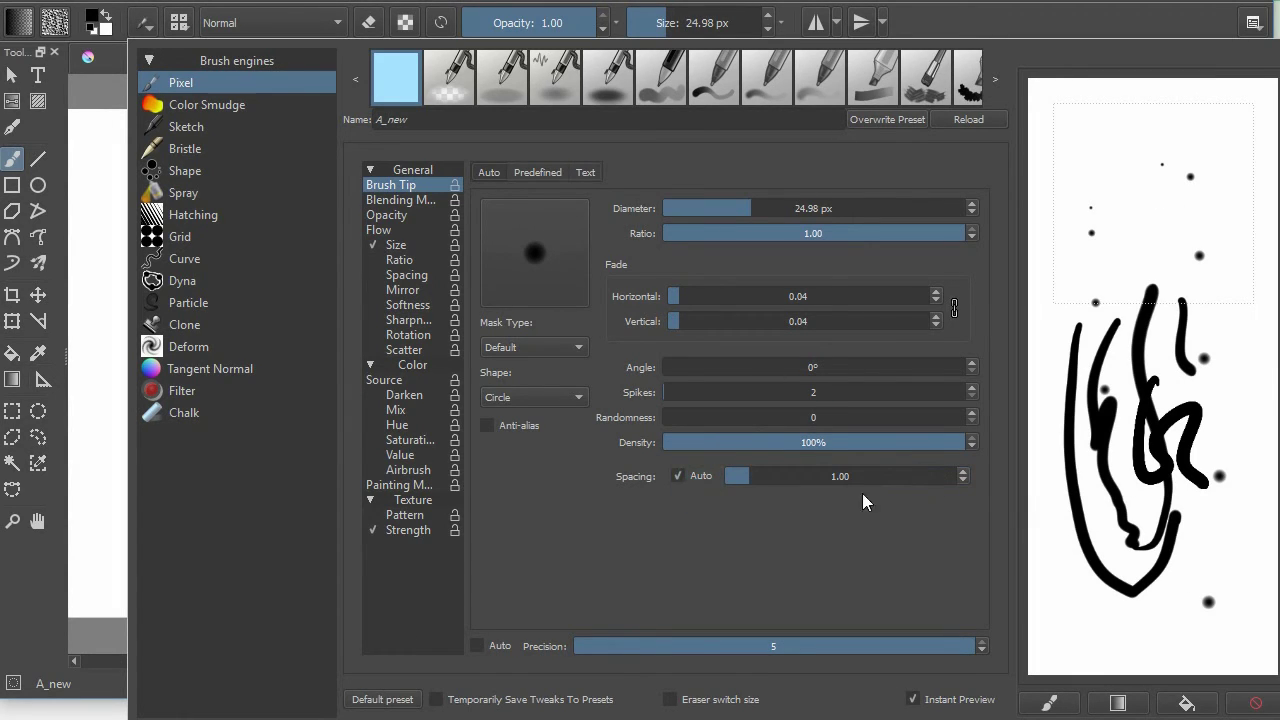
{"action": "left_click", "coordinate": [963, 482]}
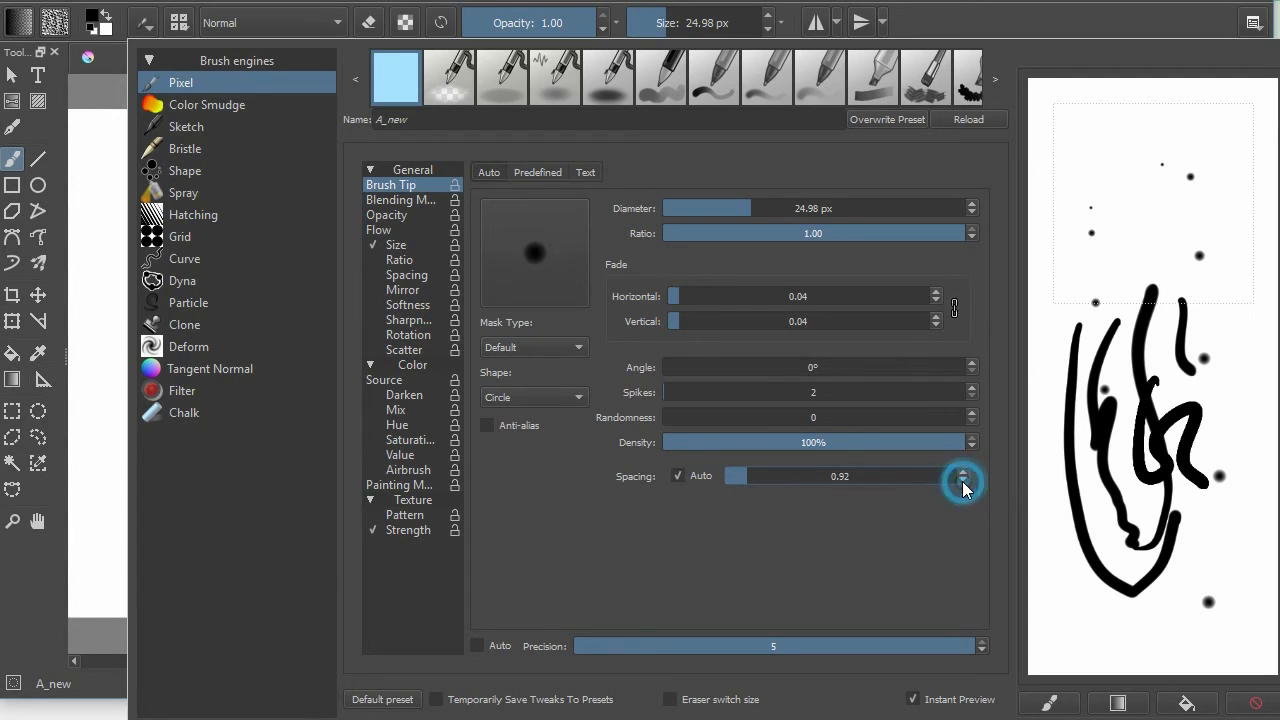
{"action": "left_click", "coordinate": [963, 482]}
{"action": "left_click", "coordinate": [963, 482]}
{"action": "left_click", "coordinate": [963, 482]}
{"action": "left_click", "coordinate": [963, 482]}
{"action": "left_click", "coordinate": [963, 482]}
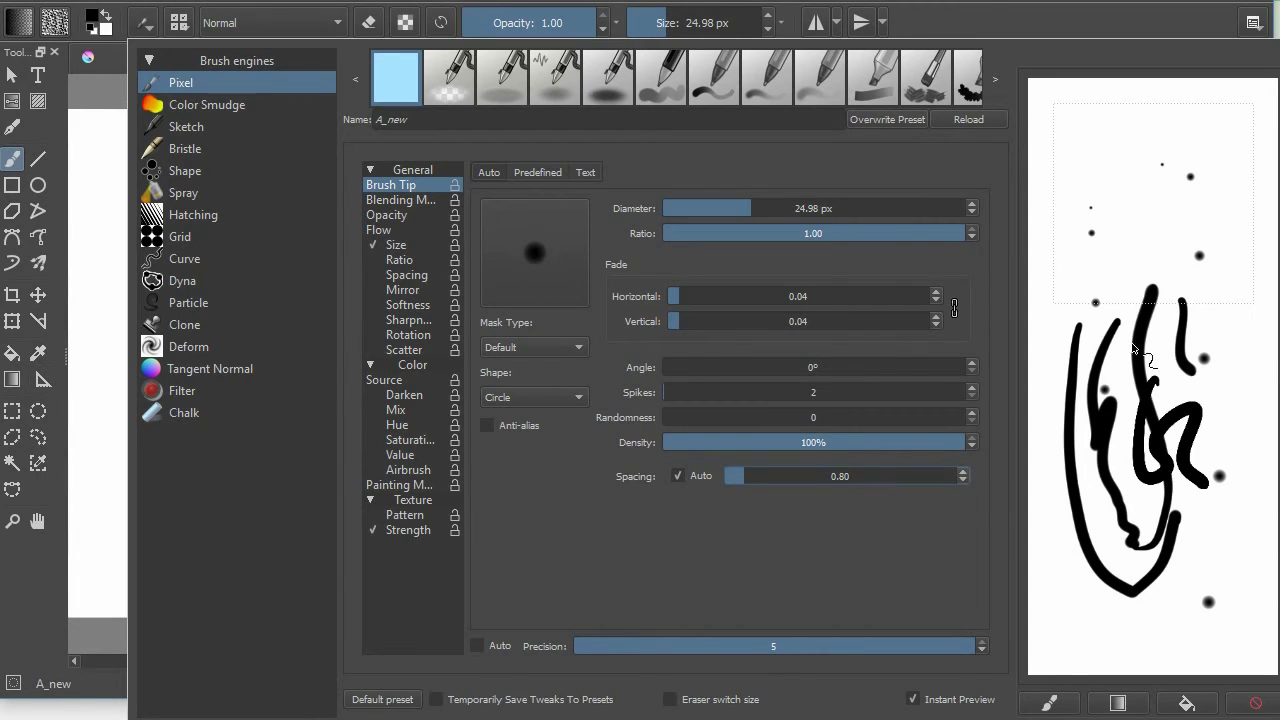
{"action": "mouse_move", "coordinate": [1128, 214]}
{"action": "left_mouse_down"}
{"action": "mouse_move", "coordinate": [1148, 345]}
{"action": "mouse_move", "coordinate": [1178, 242]}
{"action": "mouse_move", "coordinate": [1210, 191]}
{"action": "mouse_move", "coordinate": [1204, 331]}
{"action": "mouse_move", "coordinate": [1235, 545]}
{"action": "mouse_move", "coordinate": [1188, 594]}
{"action": "mouse_move", "coordinate": [1124, 629]}
{"action": "mouse_move", "coordinate": [1115, 605]}
{"action": "mouse_move", "coordinate": [1152, 228]}
{"action": "left_mouse_up"}
Raise the tip fade to 0.94, paint a vertical test stroke, and toggle anti-aliasing on then off.
{"action": "left_click", "coordinate": [1256, 703]}
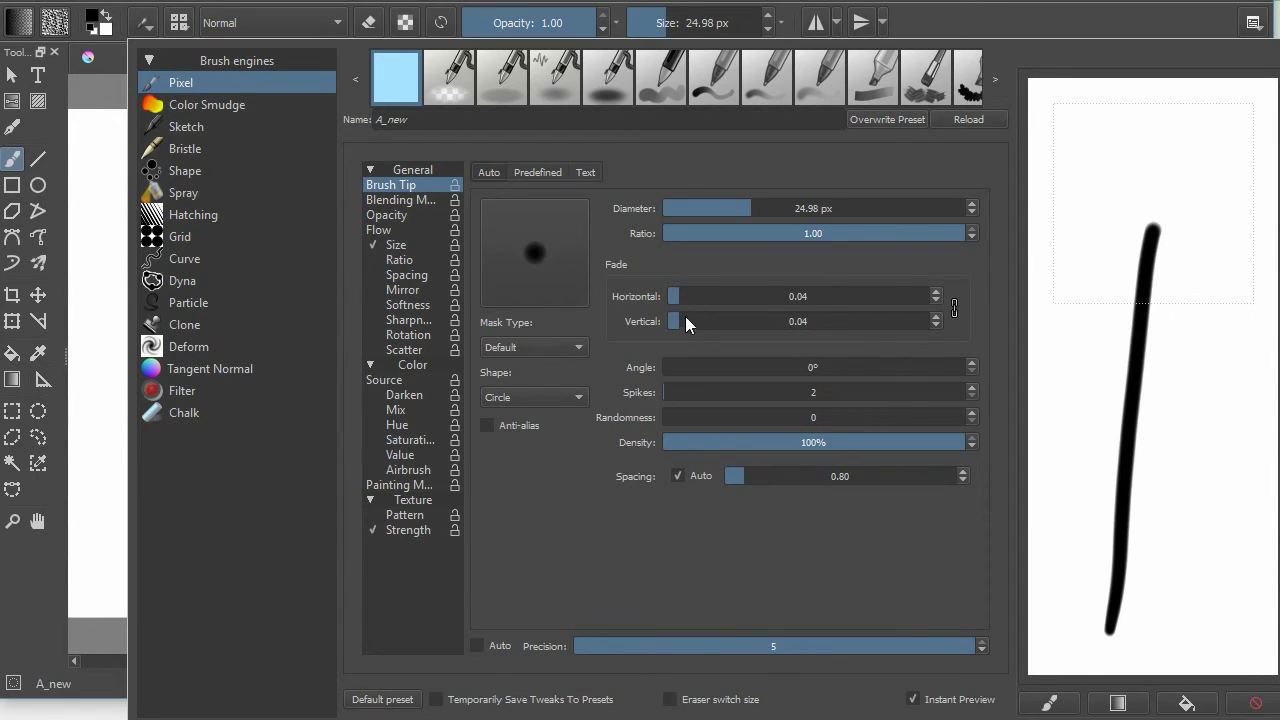
{"action": "left_click_drag", "start_coordinate": [677, 296], "coordinate": [912, 302]}
{"action": "left_click_drag", "start_coordinate": [1180, 638], "coordinate": [1200, 242]}
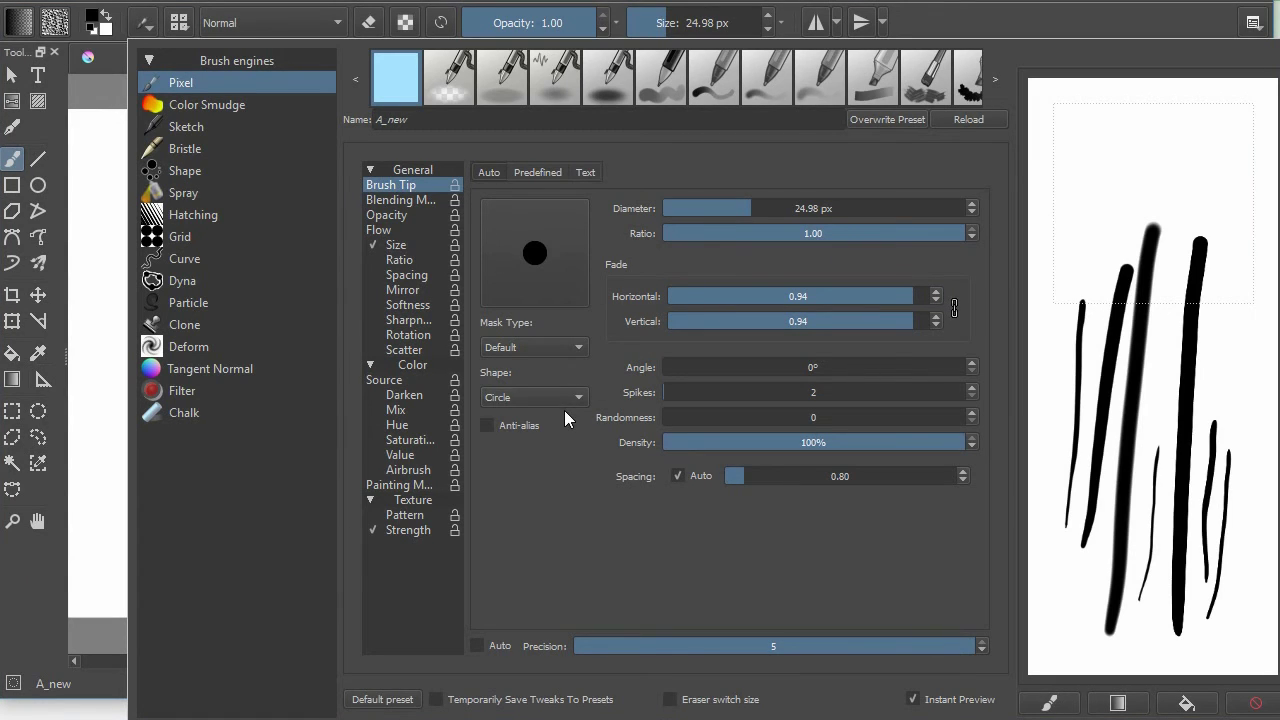
{"action": "left_click", "coordinate": [488, 425]}
{"action": "left_click", "coordinate": [488, 425]}
{"action": "left_click", "coordinate": [431, 276]}
Hand-letter 'A Neu' on a cleared scratchpad and shrink the brush diameter to 10.54 px.
{"action": "left_click", "coordinate": [1257, 705]}
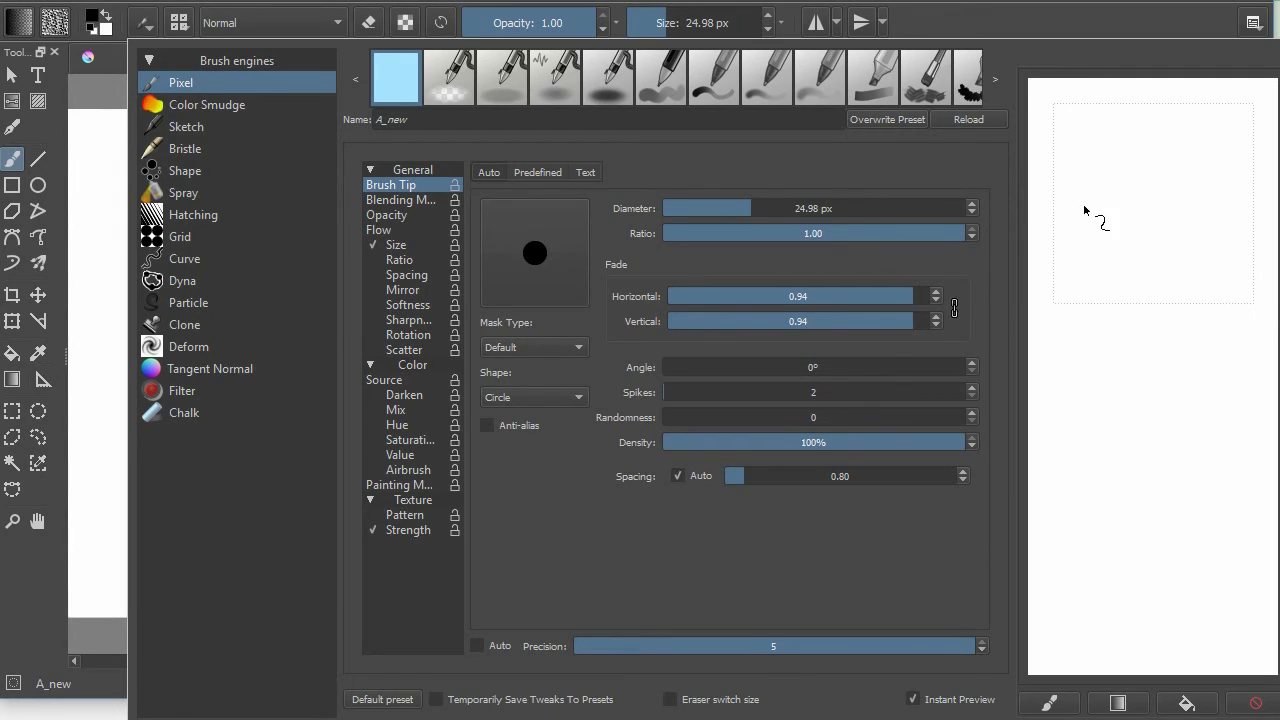
{"action": "mouse_move", "coordinate": [1090, 138]}
{"action": "left_mouse_down"}
{"action": "mouse_move", "coordinate": [1066, 229]}
{"action": "mouse_move", "coordinate": [1100, 255]}
{"action": "left_mouse_up"}
{"action": "left_click_drag", "start_coordinate": [1055, 212], "coordinate": [1108, 205]}
{"action": "mouse_move", "coordinate": [1132, 243]}
{"action": "left_mouse_down"}
{"action": "mouse_move", "coordinate": [1137, 203]}
{"action": "mouse_move", "coordinate": [1182, 203]}
{"action": "mouse_move", "coordinate": [1218, 206]}
{"action": "mouse_move", "coordinate": [1227, 222]}
{"action": "mouse_move", "coordinate": [1238, 188]}
{"action": "left_mouse_up"}
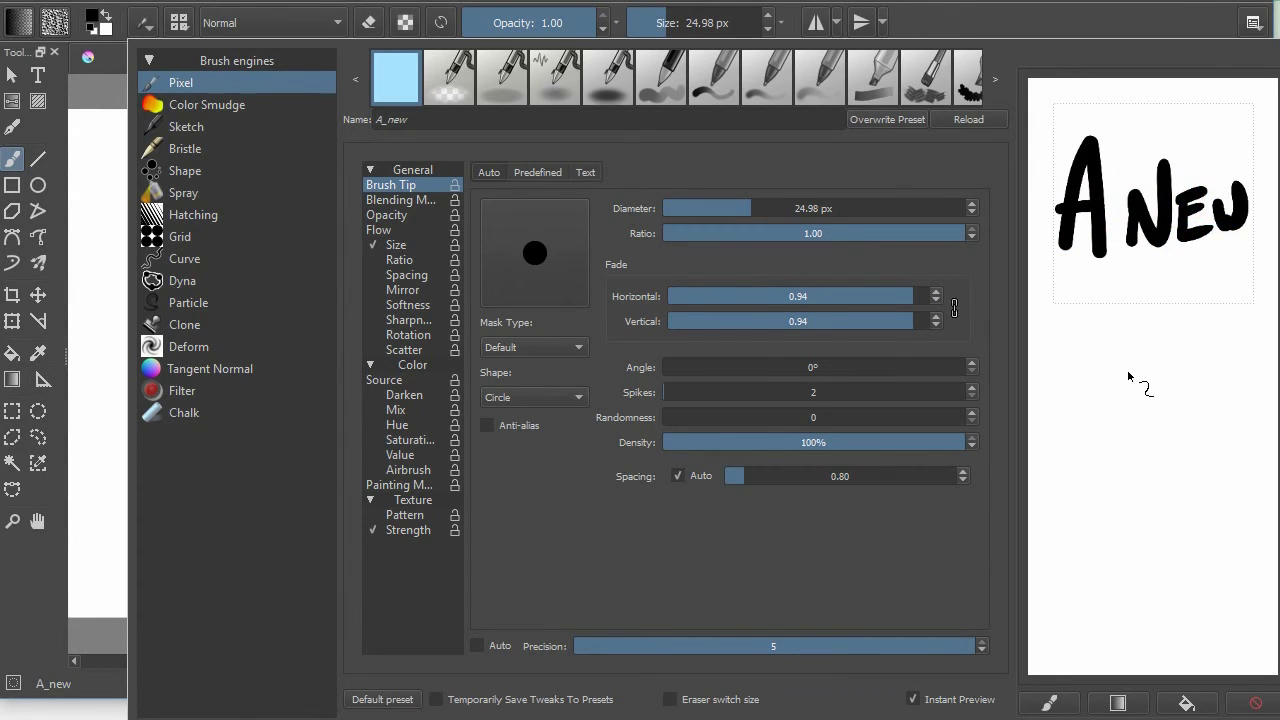
{"action": "left_click_drag", "start_coordinate": [748, 208], "coordinate": [727, 210]}
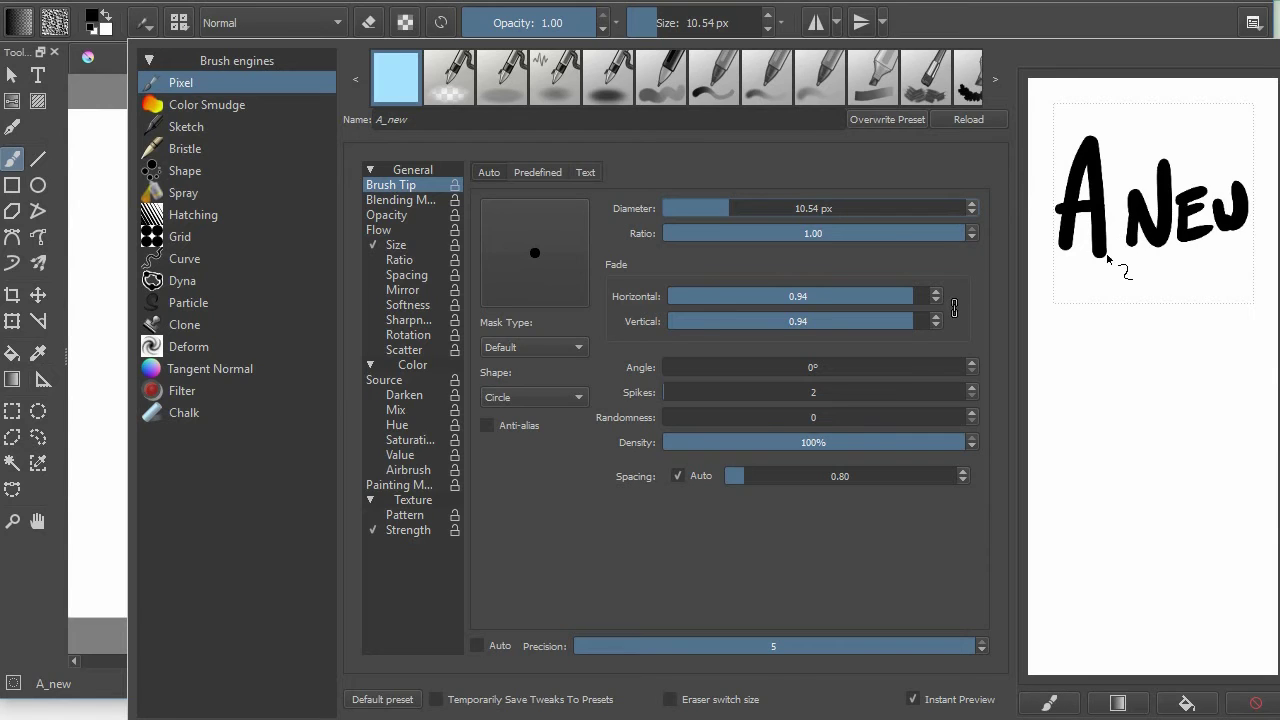
Overwrite A_new with the 'A Neu' icon, then try diameters from 26.73 px down to 9.61 px.
{"action": "left_click", "coordinate": [903, 121]}
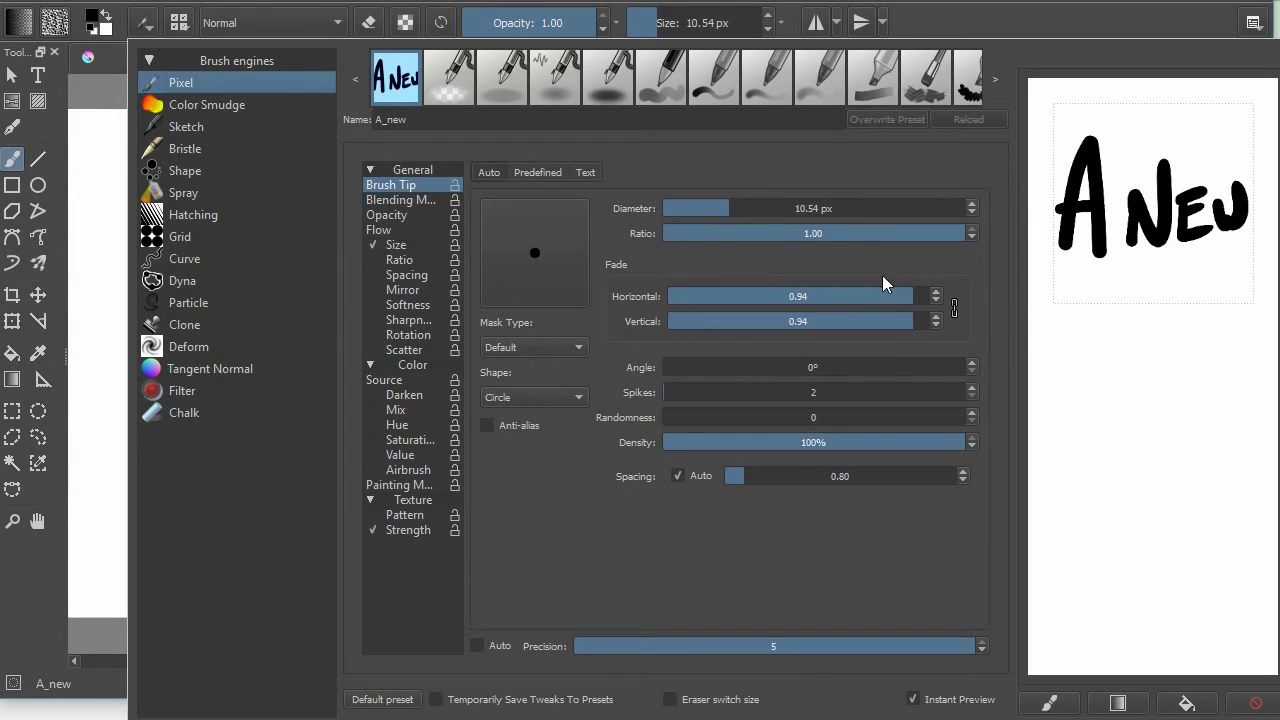
{"action": "left_click_drag", "start_coordinate": [727, 212], "coordinate": [754, 211]}
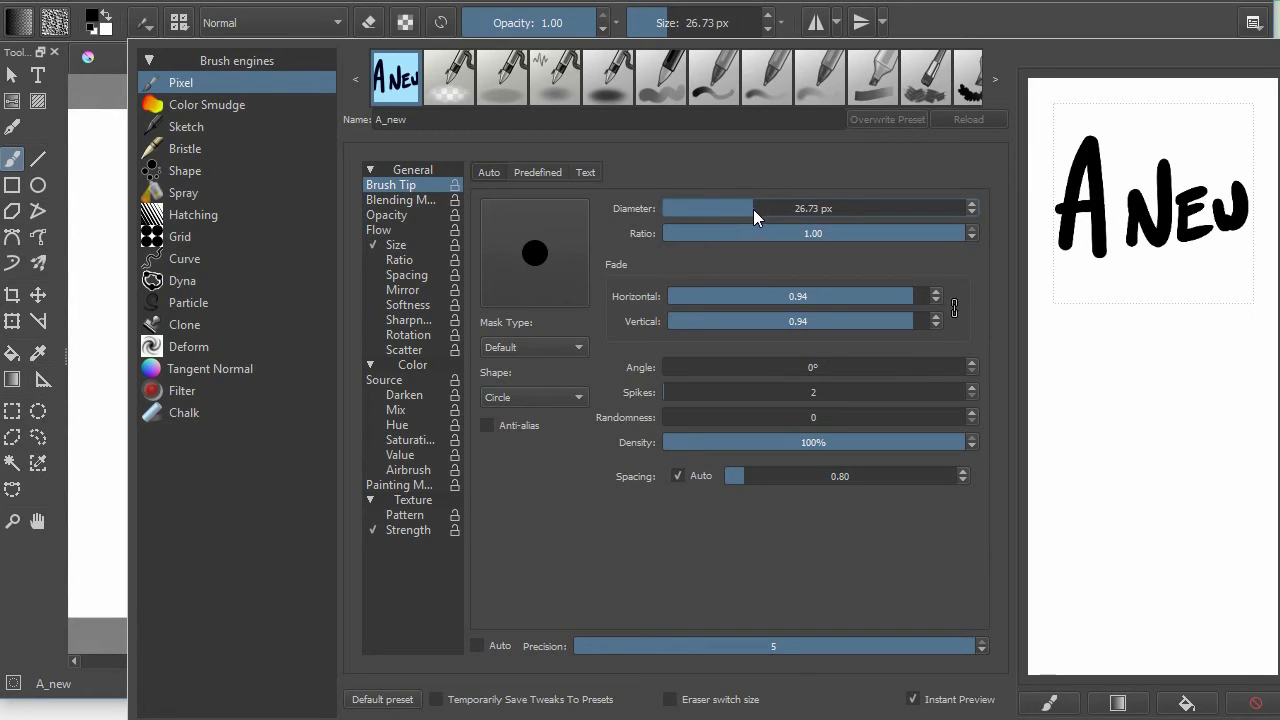
{"action": "mouse_move", "coordinate": [753, 209]}
{"action": "left_mouse_down"}
{"action": "mouse_move", "coordinate": [716, 208]}
{"action": "mouse_move", "coordinate": [729, 207]}
{"action": "left_mouse_up"}
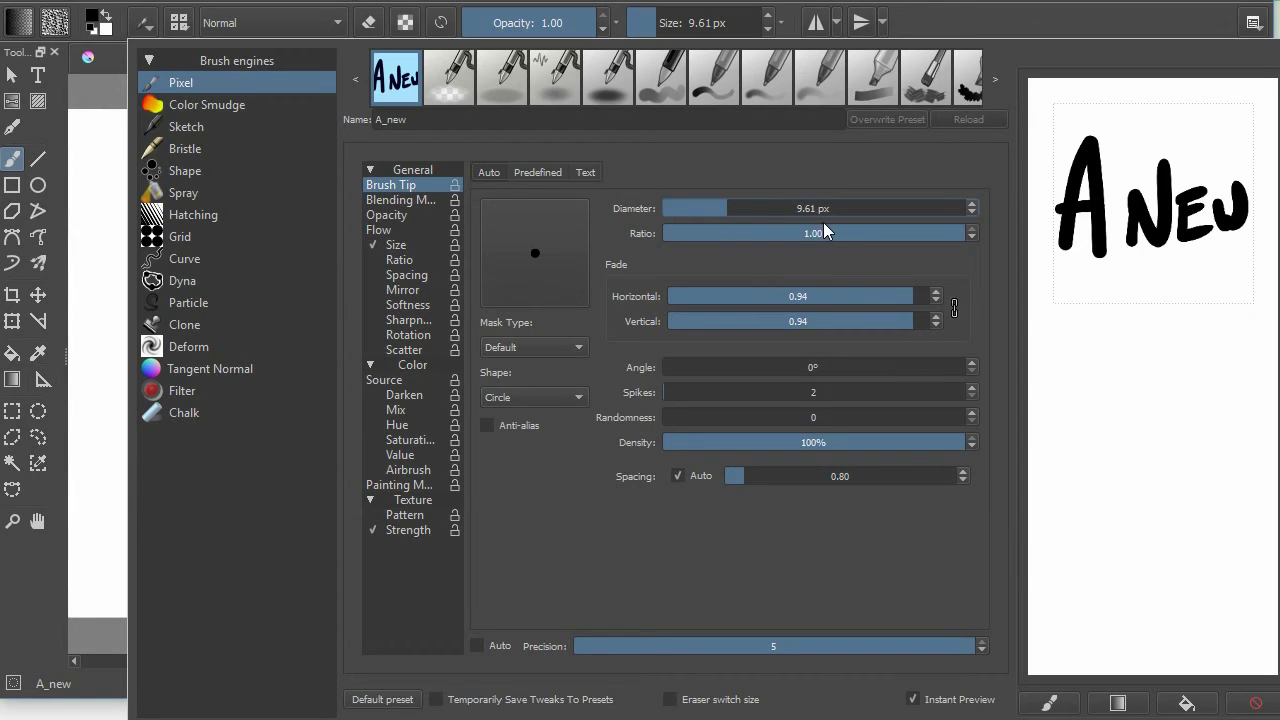
Enable Temporarily Save Tweaks To Presets and confirm A_new keeps its enlarged 13.68 px diameter across preset switches.
{"action": "left_click", "coordinate": [454, 90]}
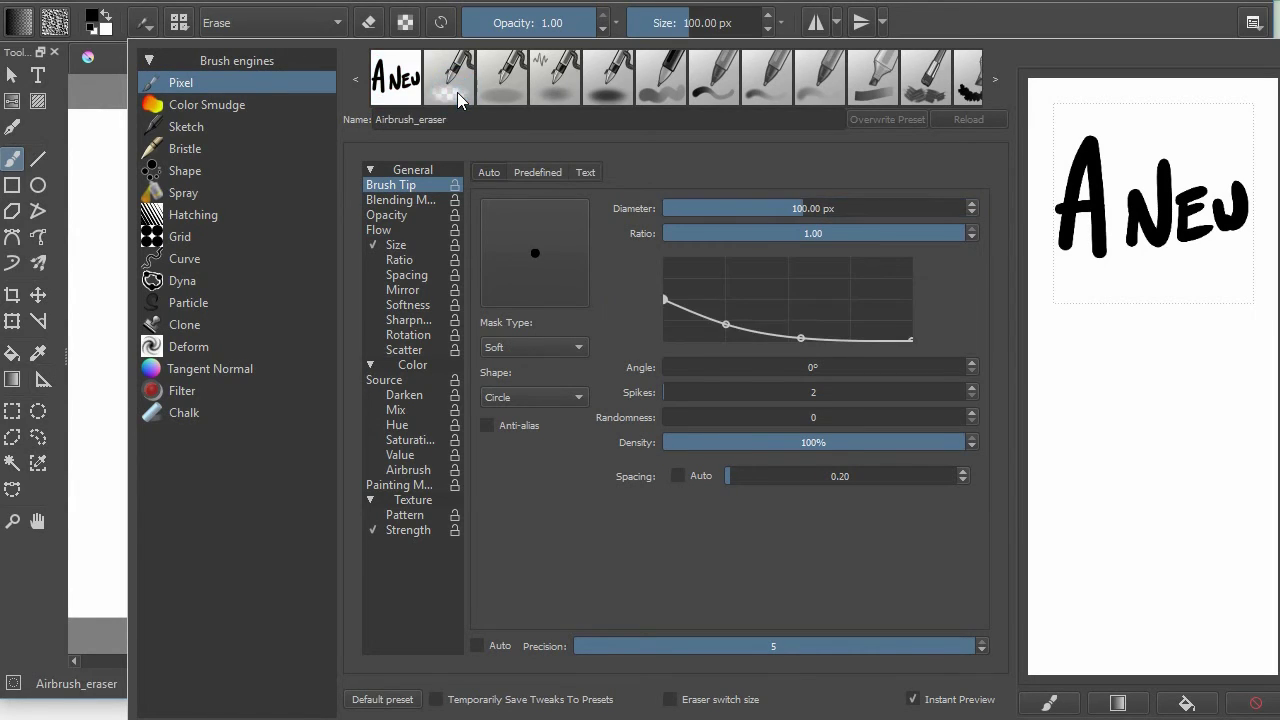
{"action": "left_click", "coordinate": [407, 90]}
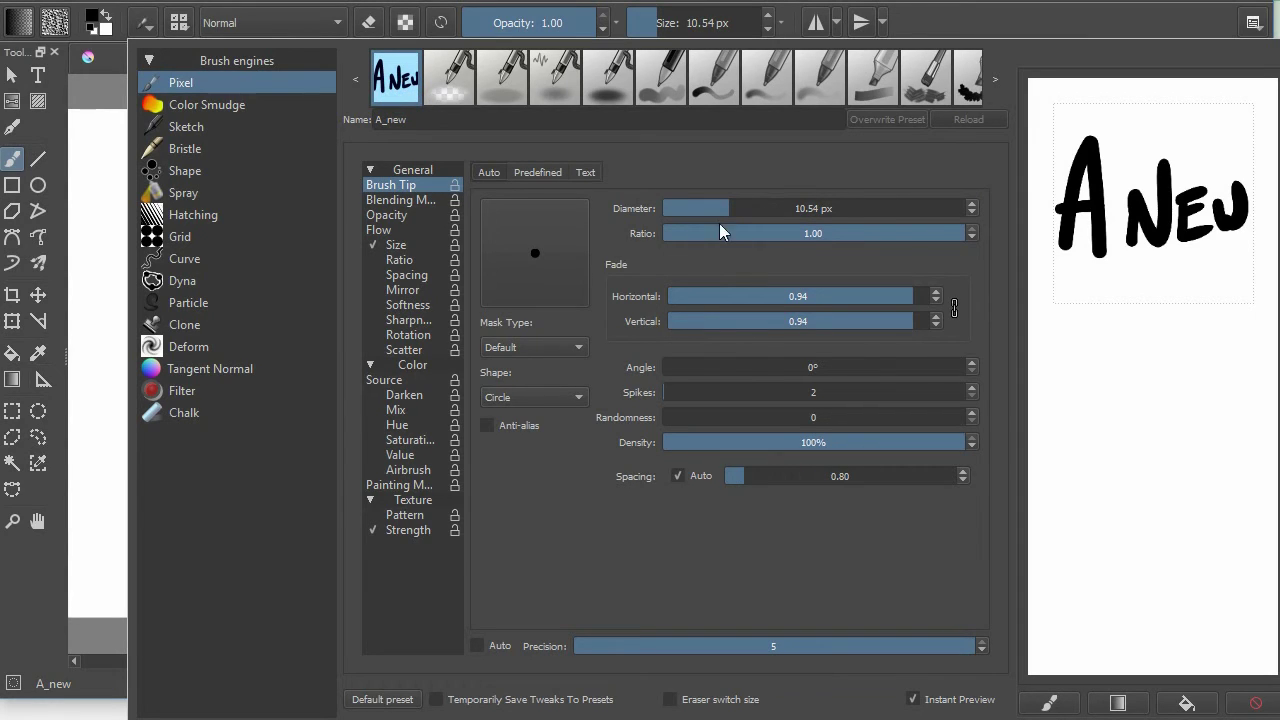
{"action": "left_click", "coordinate": [437, 700]}
{"action": "mouse_move", "coordinate": [727, 206]}
{"action": "left_mouse_down"}
{"action": "mouse_move", "coordinate": [747, 211]}
{"action": "mouse_move", "coordinate": [736, 213]}
{"action": "left_mouse_up"}
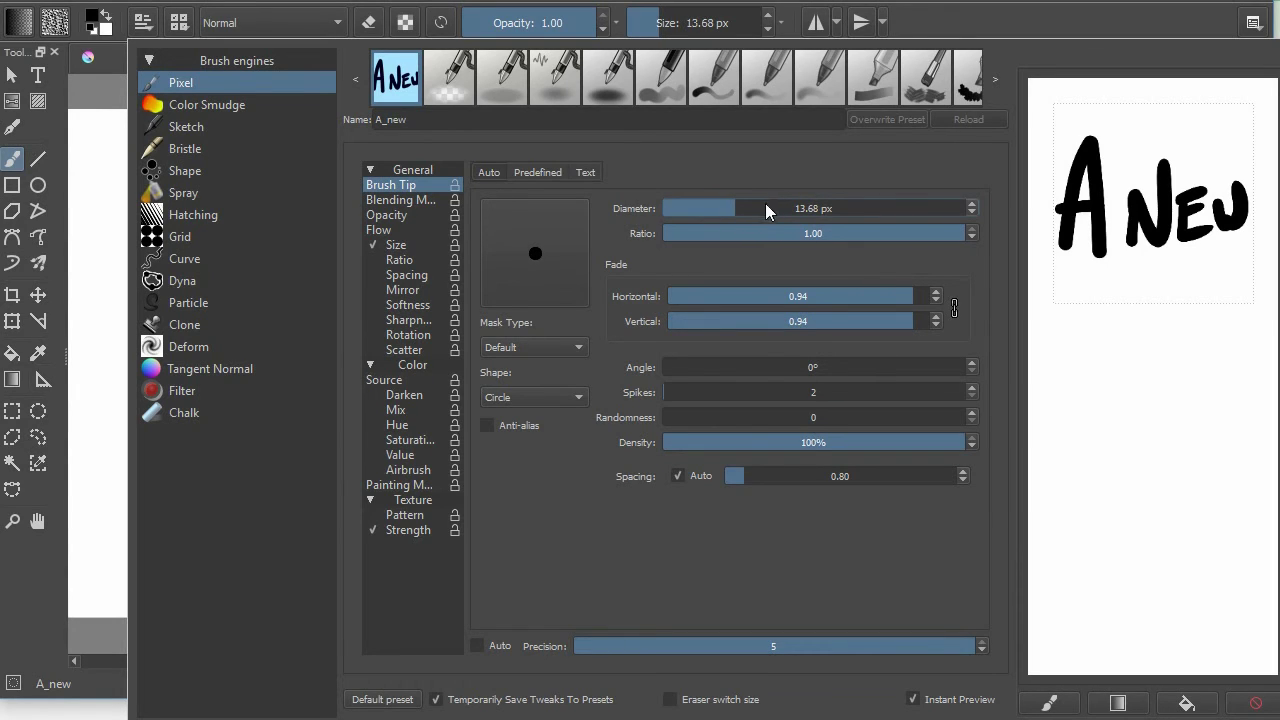
{"action": "left_click", "coordinate": [453, 89]}
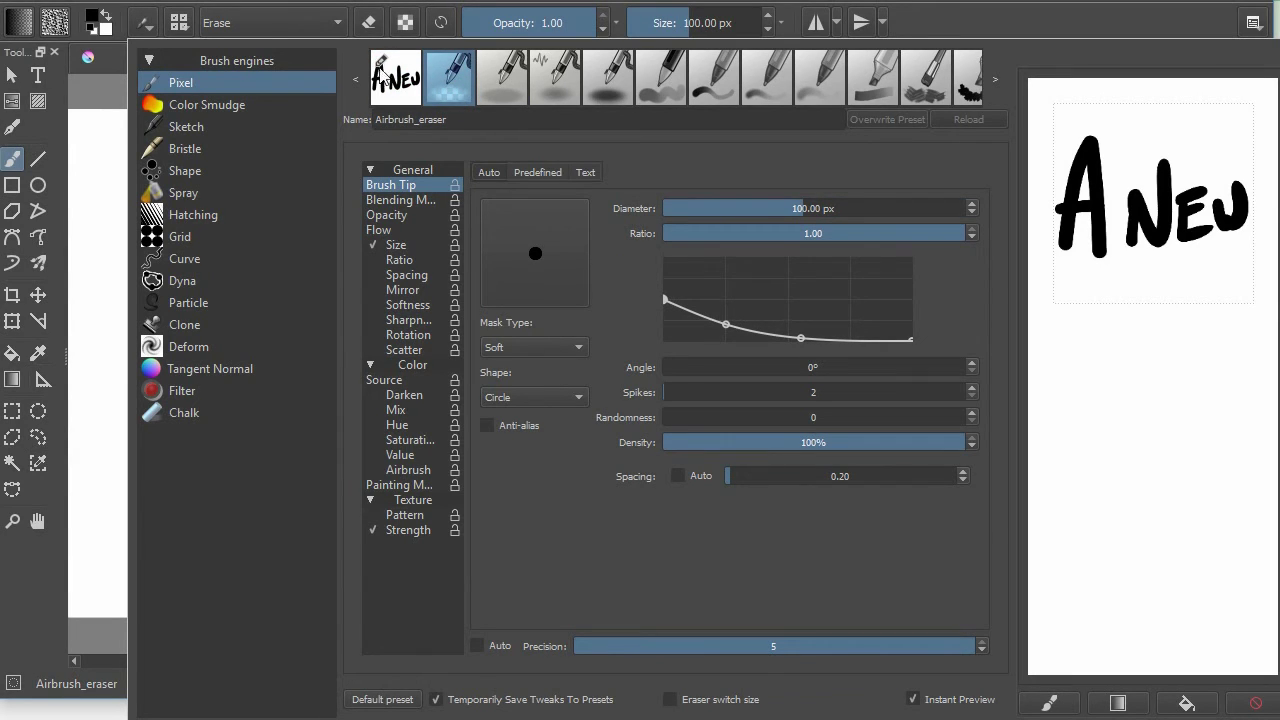
{"action": "left_click", "coordinate": [398, 88]}
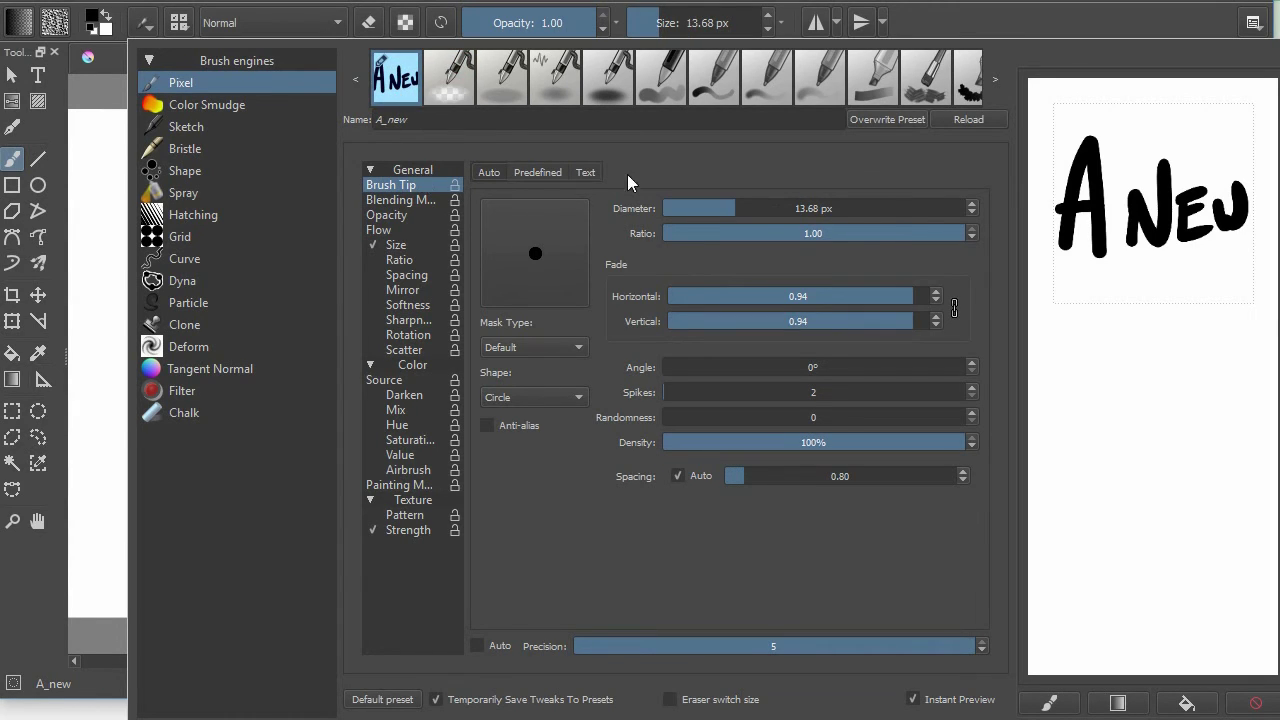
Overwrite A_new at 13.68 px and scribble dense looping test strokes below the lettering.
{"action": "left_click", "coordinate": [888, 124]}
{"action": "mouse_move", "coordinate": [1093, 371]}
{"action": "left_mouse_down"}
{"action": "mouse_move", "coordinate": [1110, 372]}
{"action": "mouse_move", "coordinate": [1165, 550]}
{"action": "mouse_move", "coordinate": [1159, 437]}
{"action": "mouse_move", "coordinate": [1133, 335]}
{"action": "mouse_move", "coordinate": [1122, 450]}
{"action": "mouse_move", "coordinate": [1168, 549]}
{"action": "mouse_move", "coordinate": [1228, 490]}
{"action": "left_mouse_up"}
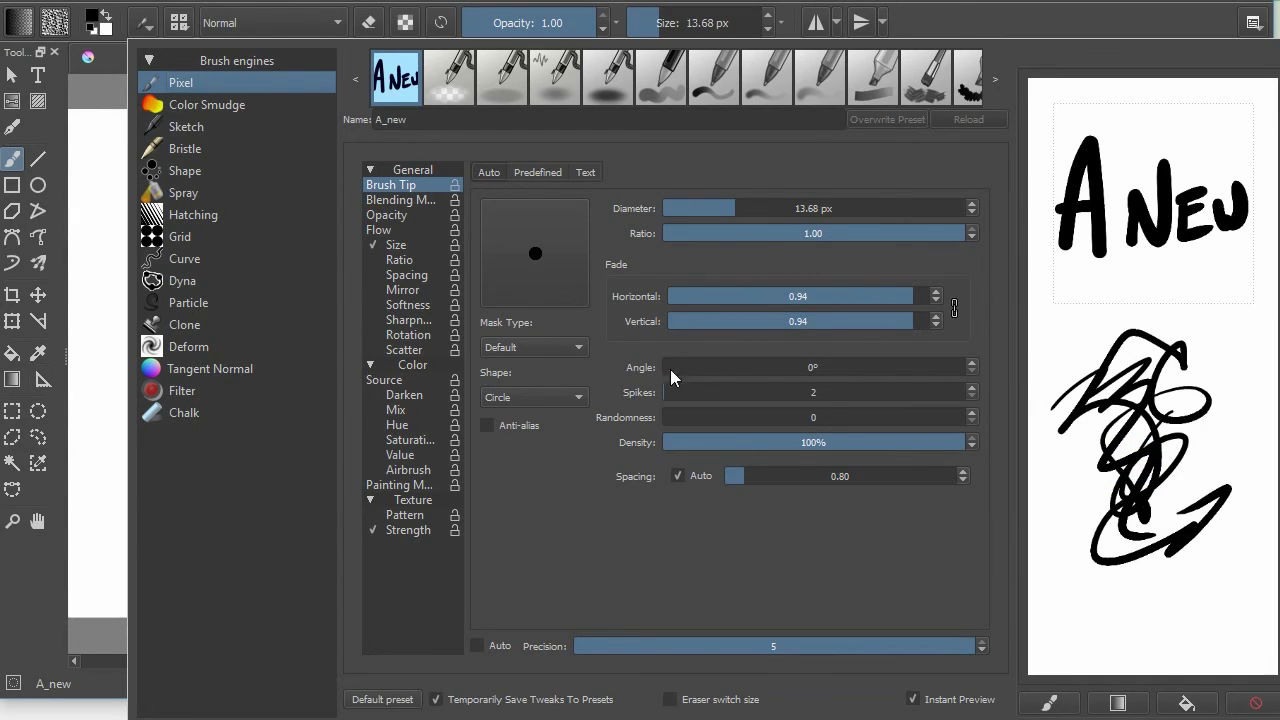
{"action": "mouse_move", "coordinate": [1090, 462]}
{"action": "left_mouse_down"}
{"action": "mouse_move", "coordinate": [1093, 539]}
{"action": "mouse_move", "coordinate": [1165, 608]}
{"action": "mouse_move", "coordinate": [1195, 549]}
{"action": "left_mouse_up"}
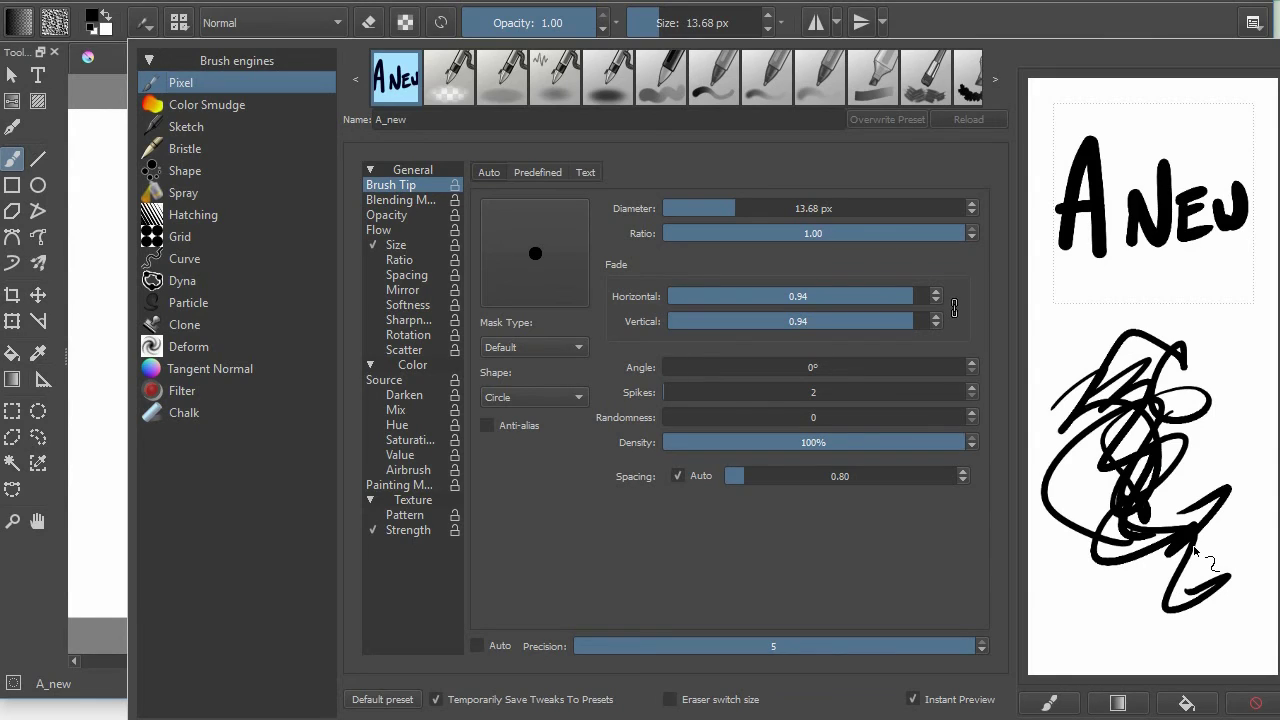
Try the scratchpad's clear, preset-icon and gradient-fill buttons.
{"action": "left_click", "coordinate": [1260, 705]}
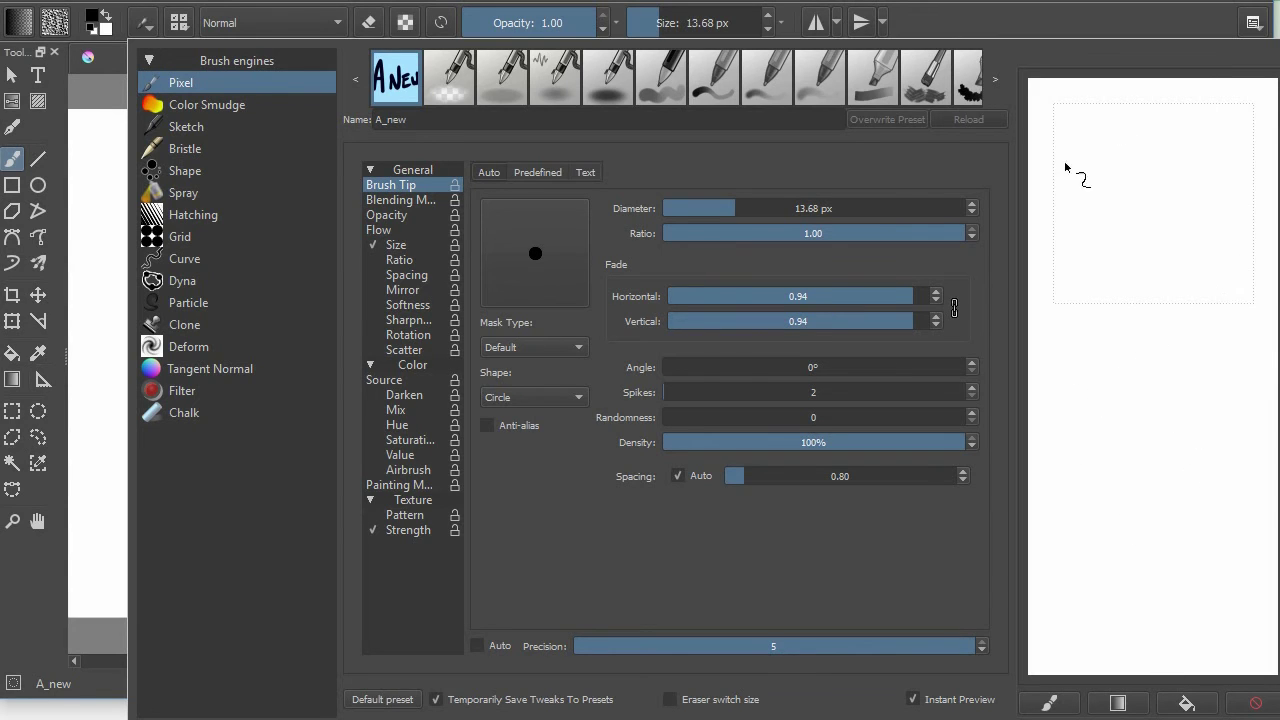
{"action": "left_click", "coordinate": [1050, 704]}
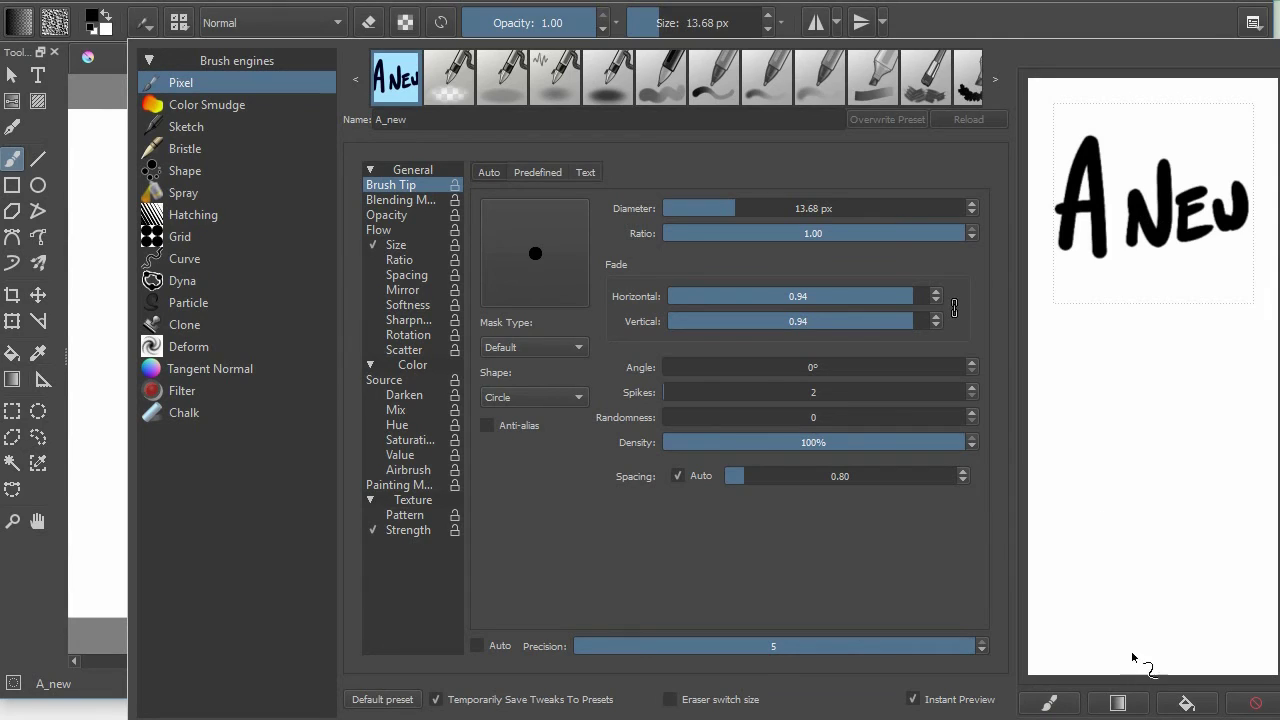
{"action": "left_click", "coordinate": [1120, 706]}
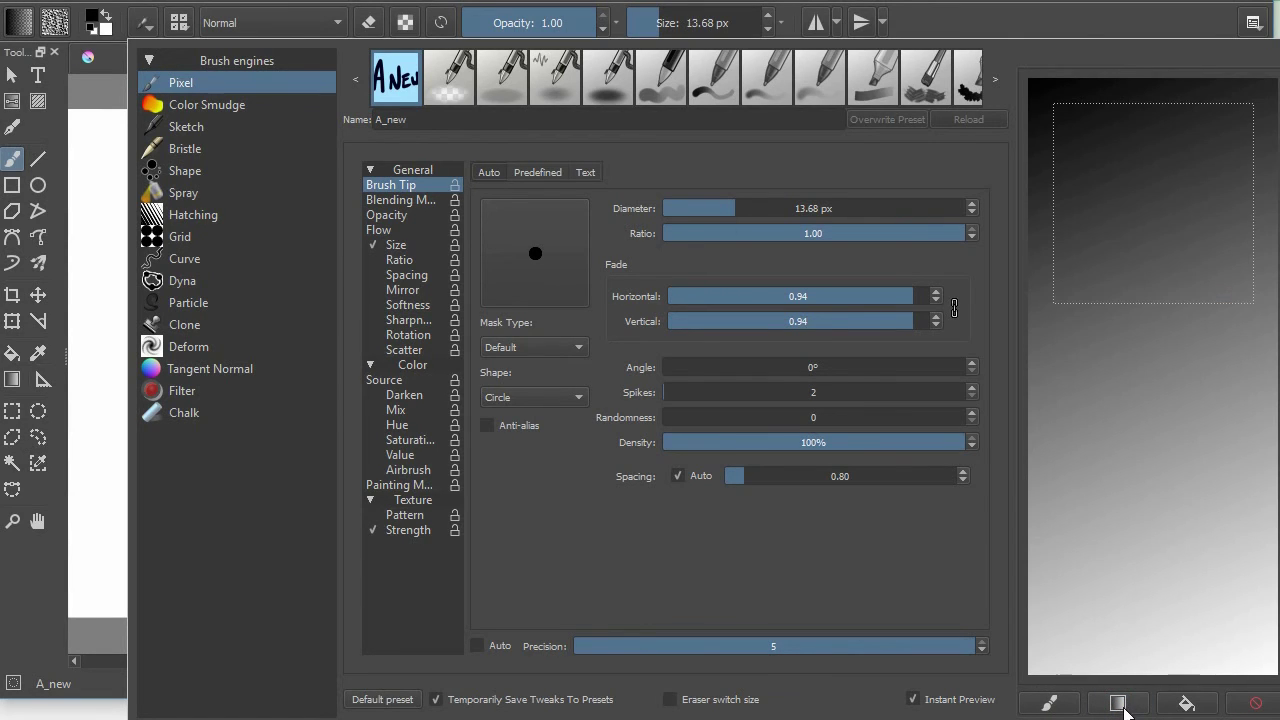
{"action": "left_click", "coordinate": [1049, 705]}
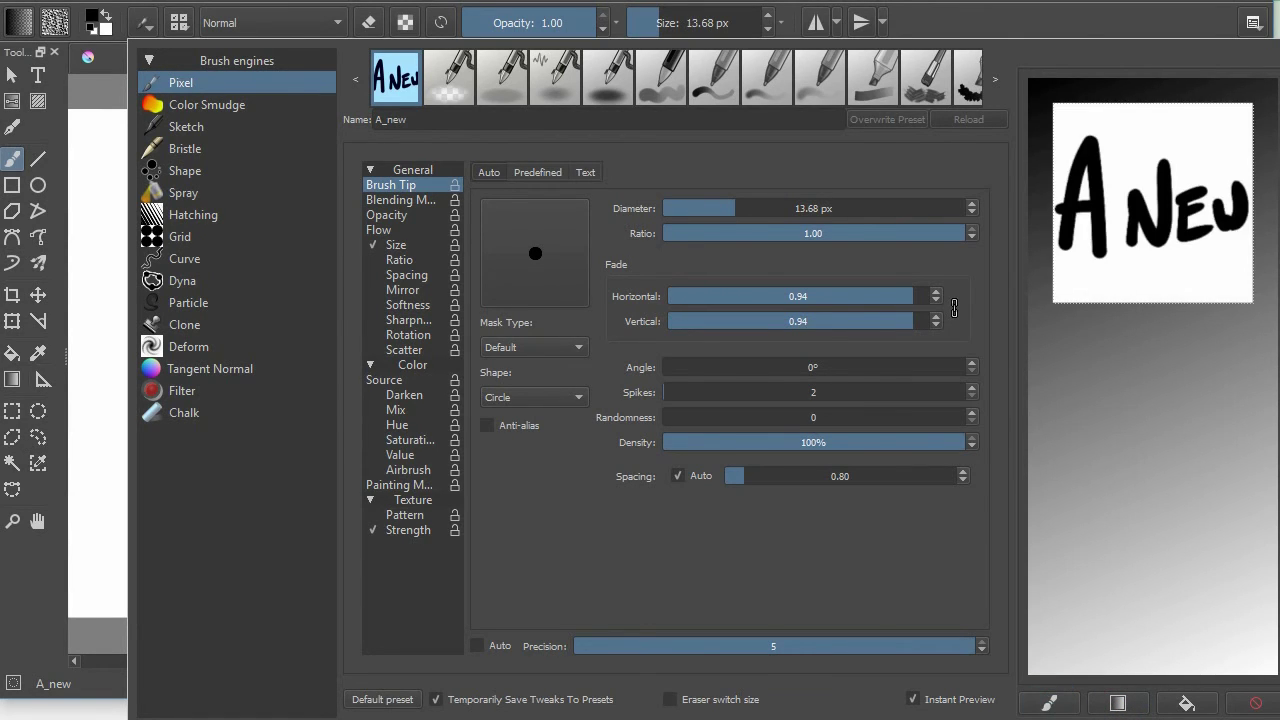
{"action": "left_click", "coordinate": [1186, 704]}
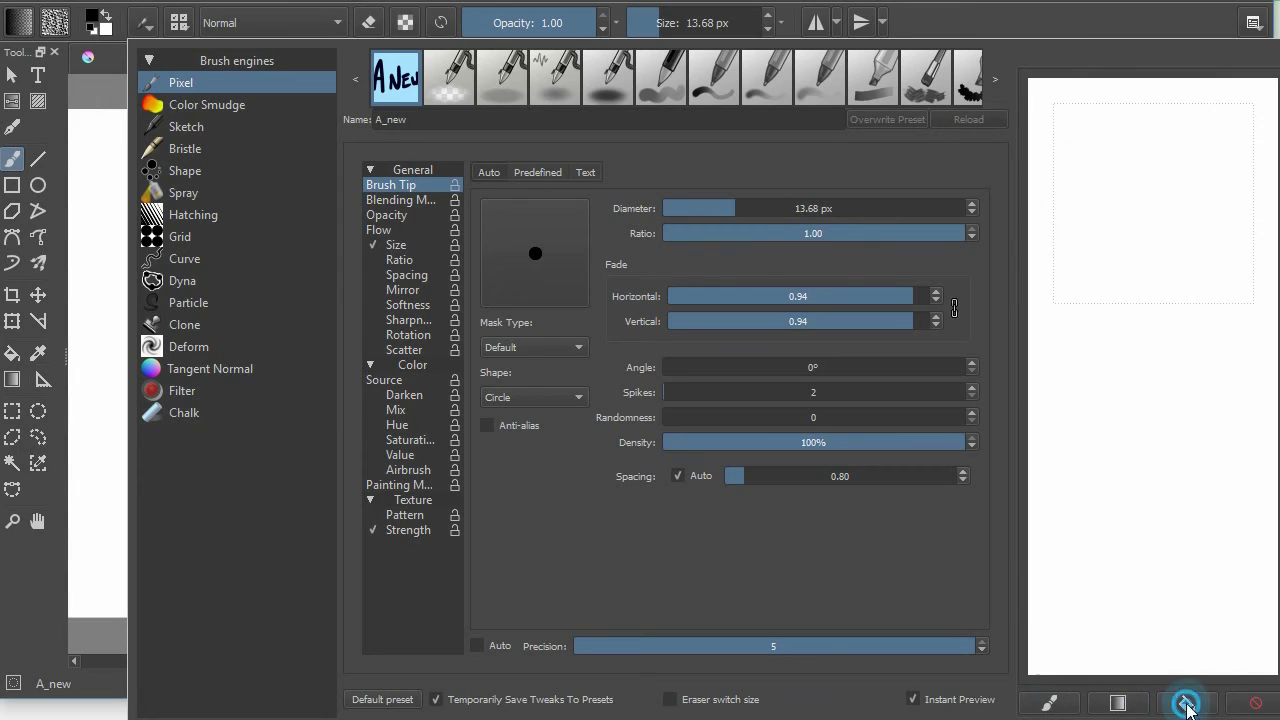
Clear the scratchpad to white, draw a curved test stroke, and paint the 'A Neu' icon.
{"action": "left_click", "coordinate": [1159, 614]}
{"action": "left_click_drag", "start_coordinate": [1130, 645], "coordinate": [1192, 579]}
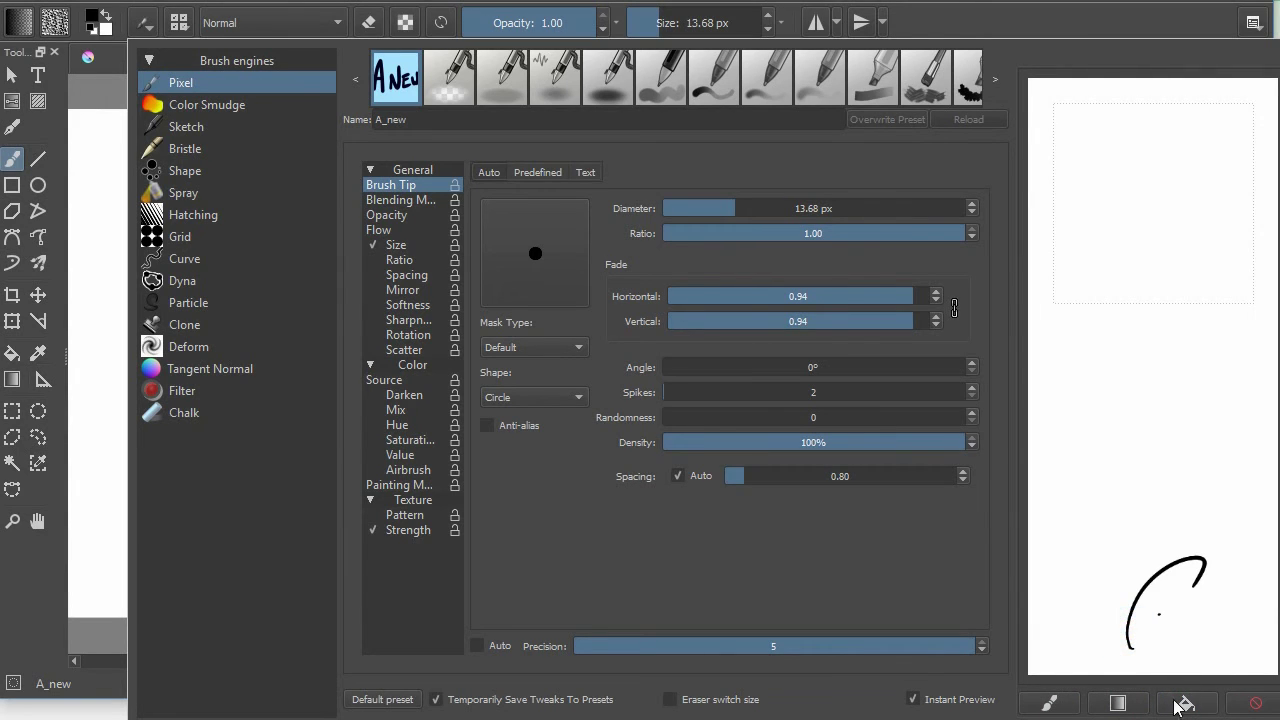
{"action": "left_click", "coordinate": [1050, 704]}
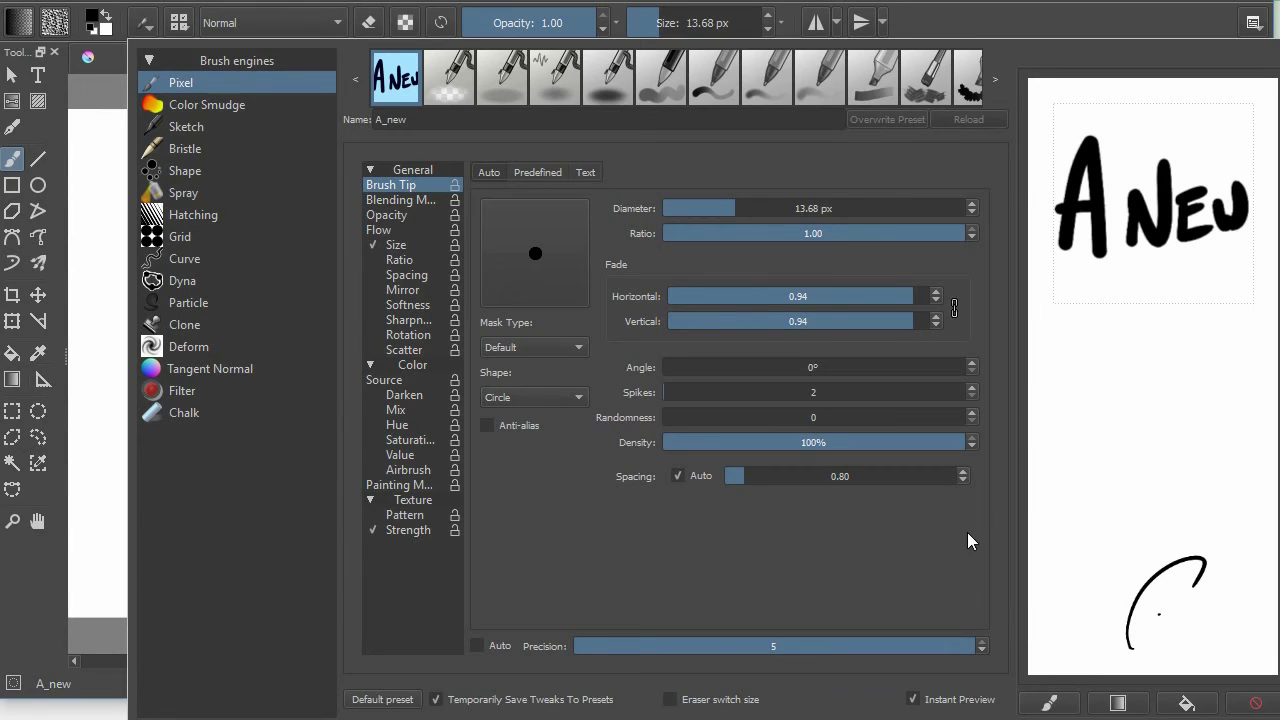
Select Basic_tip_gaussian and load its pen-and-grey-stroke icon onto the scratchpad.
{"action": "left_click", "coordinate": [772, 78]}
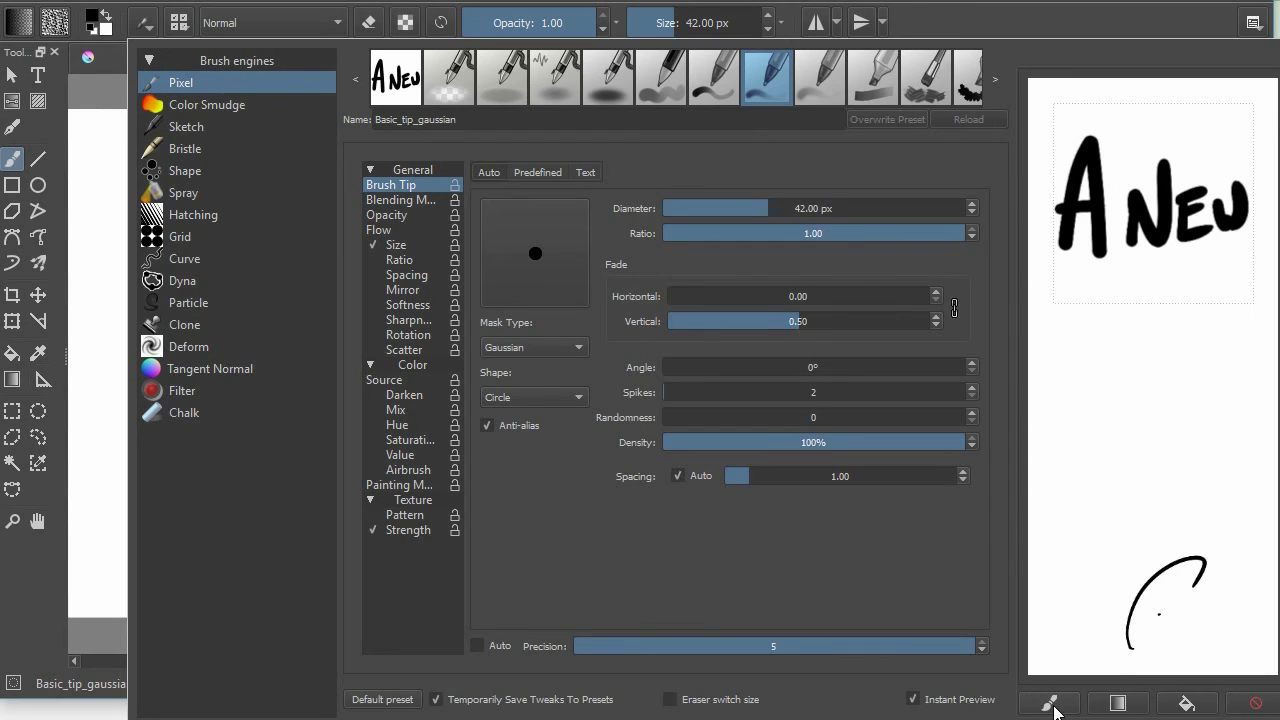
{"action": "left_click", "coordinate": [1259, 706]}
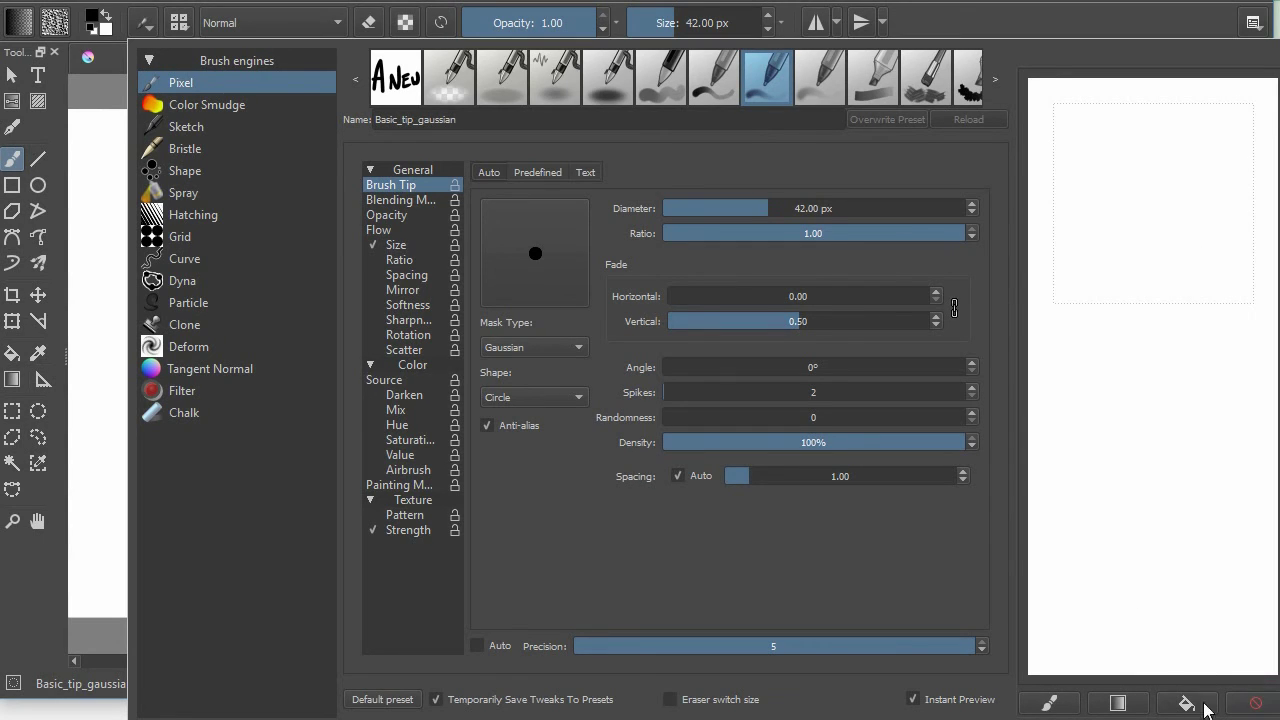
{"action": "left_click", "coordinate": [1062, 707]}
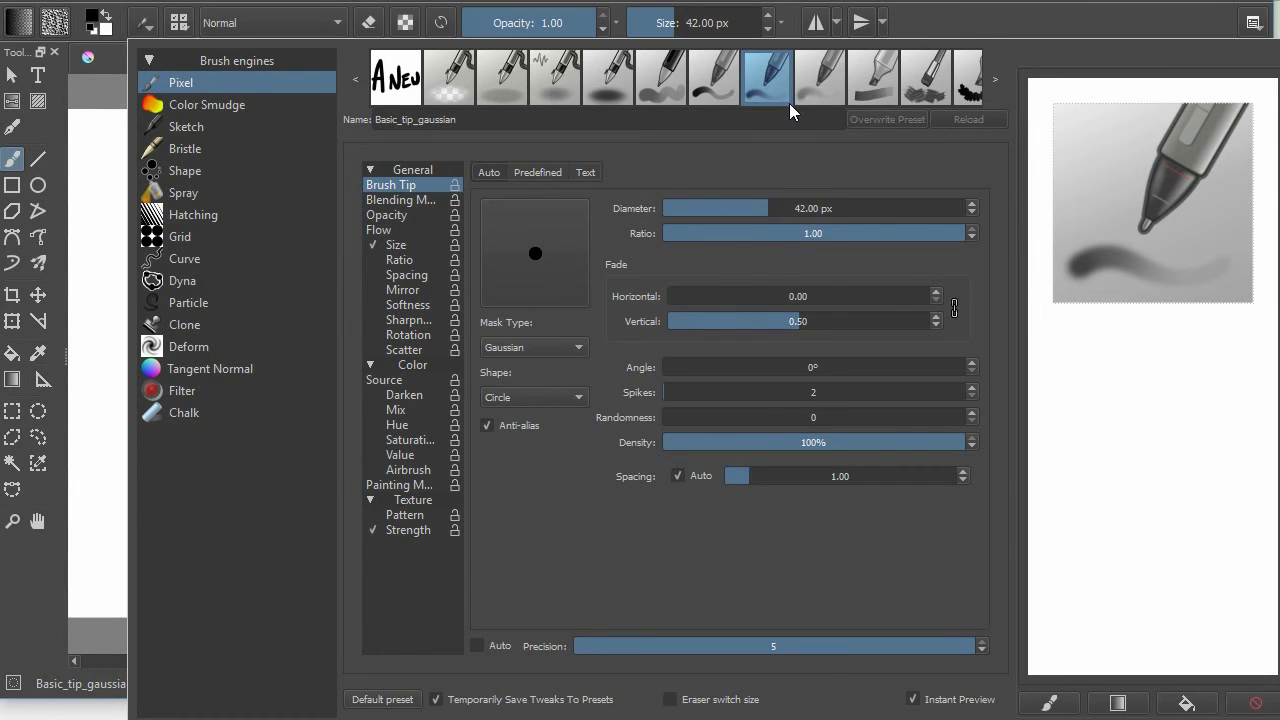
Reselect A_new and handwrite 'New' at the top-left of the pen image on the scratchpad.
{"action": "left_click", "coordinate": [397, 80]}
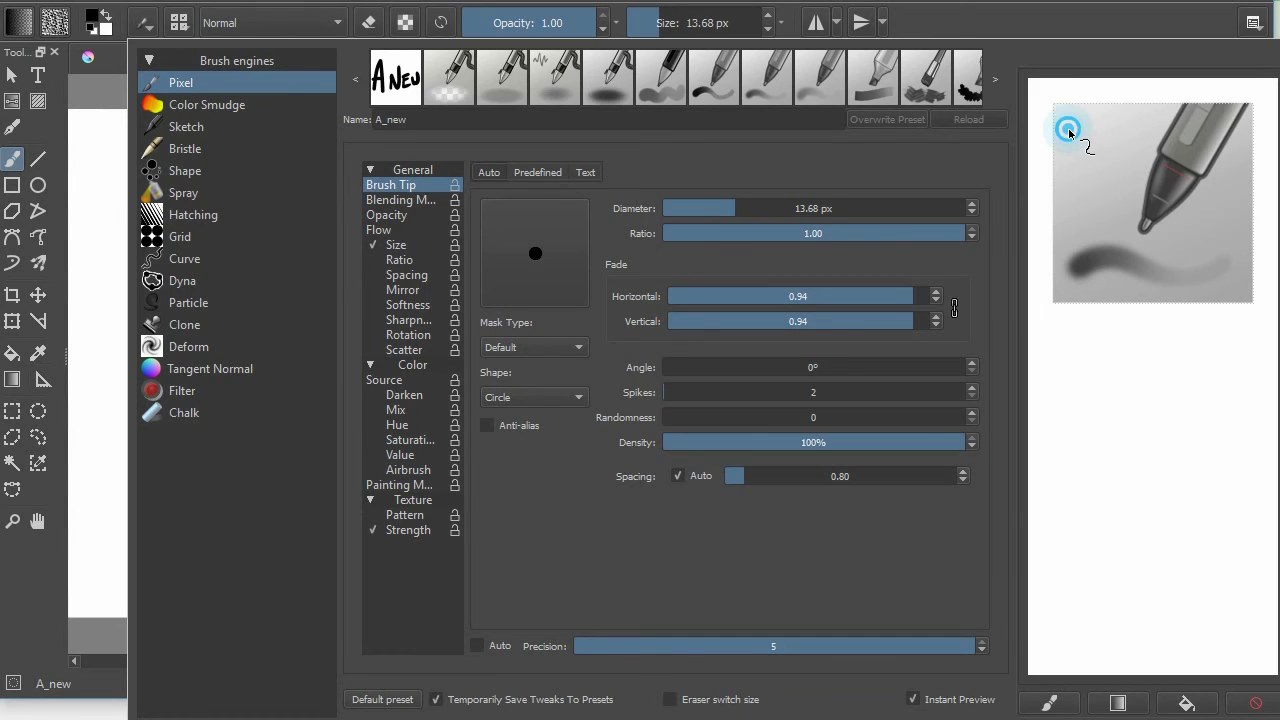
{"action": "mouse_move", "coordinate": [1066, 126]}
{"action": "left_mouse_down"}
{"action": "mouse_move", "coordinate": [1062, 180]}
{"action": "mouse_move", "coordinate": [1064, 110]}
{"action": "mouse_move", "coordinate": [1092, 106]}
{"action": "left_mouse_up"}
{"action": "mouse_move", "coordinate": [1097, 150]}
{"action": "left_mouse_down"}
{"action": "mouse_move", "coordinate": [1105, 135]}
{"action": "mouse_move", "coordinate": [1102, 165]}
{"action": "mouse_move", "coordinate": [1138, 157]}
{"action": "mouse_move", "coordinate": [1145, 124]}
{"action": "left_mouse_up"}
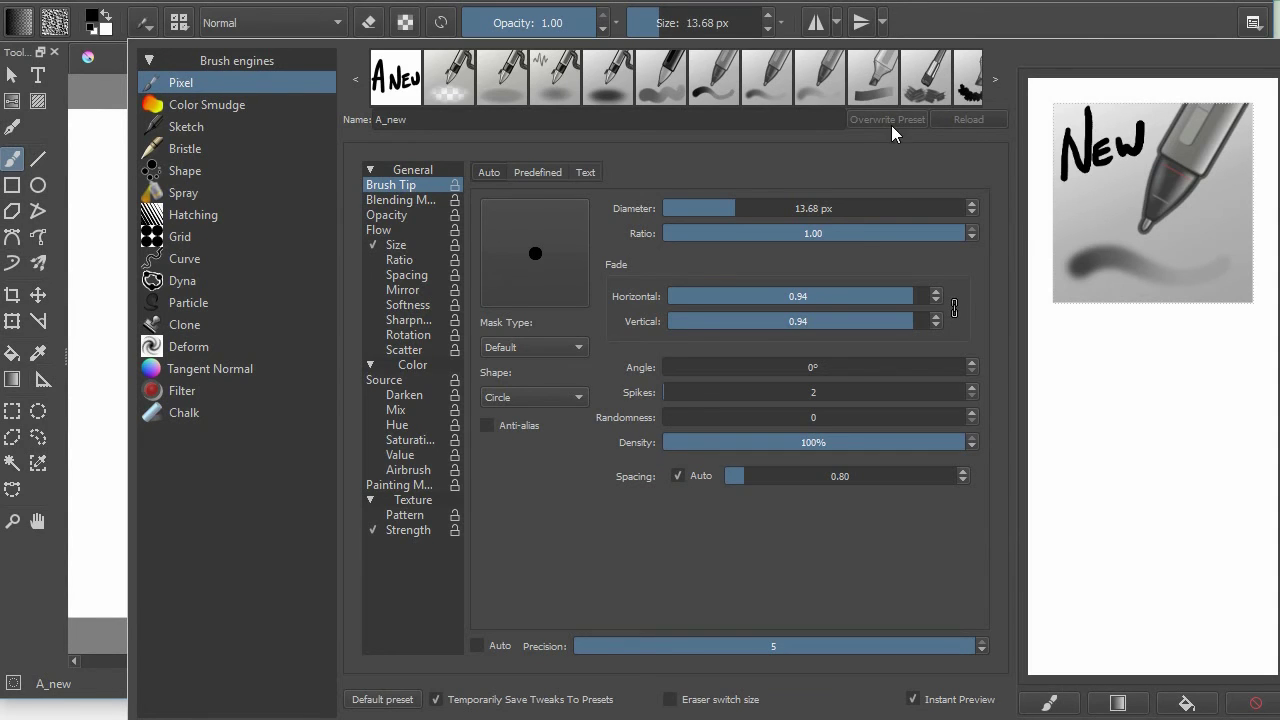
Set A_new's diameter to 14.85 px, overwrite it with the 'New' icon, and close the Brush Editor.
{"action": "left_click", "coordinate": [450, 92]}
{"action": "left_click", "coordinate": [401, 97]}
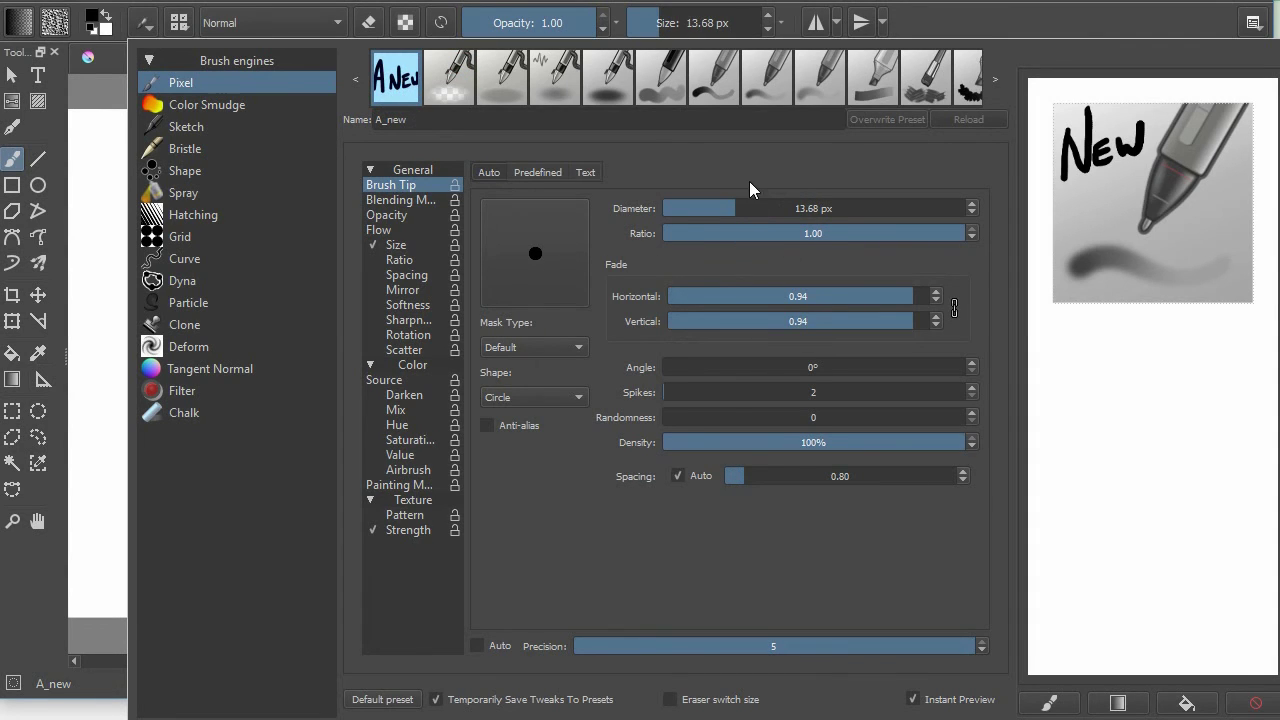
{"action": "left_click", "coordinate": [738, 211]}
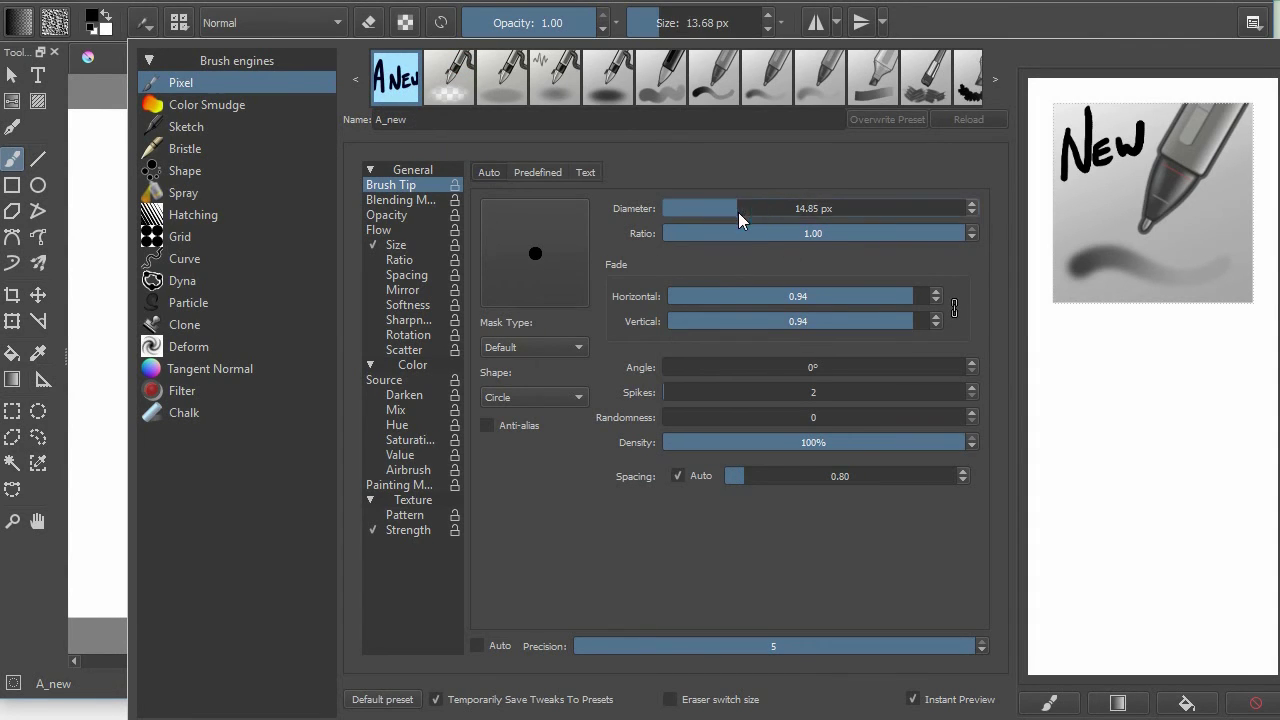
{"action": "left_click", "coordinate": [449, 77]}
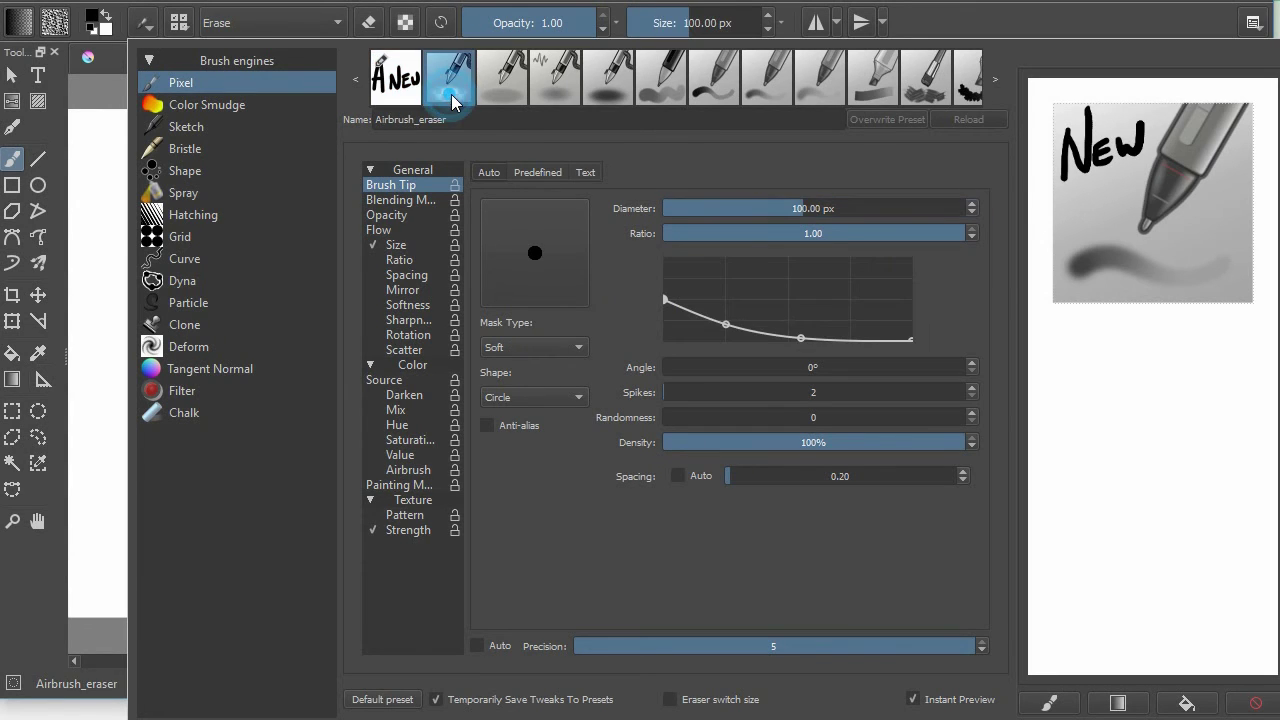
{"action": "left_click", "coordinate": [396, 77]}
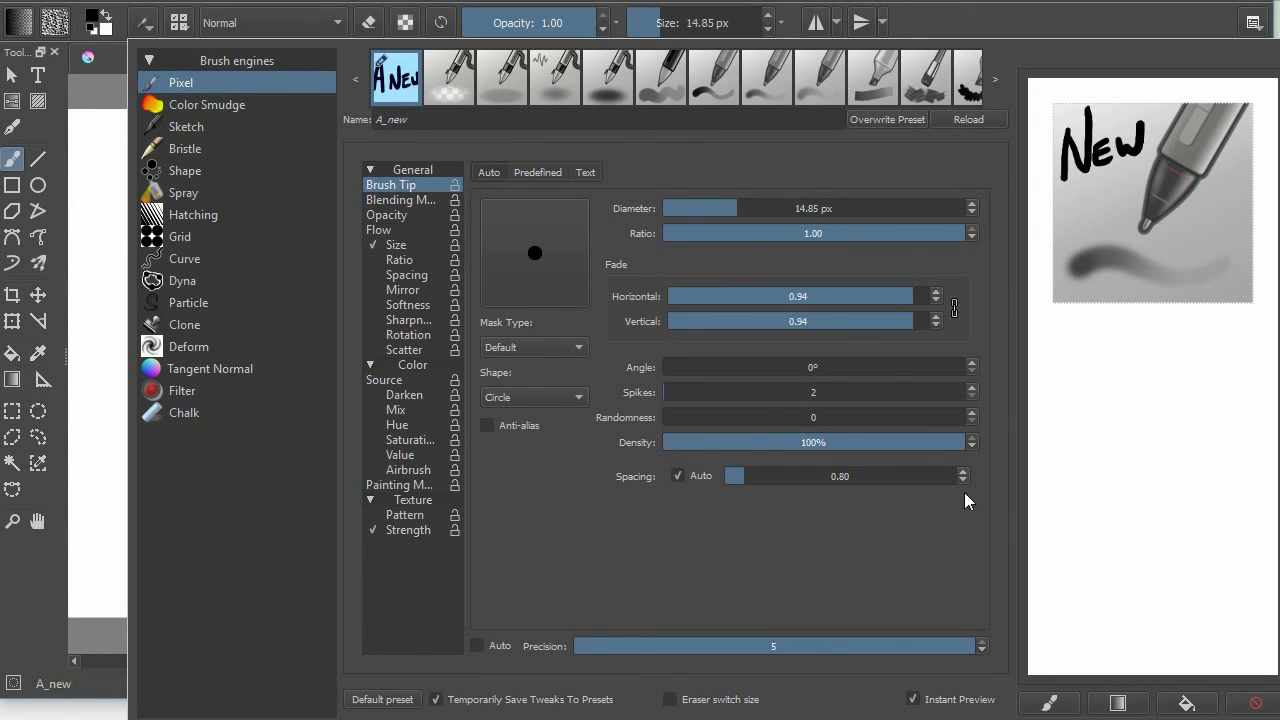
{"action": "left_click", "coordinate": [891, 119]}
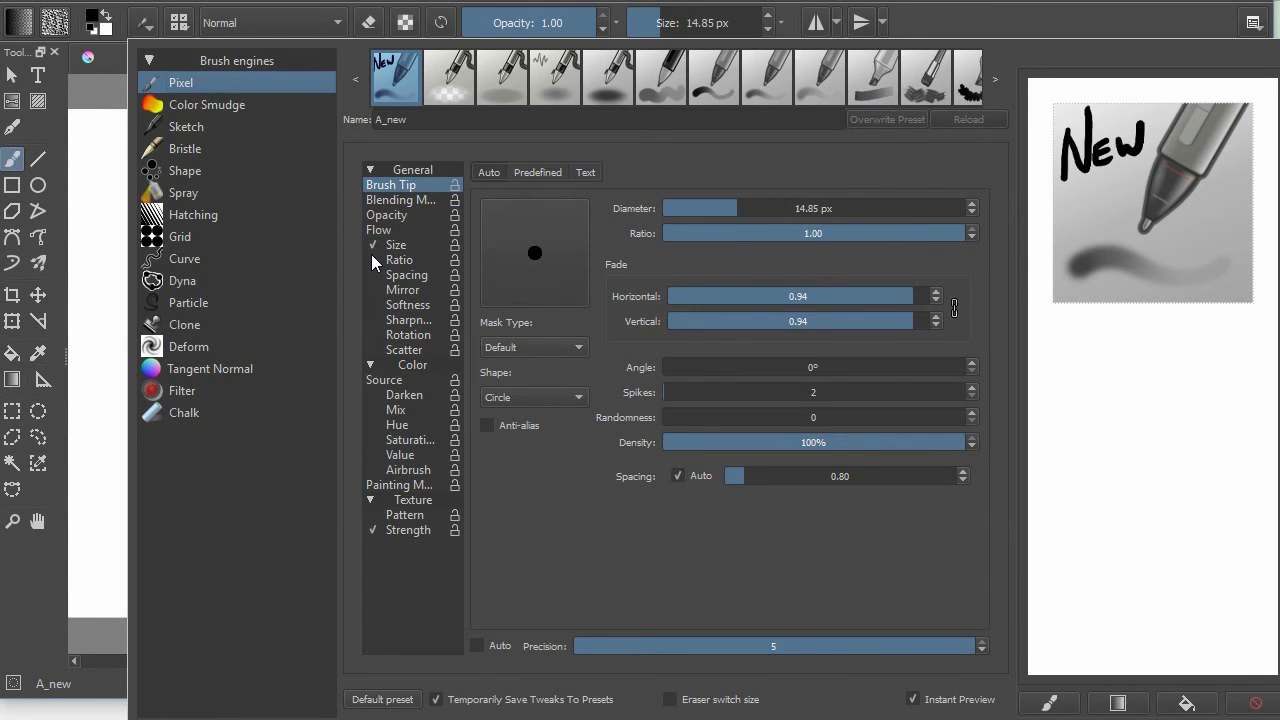
{"action": "key", "text": "Escape"}
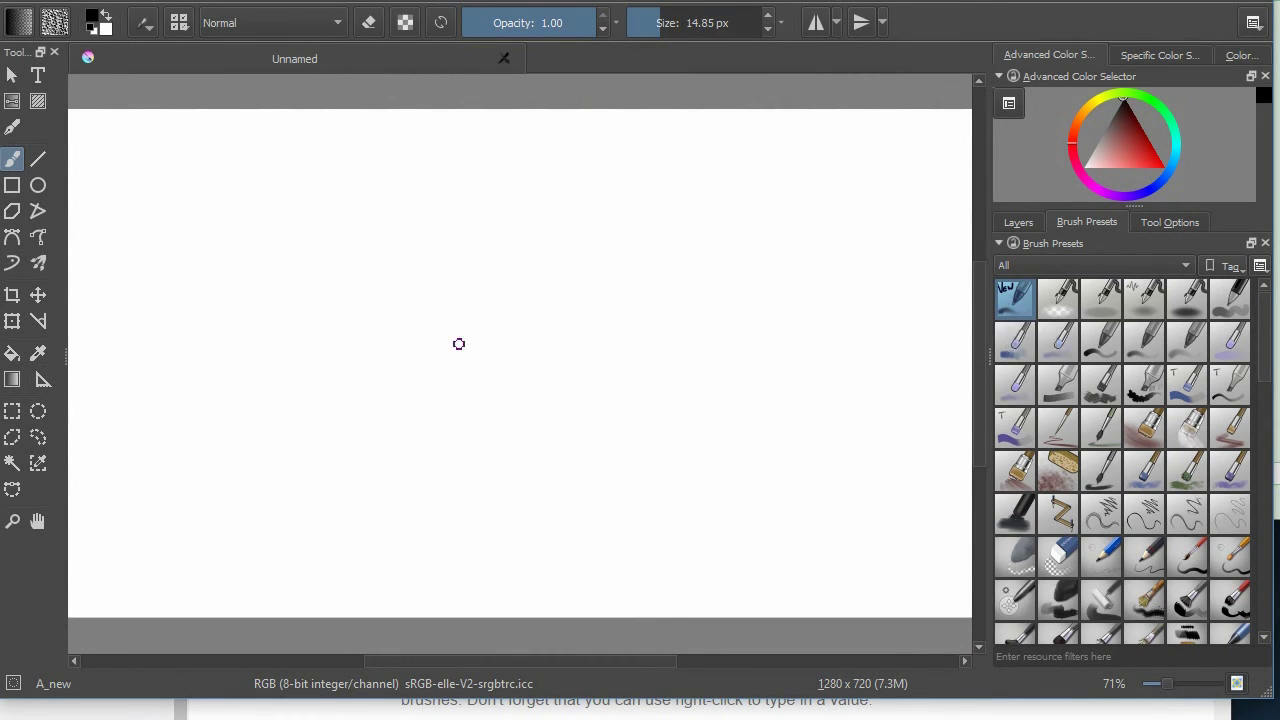
Paint a test stroke on the canvas with Basic_circle, then choose Settings > Manage Resources.
{"action": "key", "text": "/"}
{"action": "mouse_move", "coordinate": [460, 376]}
{"action": "left_mouse_down"}
{"action": "mouse_move", "coordinate": [556, 280]}
{"action": "mouse_move", "coordinate": [549, 341]}
{"action": "mouse_move", "coordinate": [746, 449]}
{"action": "mouse_move", "coordinate": [765, 394]}
{"action": "mouse_move", "coordinate": [711, 283]}
{"action": "mouse_move", "coordinate": [768, 438]}
{"action": "left_mouse_up"}
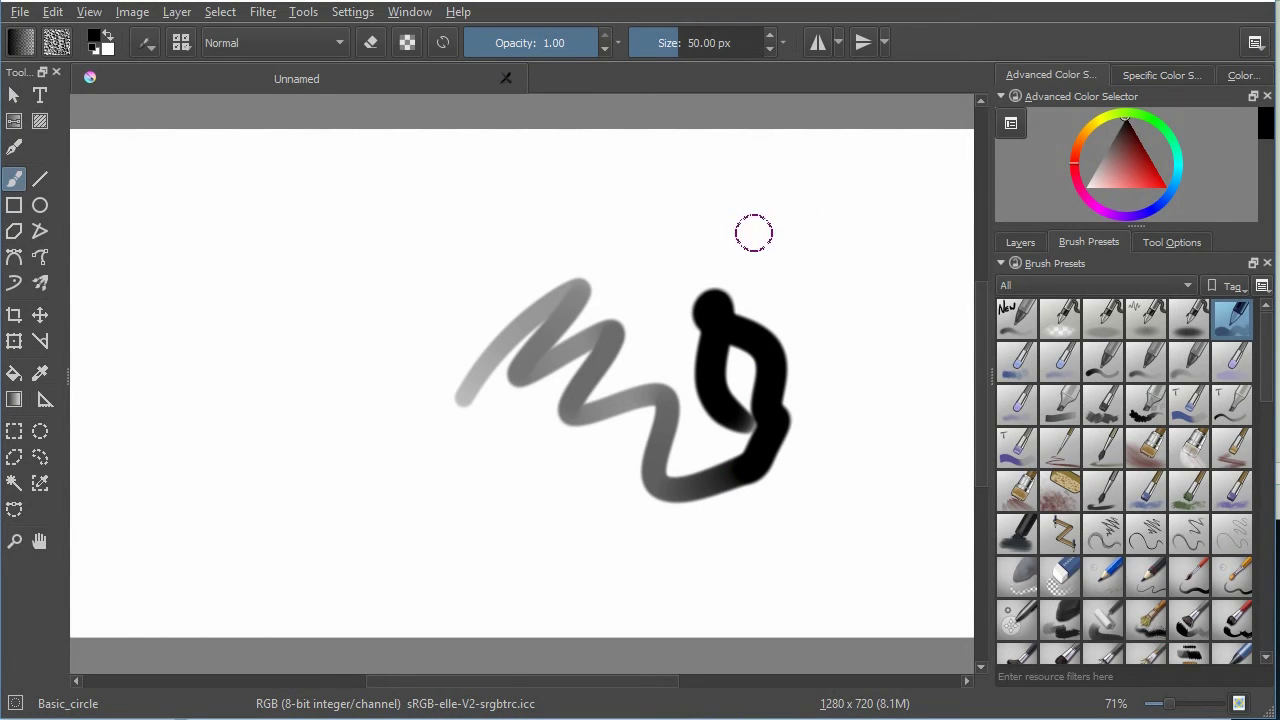
{"action": "left_click", "coordinate": [350, 13]}
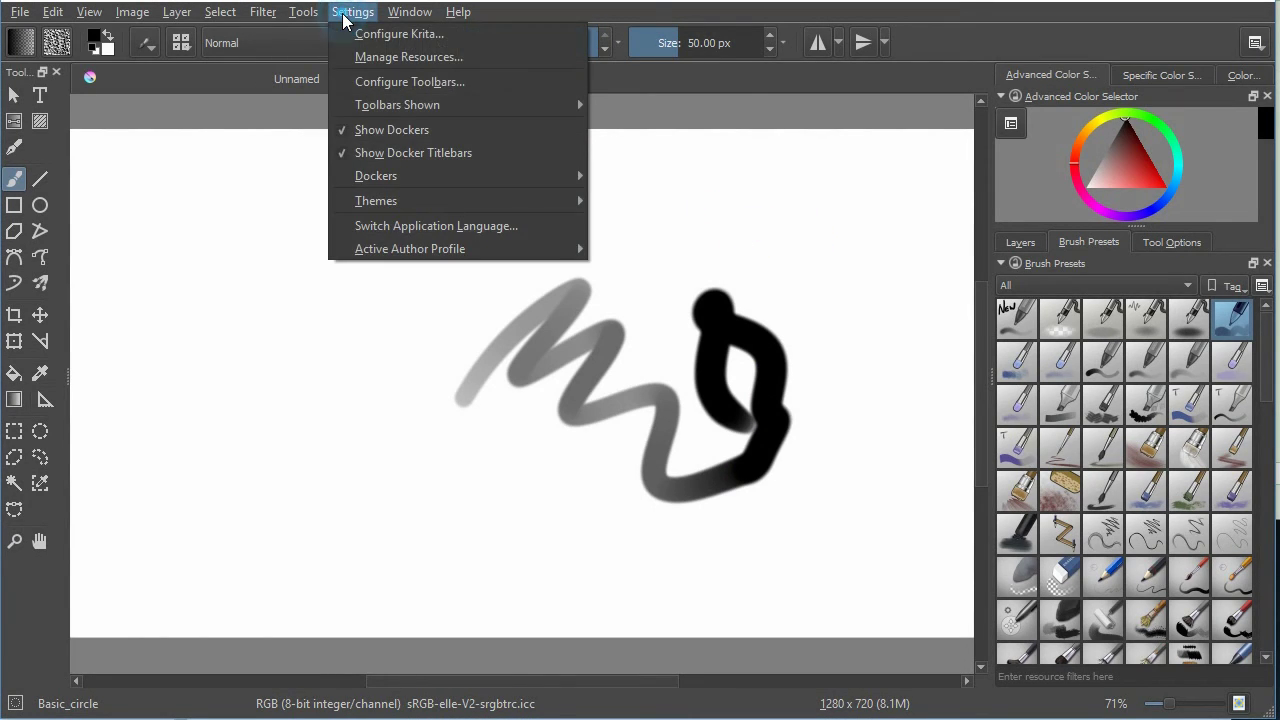
{"action": "left_click", "coordinate": [365, 57]}
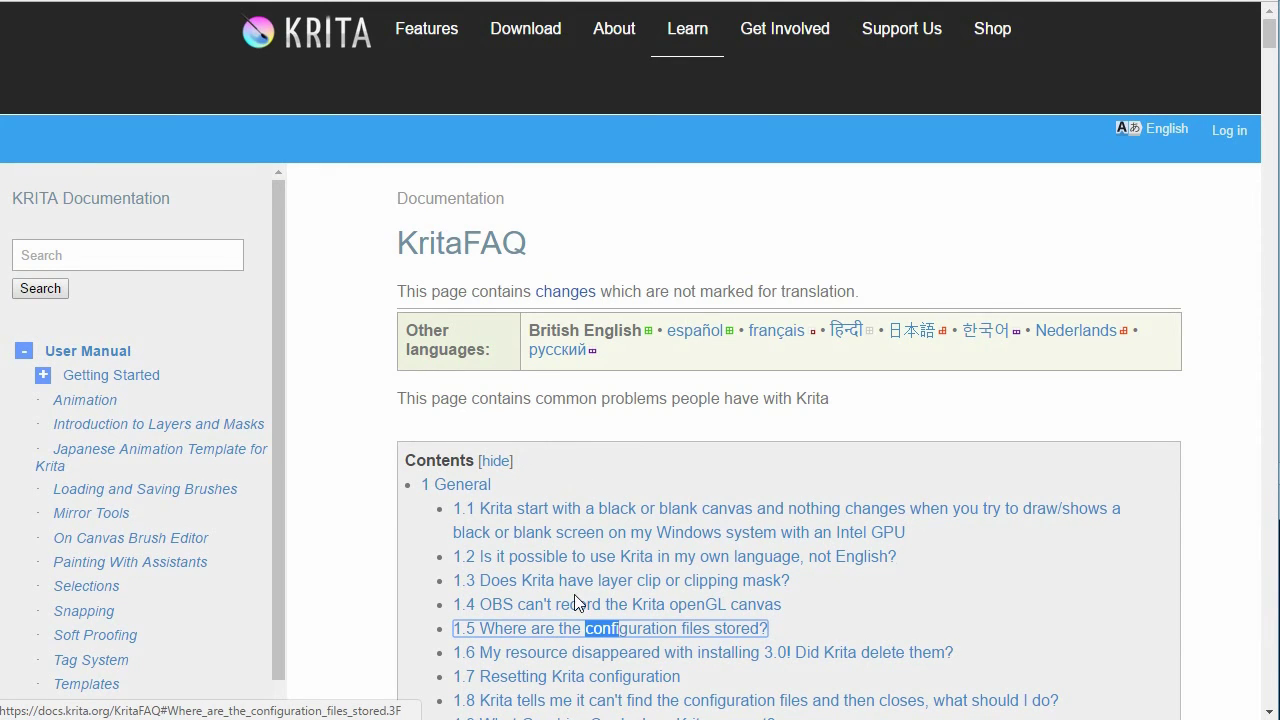
Go to FAQ entry 1.5 on configuration file locations, then switch to the krita resource folder.
{"action": "left_click", "coordinate": [668, 643]}
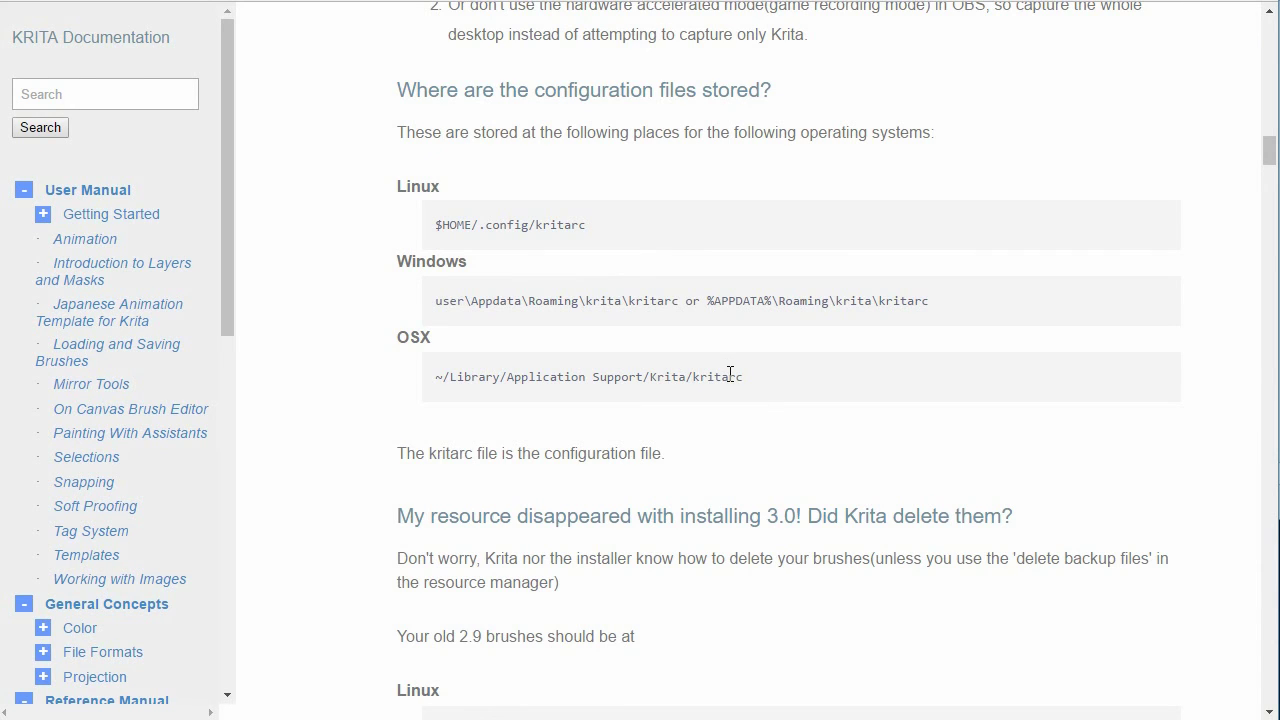
{"action": "key", "text": "alt+Tab"}
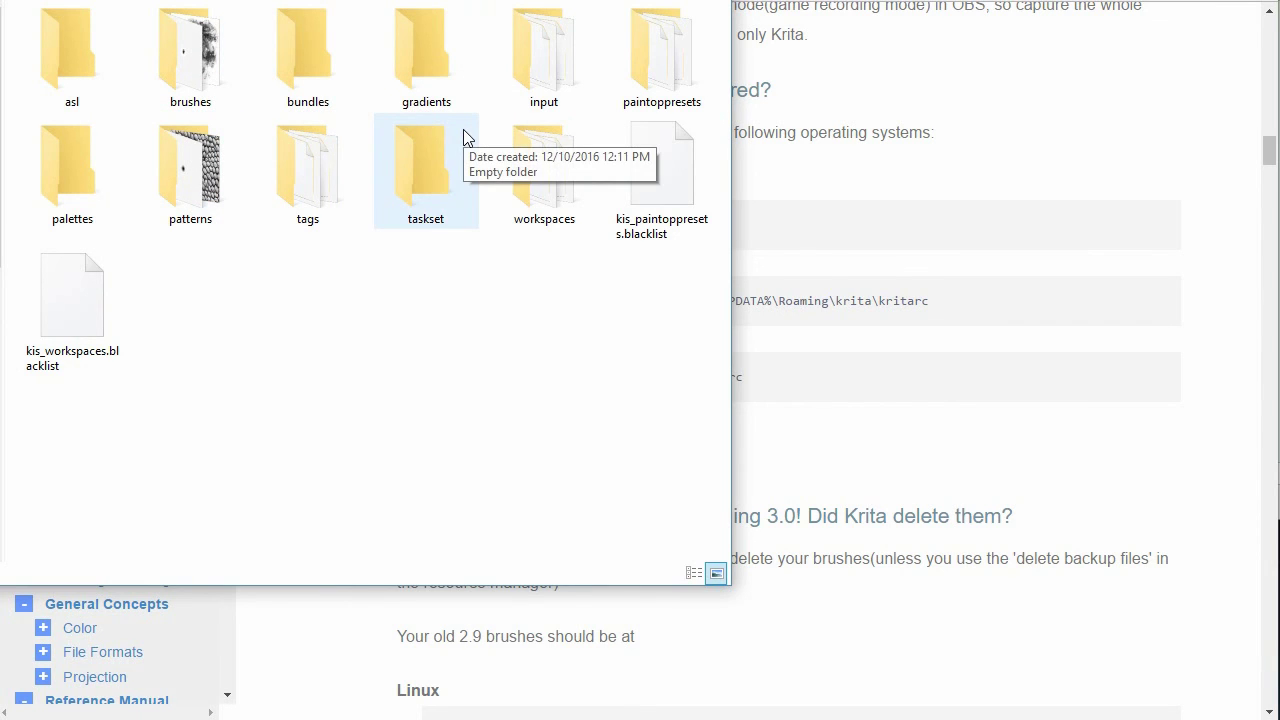
{"action": "double_click", "coordinate": [669, 51]}
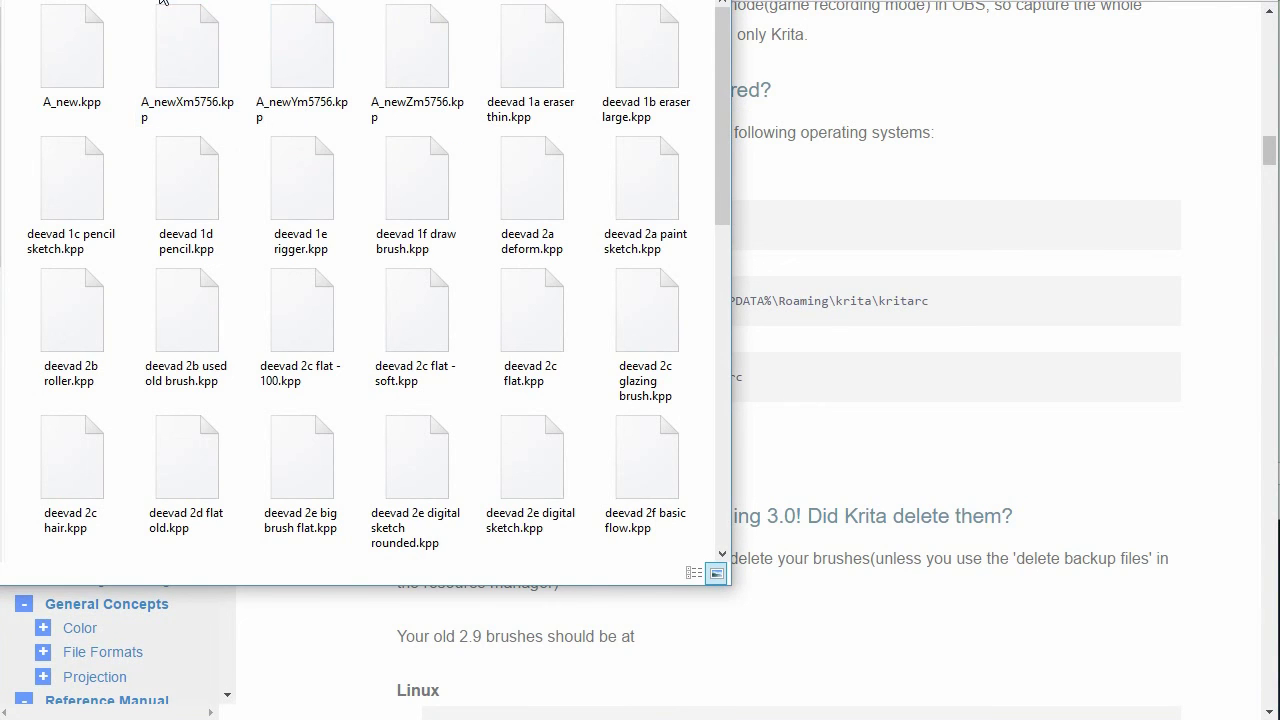
{"action": "key", "text": "alt+Up"}
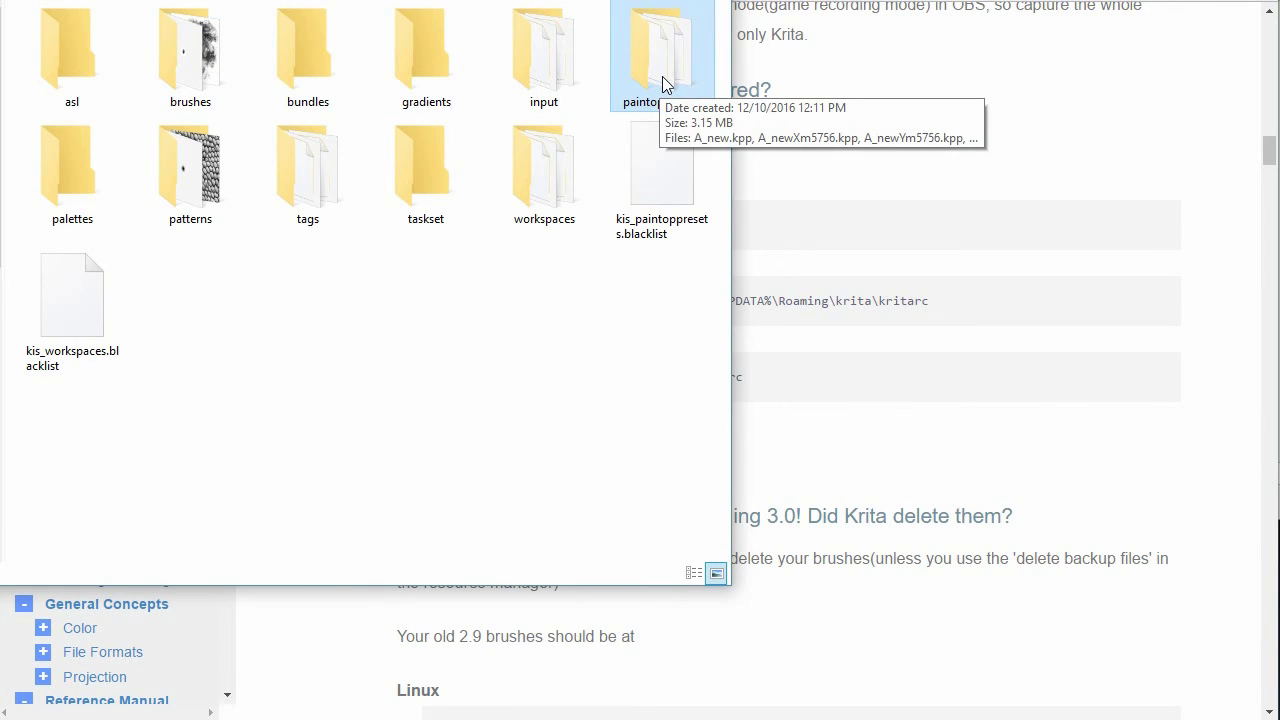
Open kis_paintoppresets.blacklist in Notepad++ to view its A_new entries, then return to the folder window.
{"action": "double_click", "coordinate": [657, 202]}
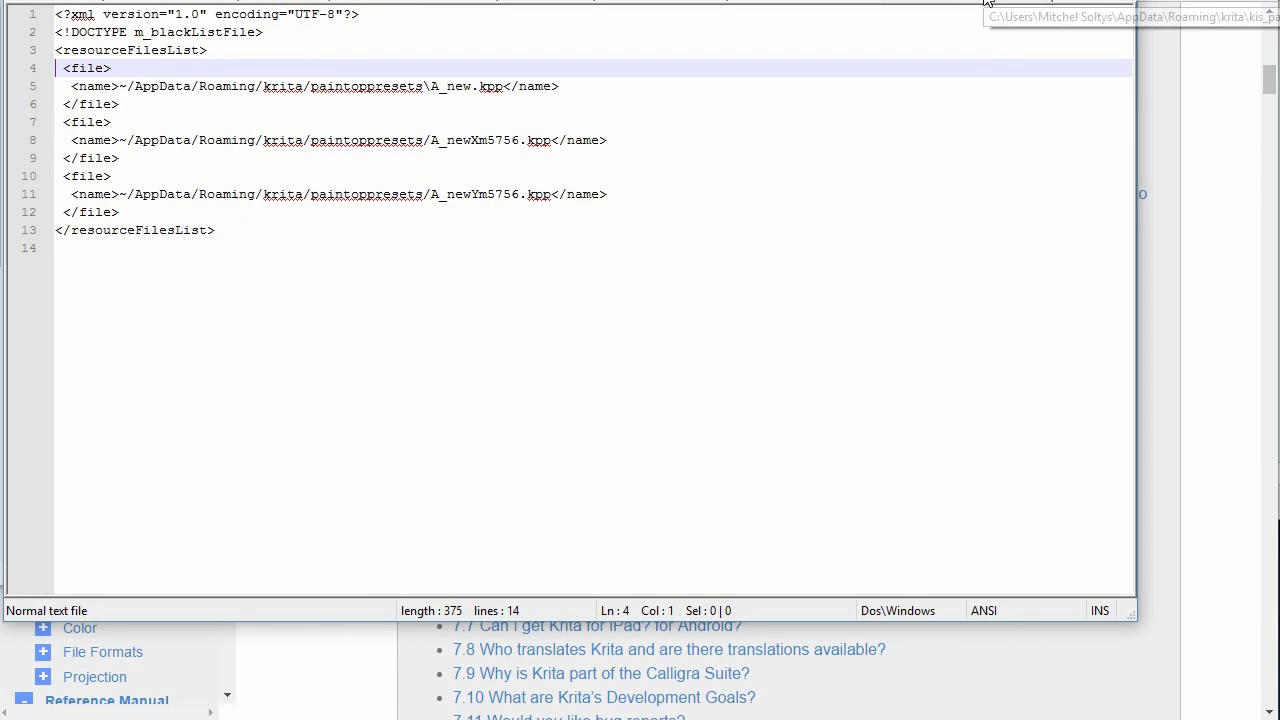
{"action": "key", "text": "alt+Tab"}
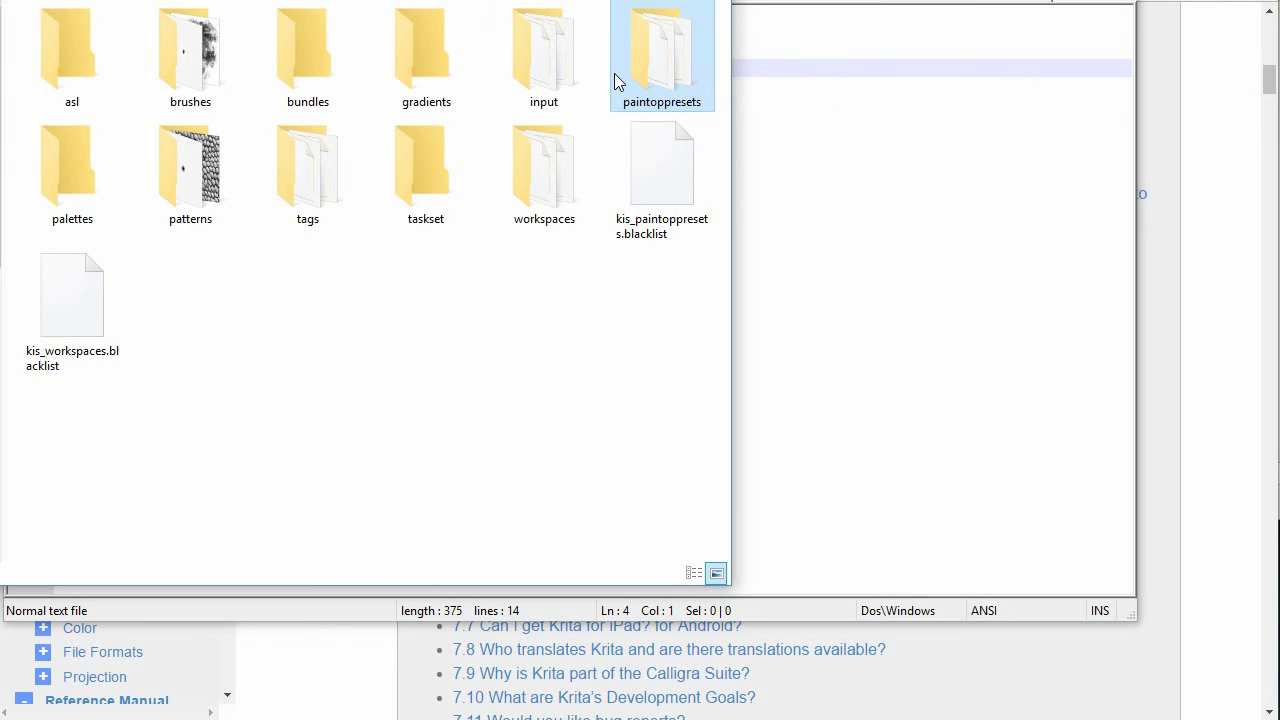
Go to FAQ entry 4.1 on restoring an overwritten default brush.
{"action": "mouse_move", "coordinate": [617, 83]}
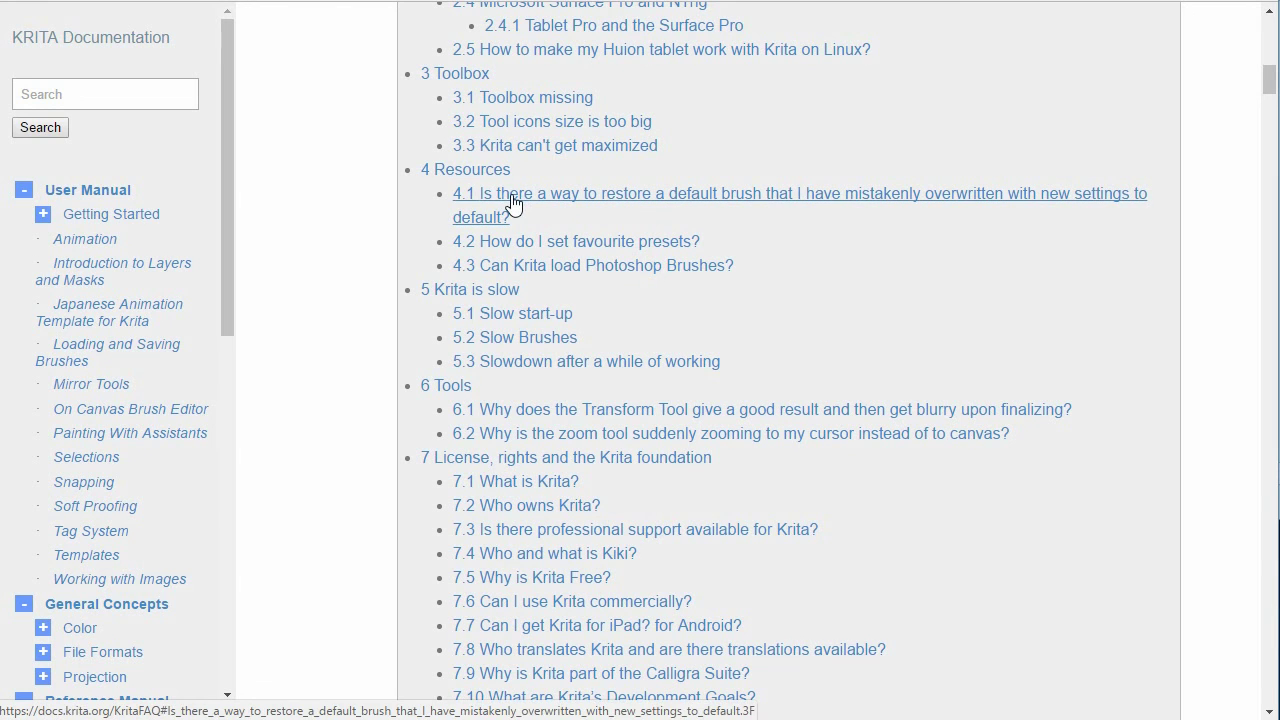
{"action": "left_click", "coordinate": [682, 207]}
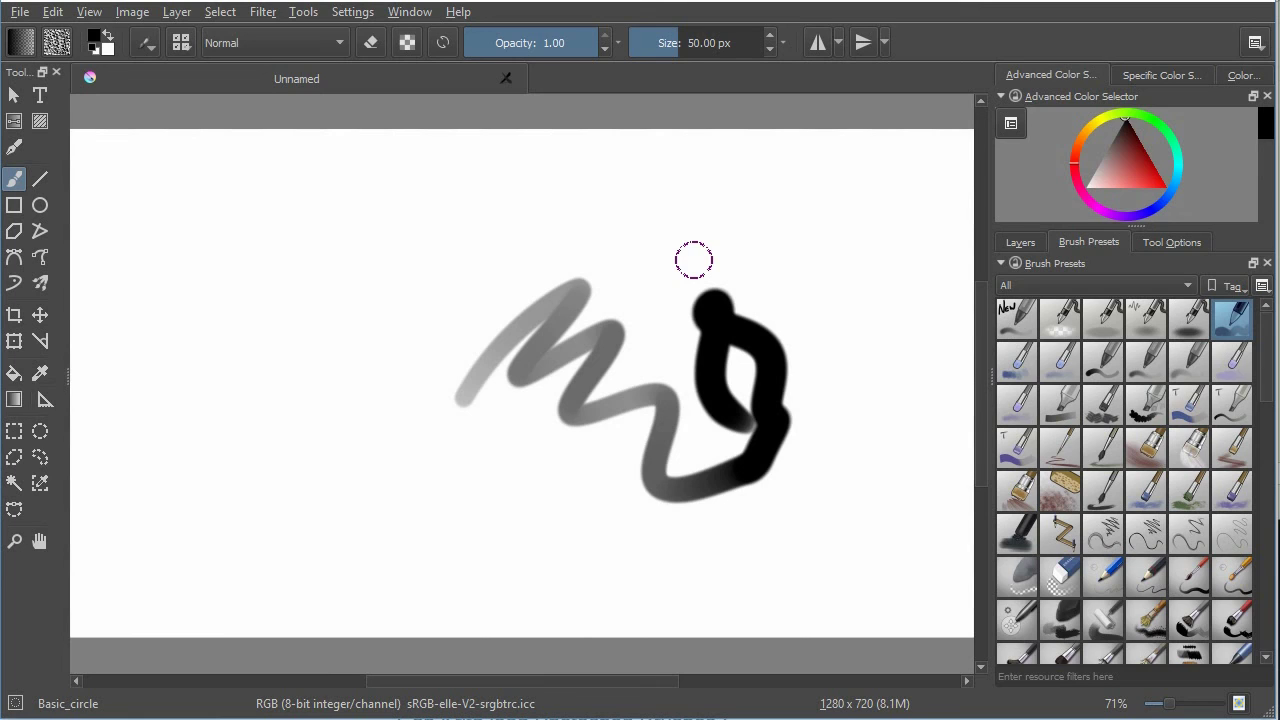
Paint a light-grey test scribble on the canvas left of the existing strokes.
{"action": "mouse_move", "coordinate": [383, 337]}
{"action": "left_mouse_down"}
{"action": "mouse_move", "coordinate": [363, 403]}
{"action": "mouse_move", "coordinate": [409, 374]}
{"action": "mouse_move", "coordinate": [411, 343]}
{"action": "mouse_move", "coordinate": [357, 397]}
{"action": "mouse_move", "coordinate": [384, 392]}
{"action": "mouse_move", "coordinate": [390, 370]}
{"action": "mouse_move", "coordinate": [434, 429]}
{"action": "mouse_move", "coordinate": [394, 417]}
{"action": "mouse_move", "coordinate": [362, 458]}
{"action": "left_mouse_up"}
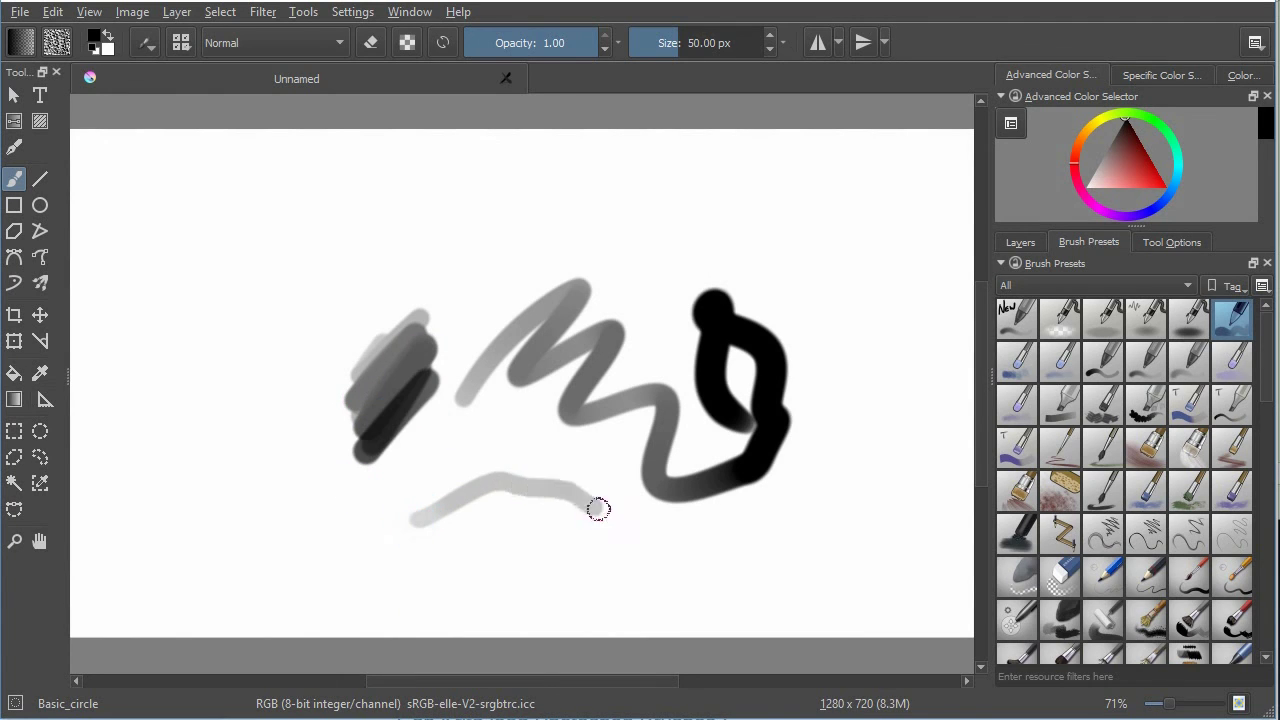